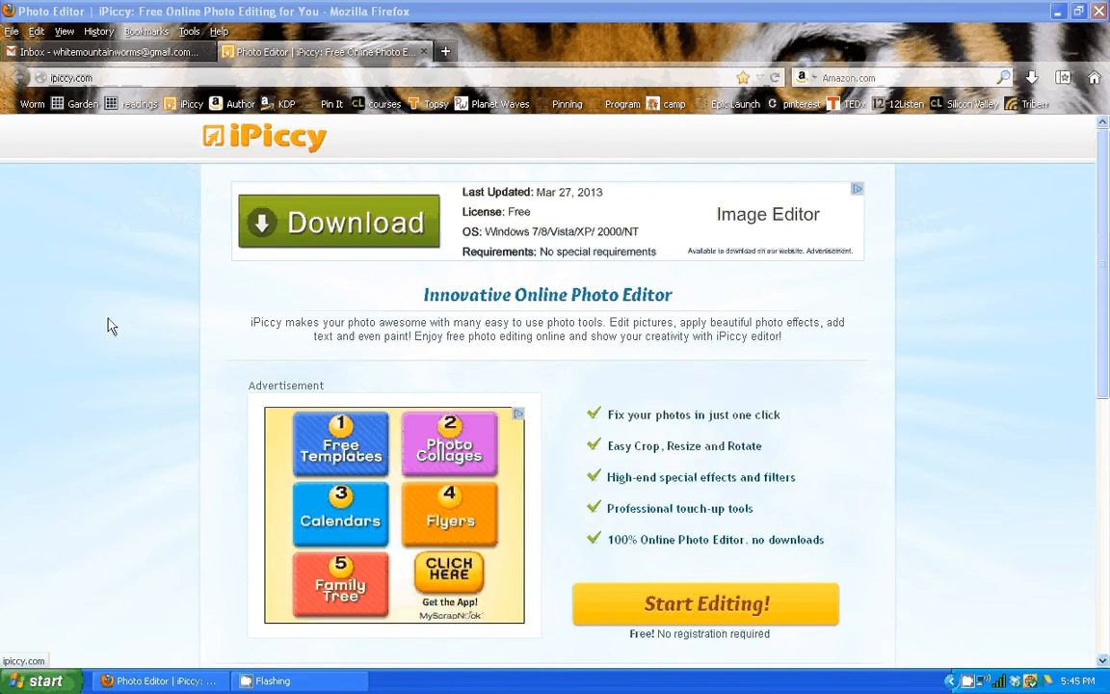
Step: Start the photo editor and enable local storage, agreeing to its terms and allowing Flash Player to store data
{"action": "left_click", "coordinate": [620, 612]}
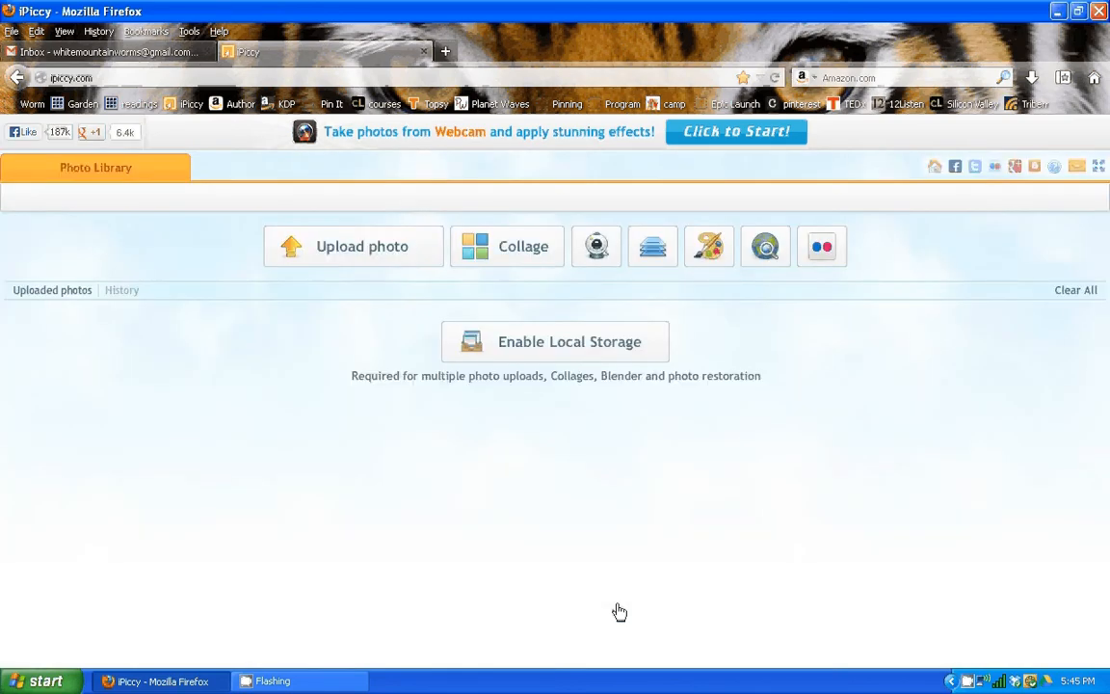
{"action": "left_click", "coordinate": [556, 350]}
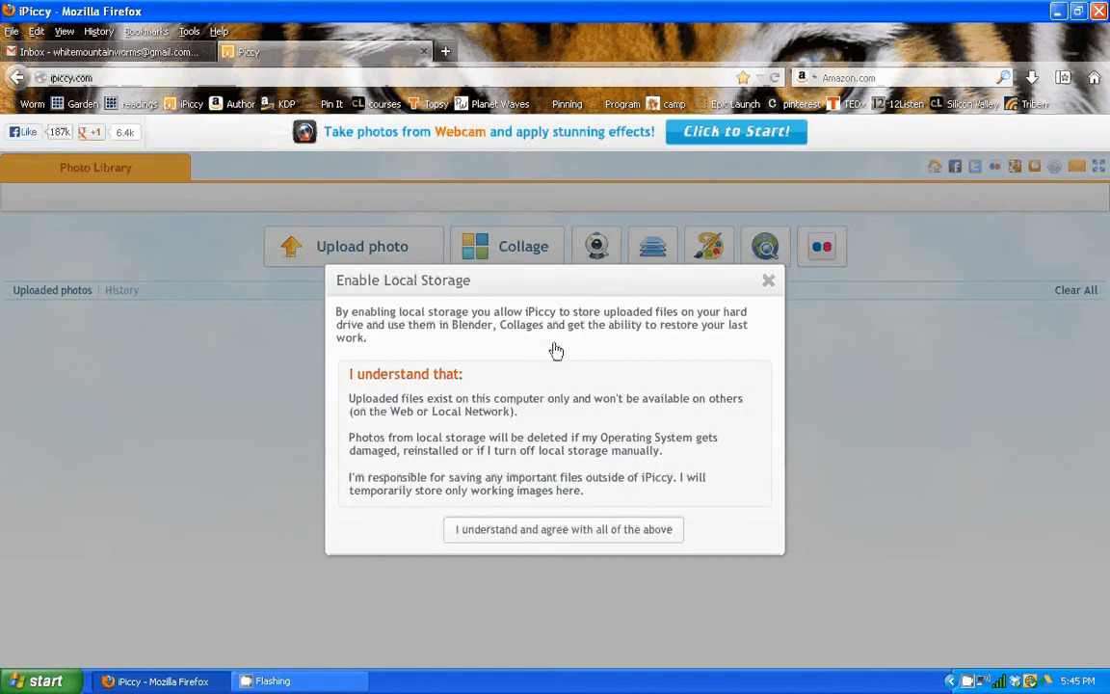
{"action": "left_click", "coordinate": [555, 533]}
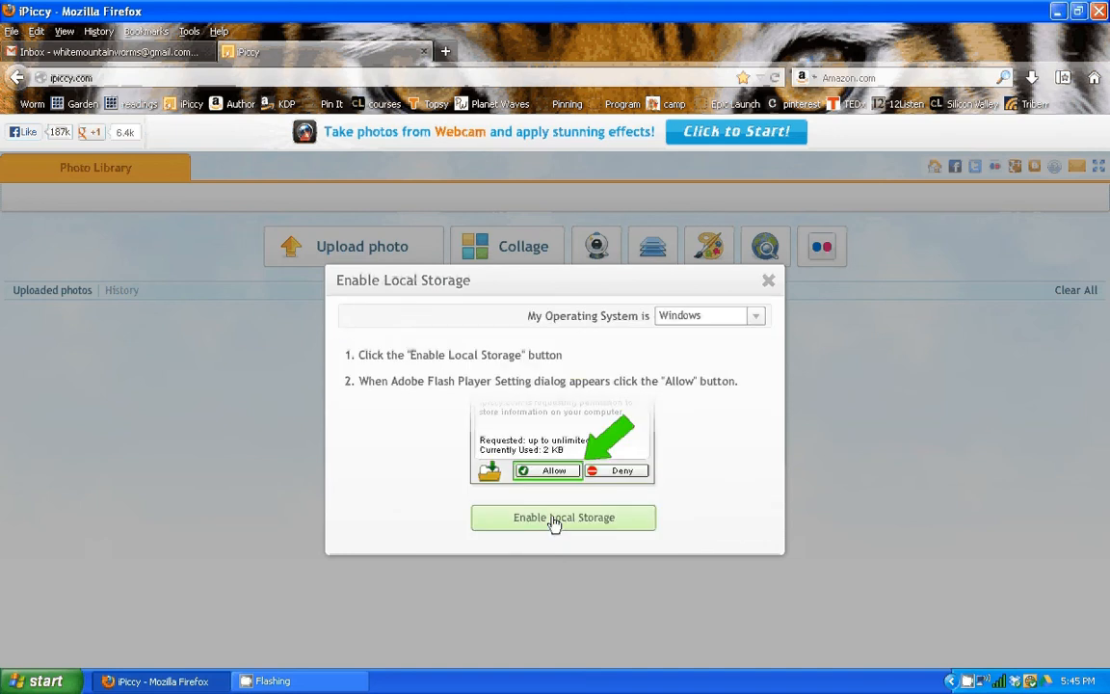
{"action": "left_click", "coordinate": [555, 521]}
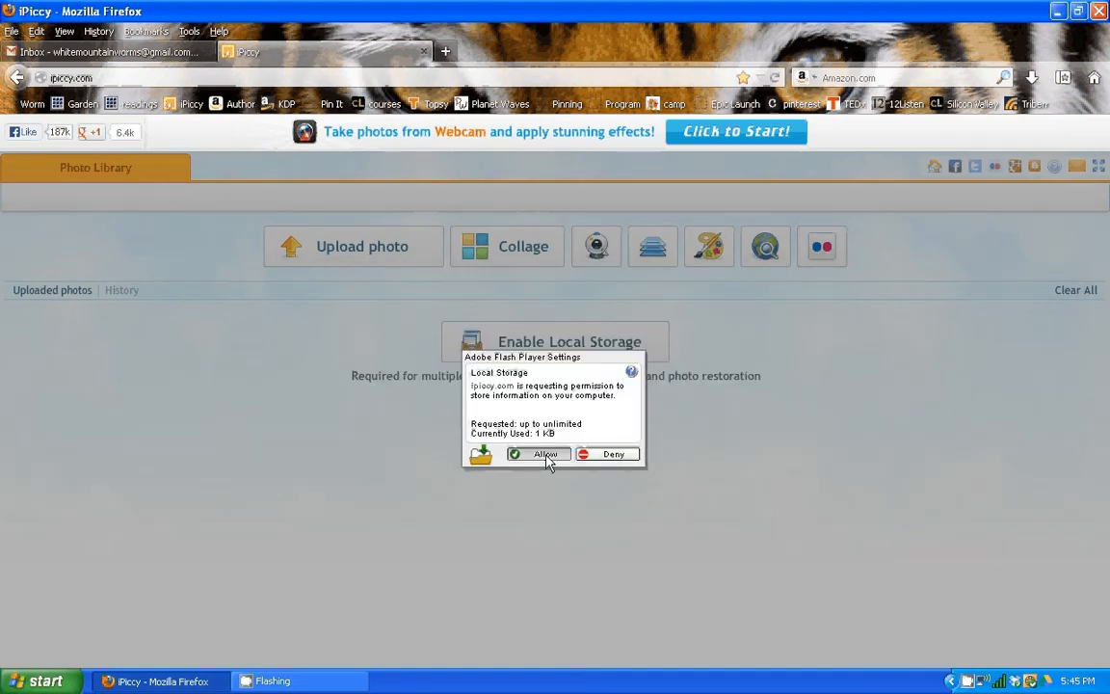
{"action": "left_click", "coordinate": [545, 456]}
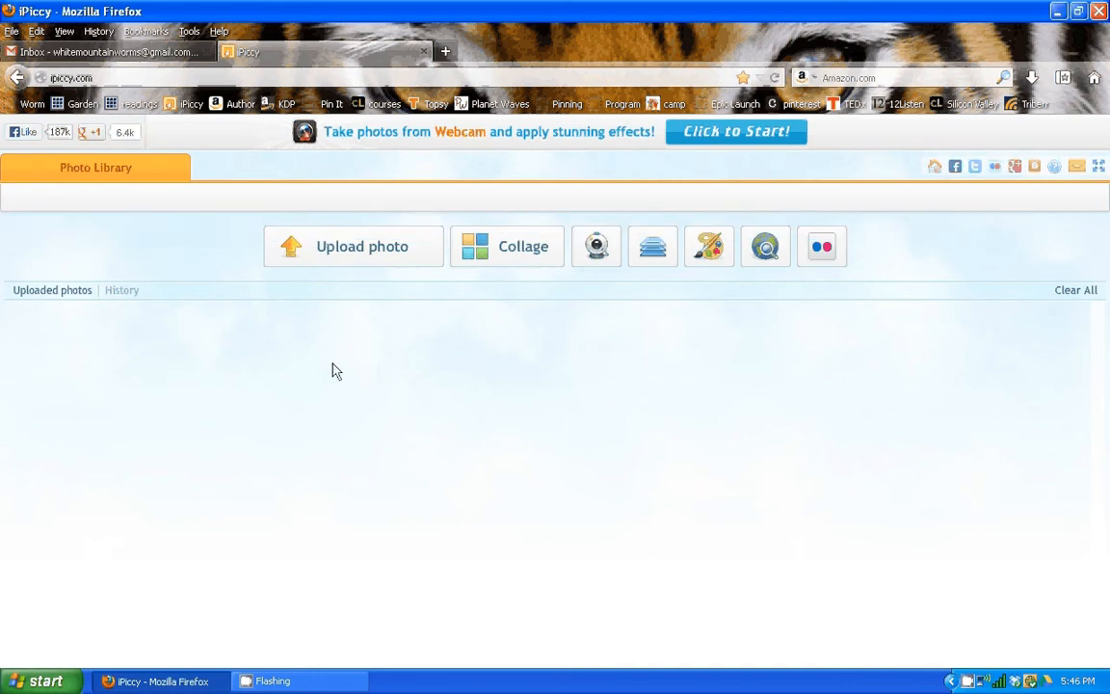
Step: Upload all six images from the desktop's sample folder and open the lion cropped photo for editing
{"action": "left_click", "coordinate": [364, 252]}
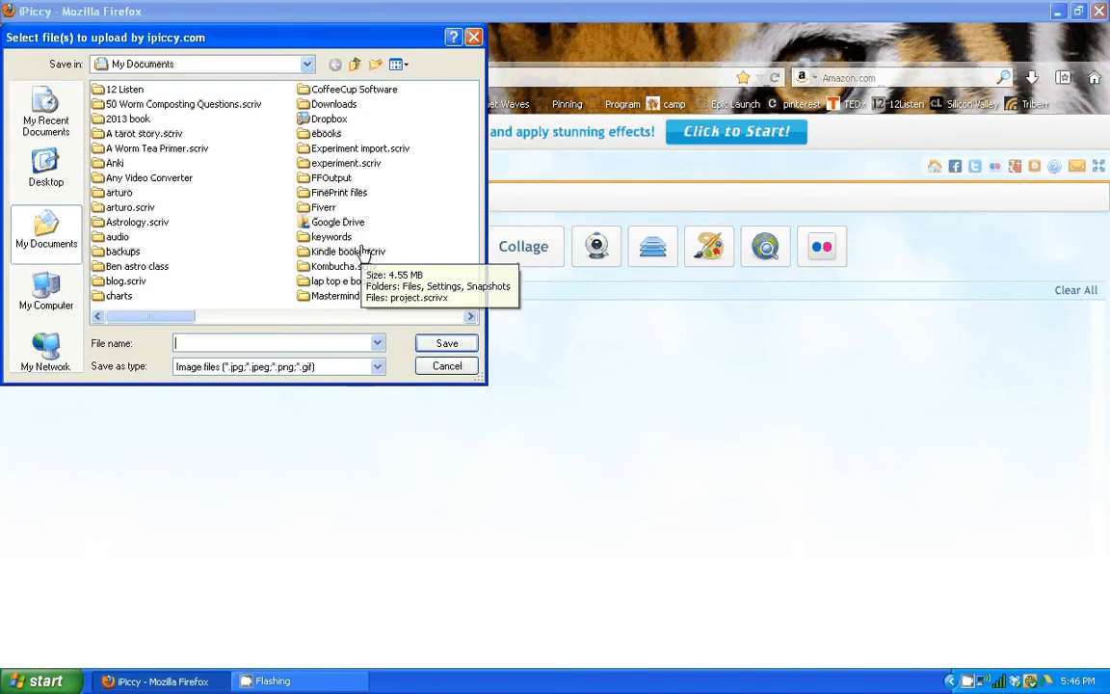
{"action": "left_click", "coordinate": [48, 172]}
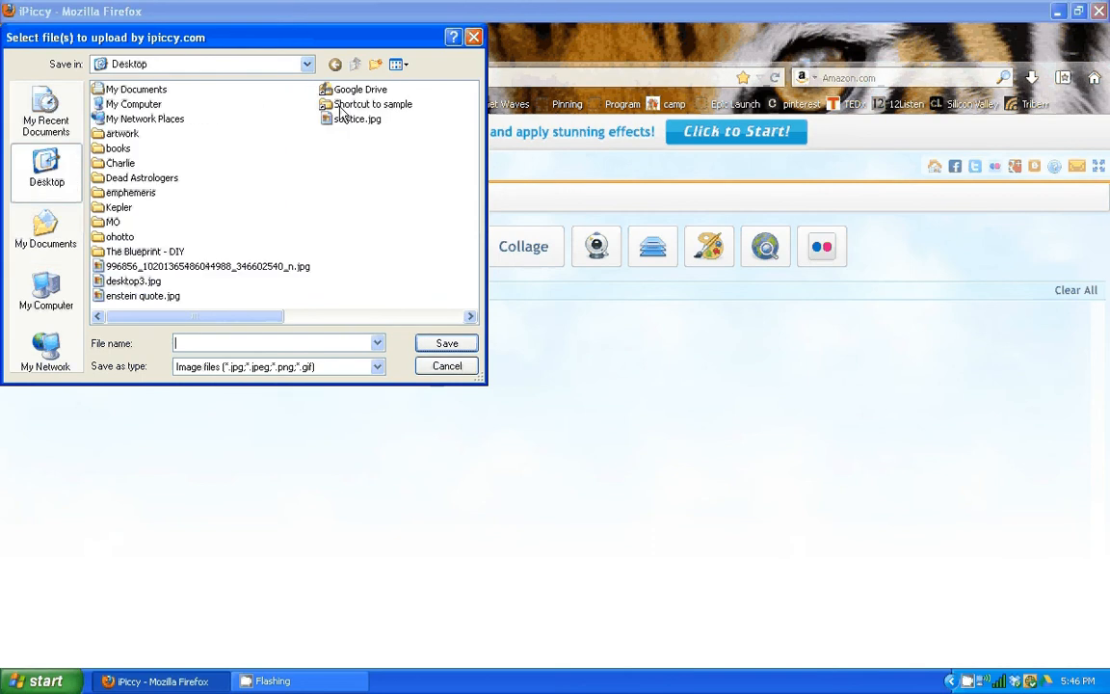
{"action": "double_click", "coordinate": [347, 105]}
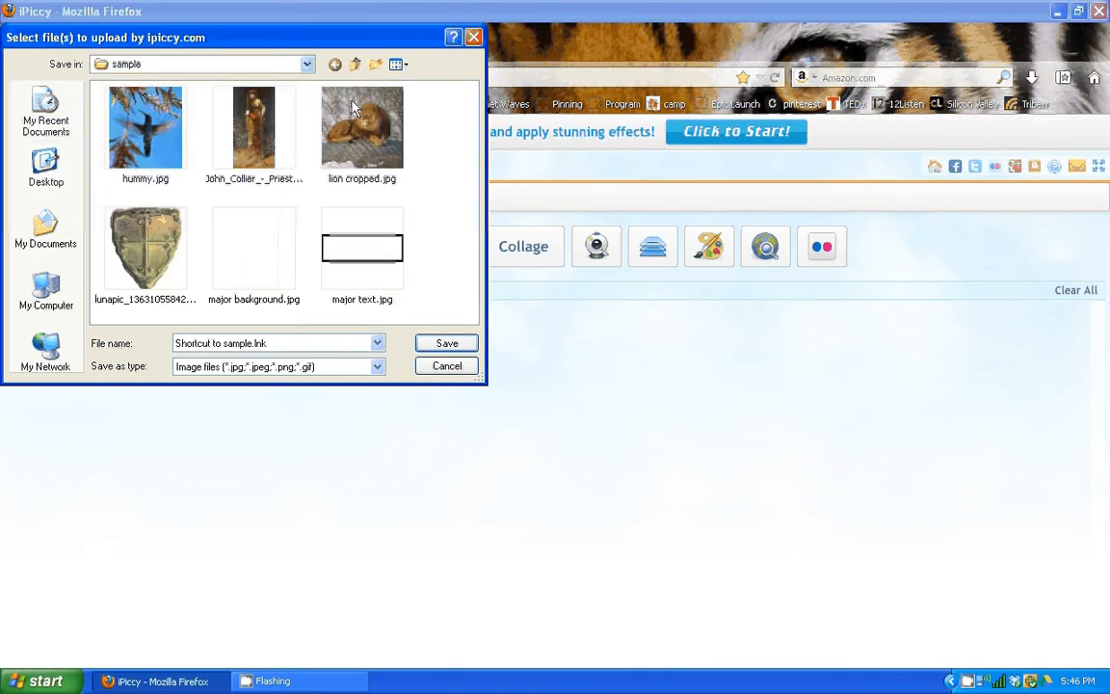
{"action": "left_click", "coordinate": [162, 122]}
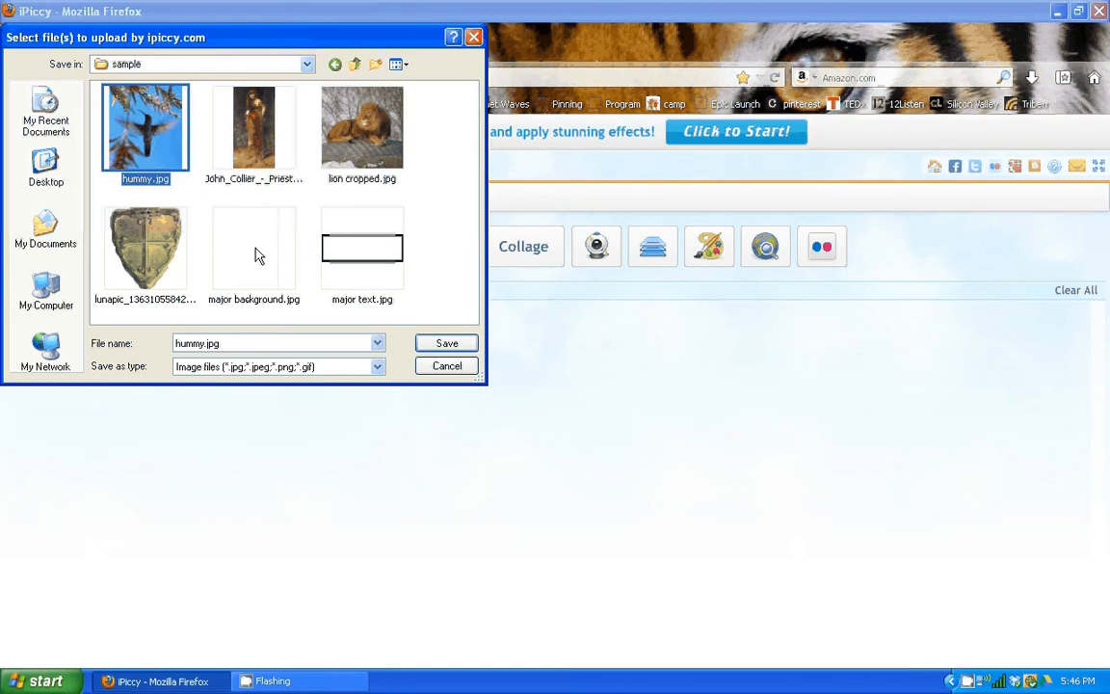
{"action": "left_click", "coordinate": [339, 279], "text": "shift"}
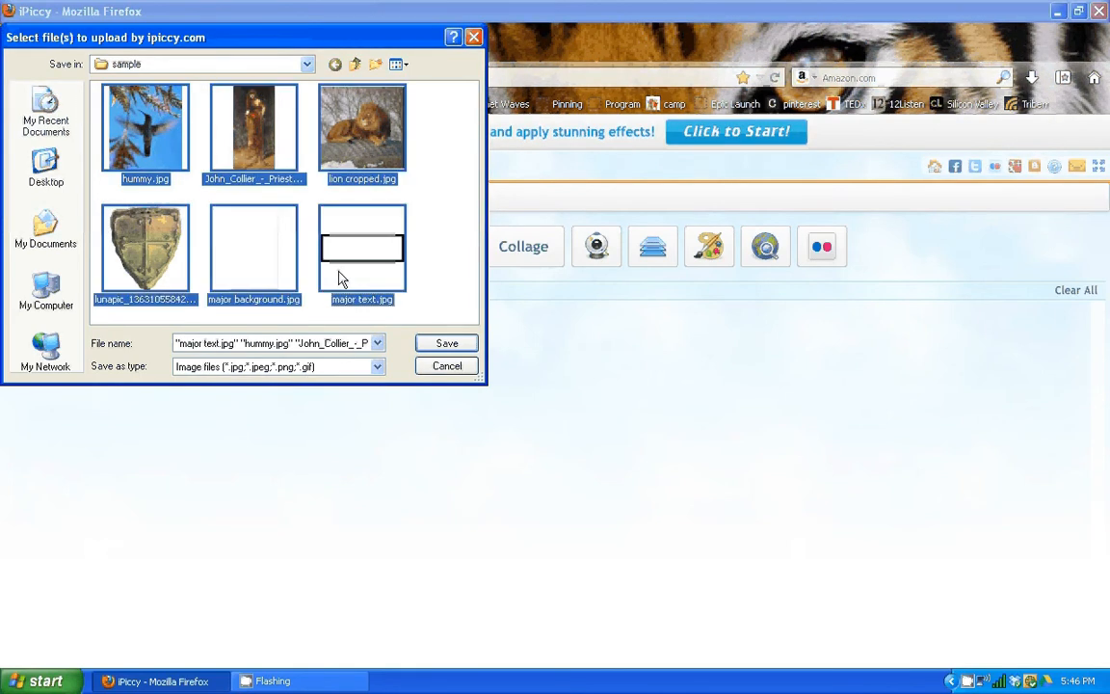
{"action": "left_click", "coordinate": [434, 345]}
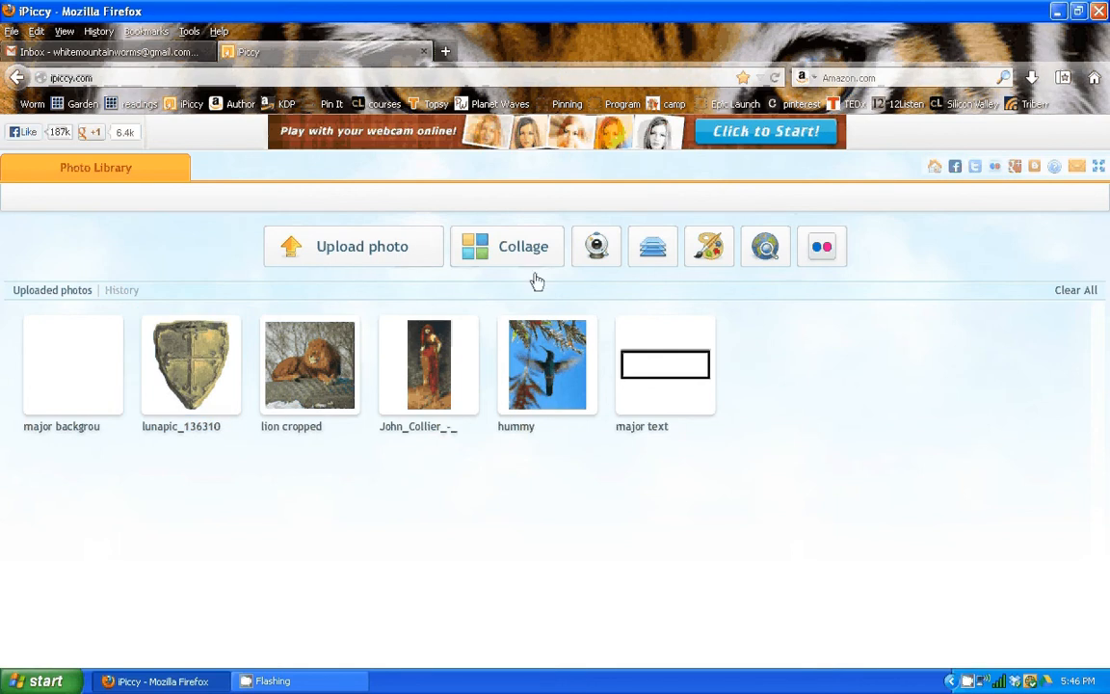
{"action": "left_click", "coordinate": [287, 364]}
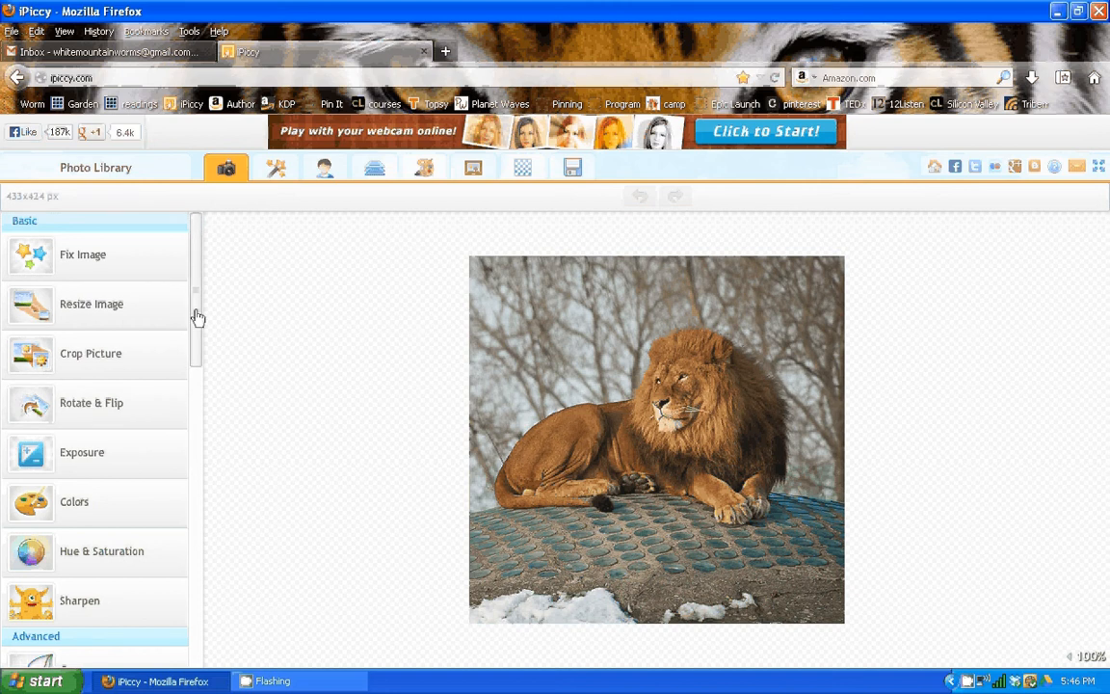
Step: Try resizing the lion photo to 267% with its proportions constrained
{"action": "left_click", "coordinate": [126, 321]}
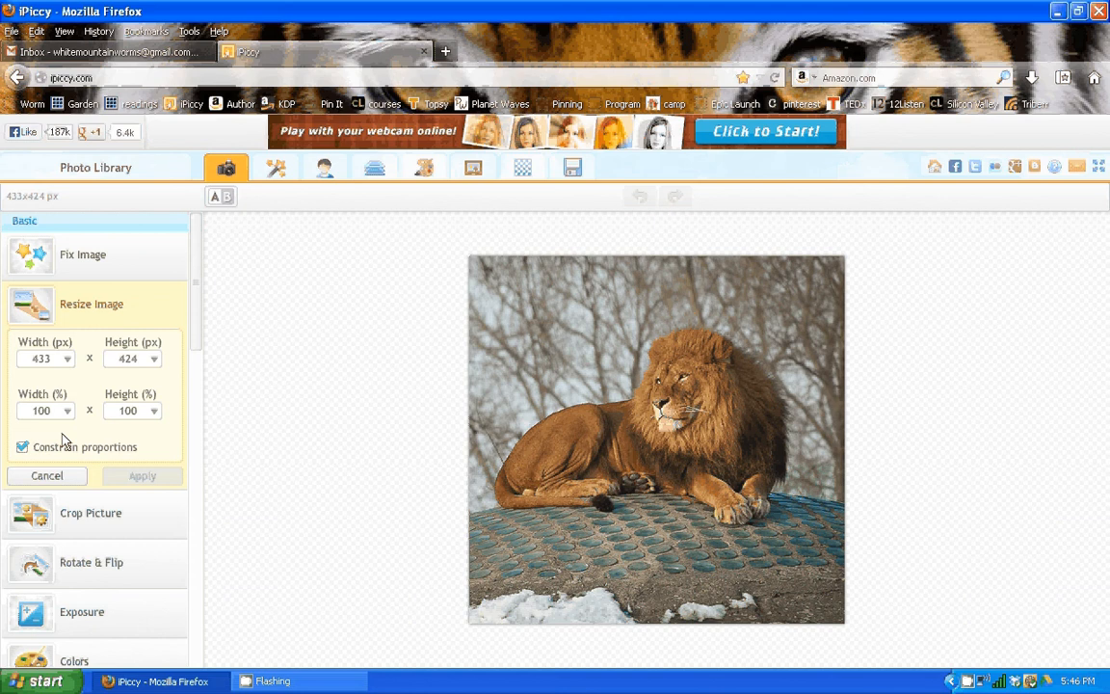
{"action": "left_click_drag", "start_coordinate": [63, 434], "coordinate": [55, 435]}
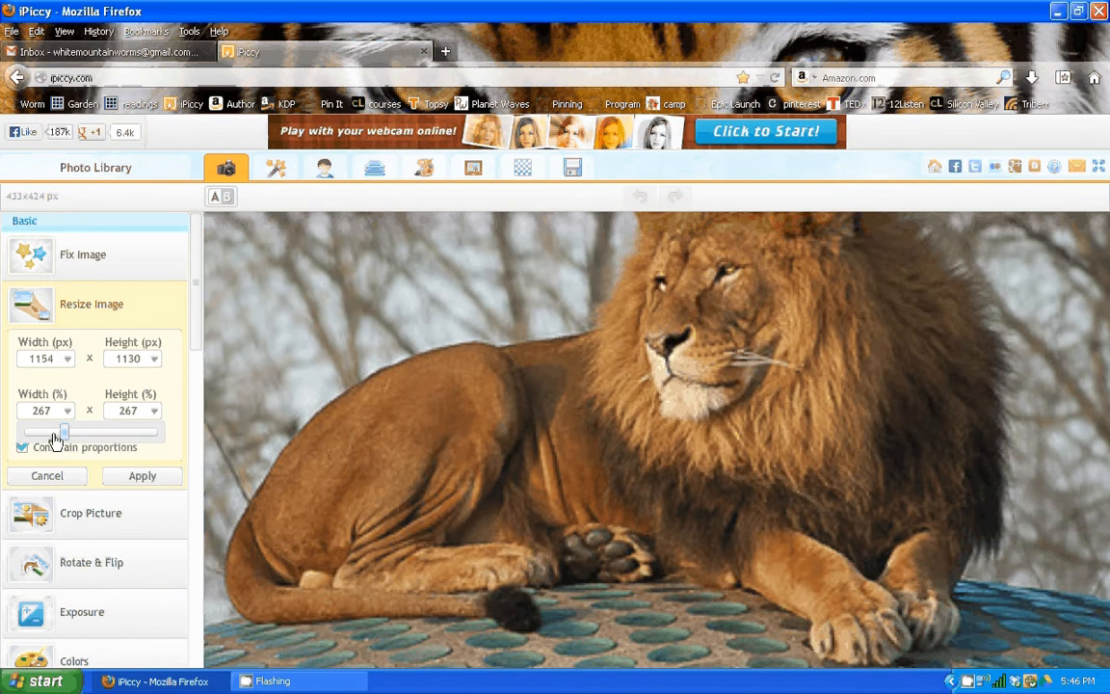
{"action": "left_click", "coordinate": [67, 476]}
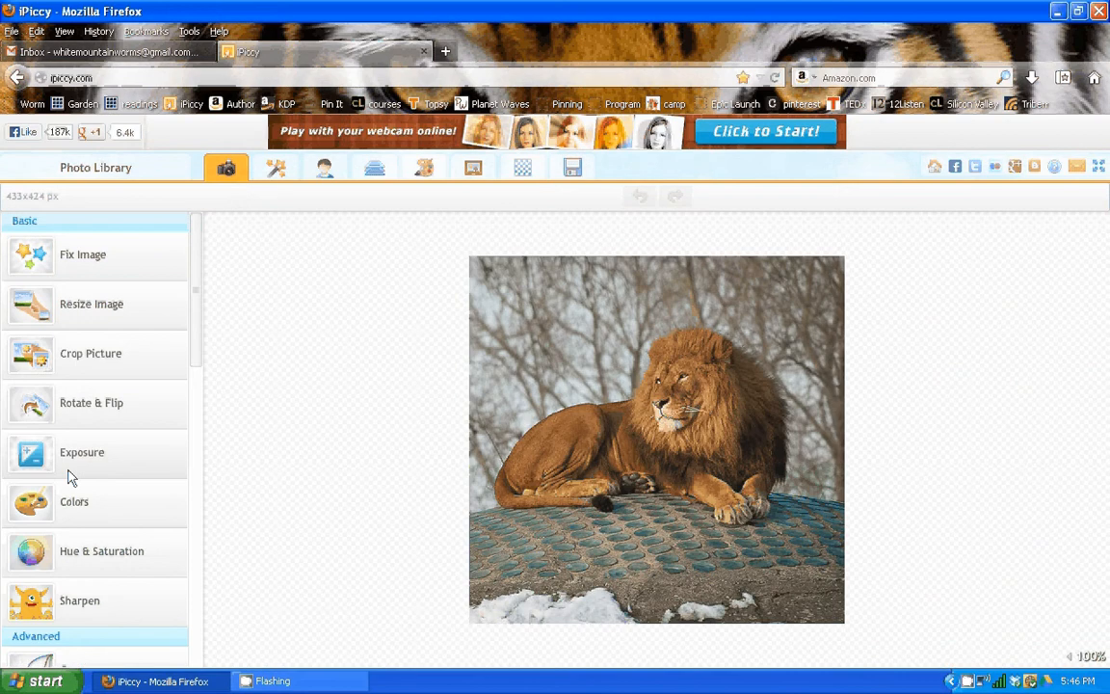
{"action": "scroll", "coordinate": [69, 476], "scroll_direction": "down", "scroll_amount": 5}
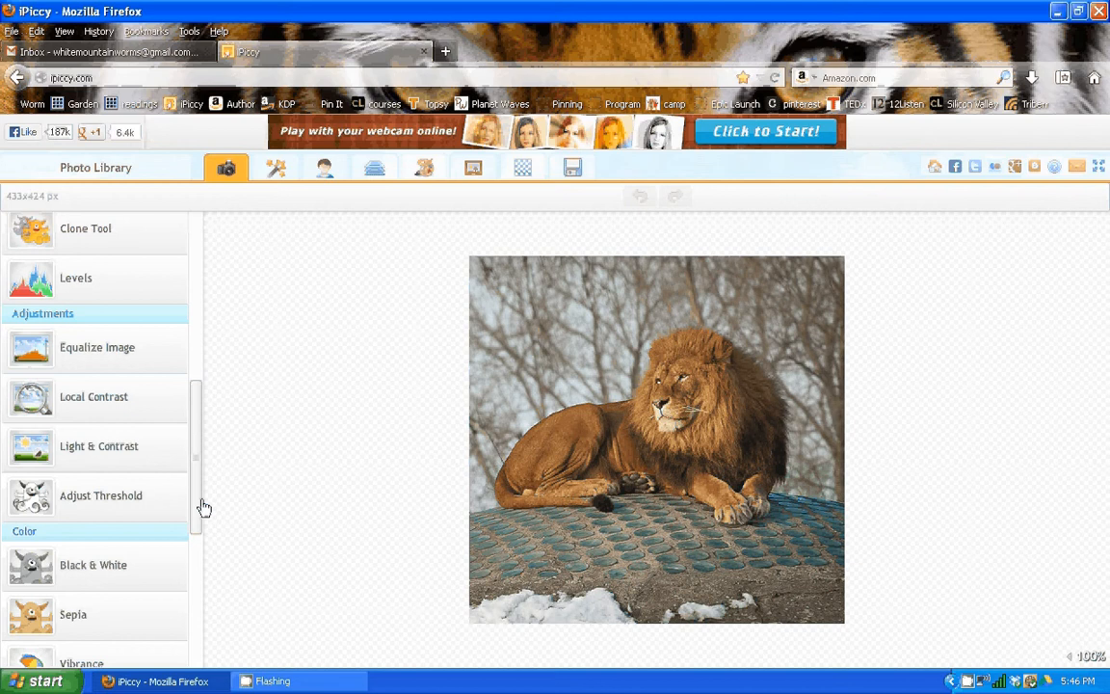
Step: Apply the Orton Effect to the lion photo with bloom 50, brightness 50 and fade 0%
{"action": "left_click", "coordinate": [275, 168]}
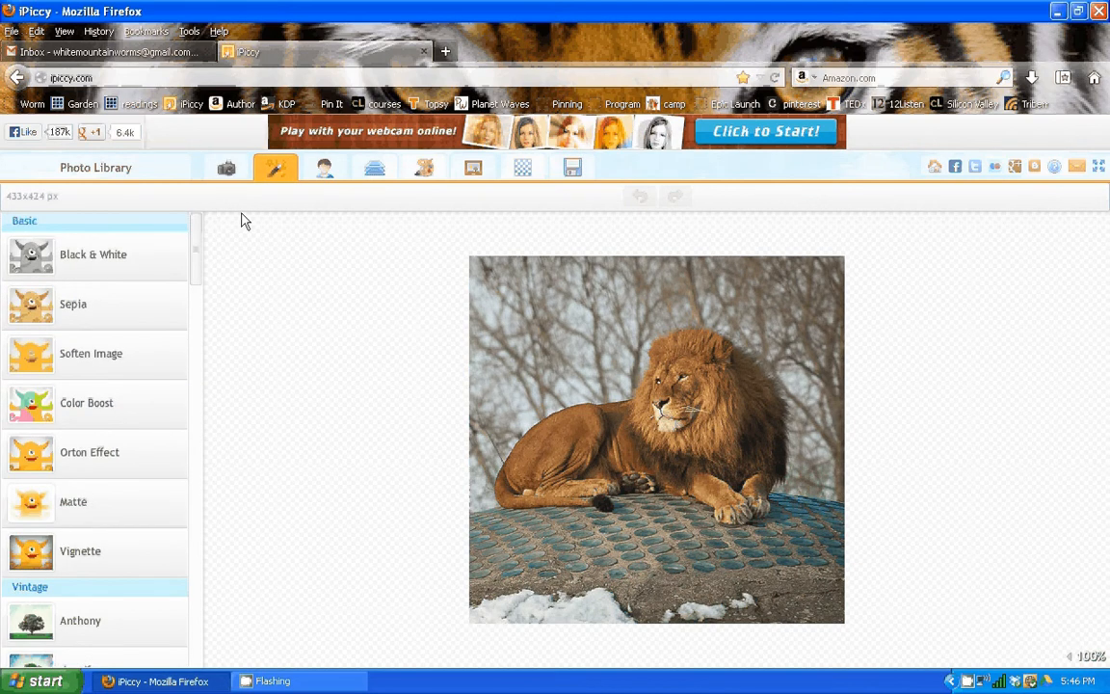
{"action": "left_click", "coordinate": [68, 410]}
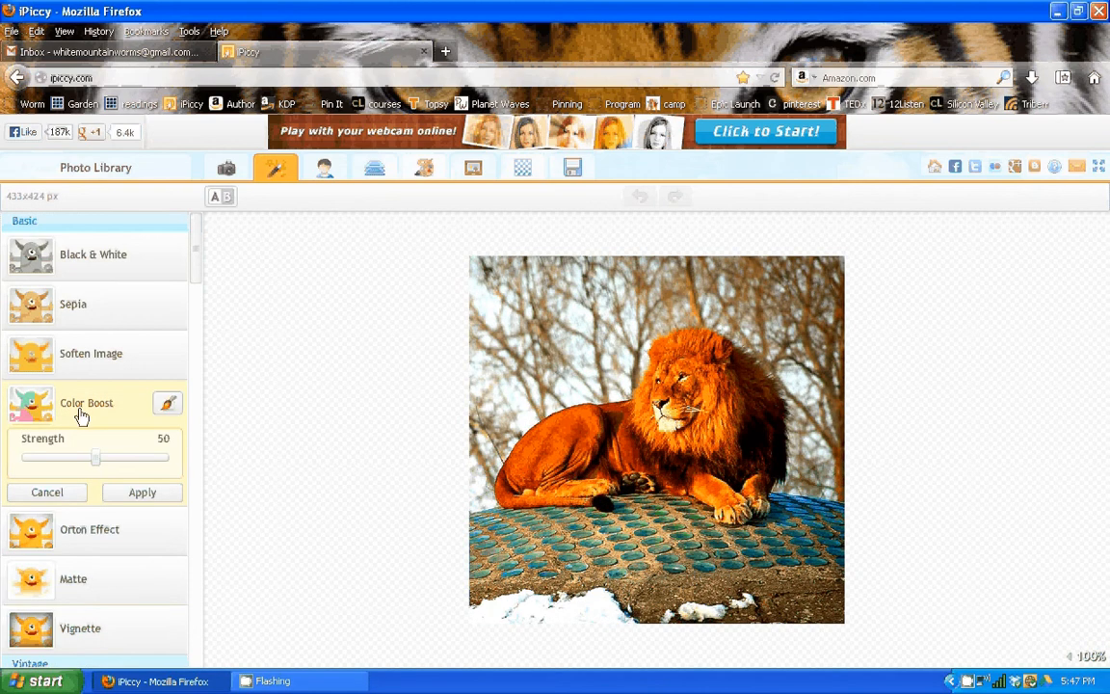
{"action": "left_click", "coordinate": [71, 529]}
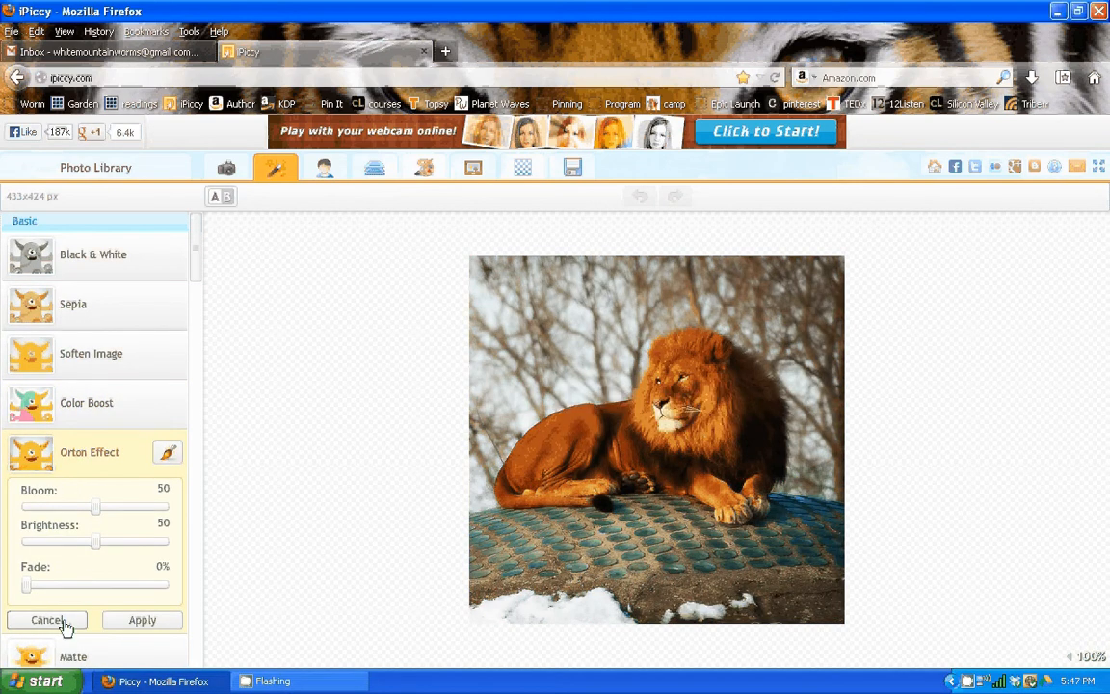
{"action": "left_click", "coordinate": [141, 620]}
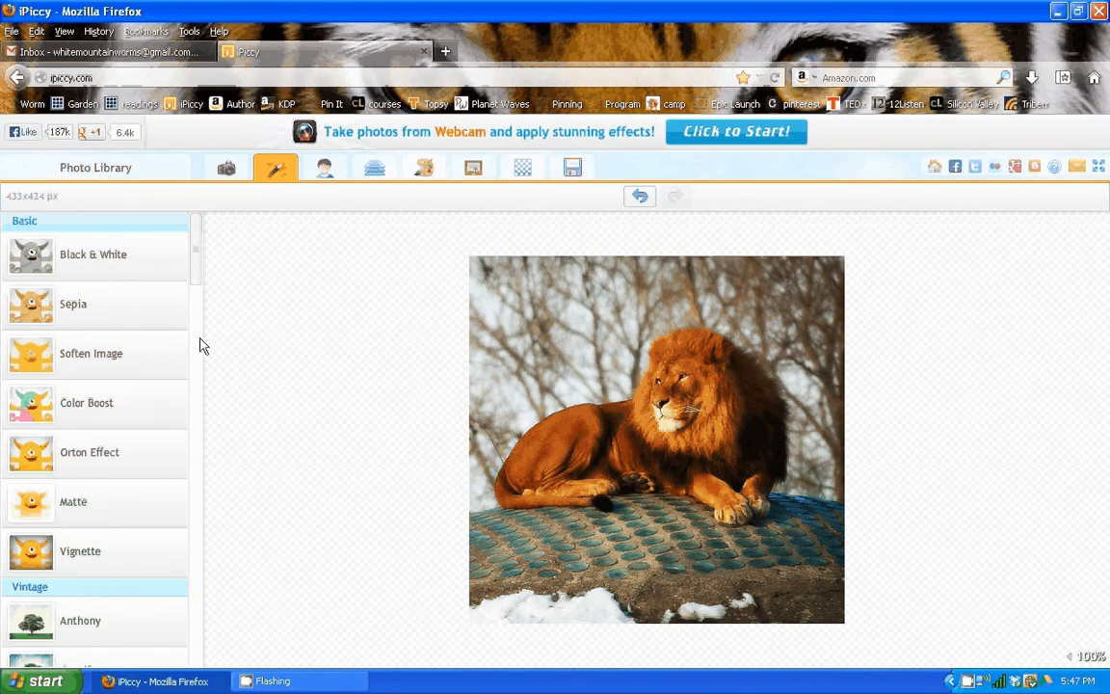
Step: Try the vintage Michelle effect and the Focal Zoom effect on the lion photo
{"action": "scroll", "coordinate": [144, 337], "scroll_direction": "down", "scroll_amount": 5}
{"action": "left_click", "coordinate": [138, 320]}
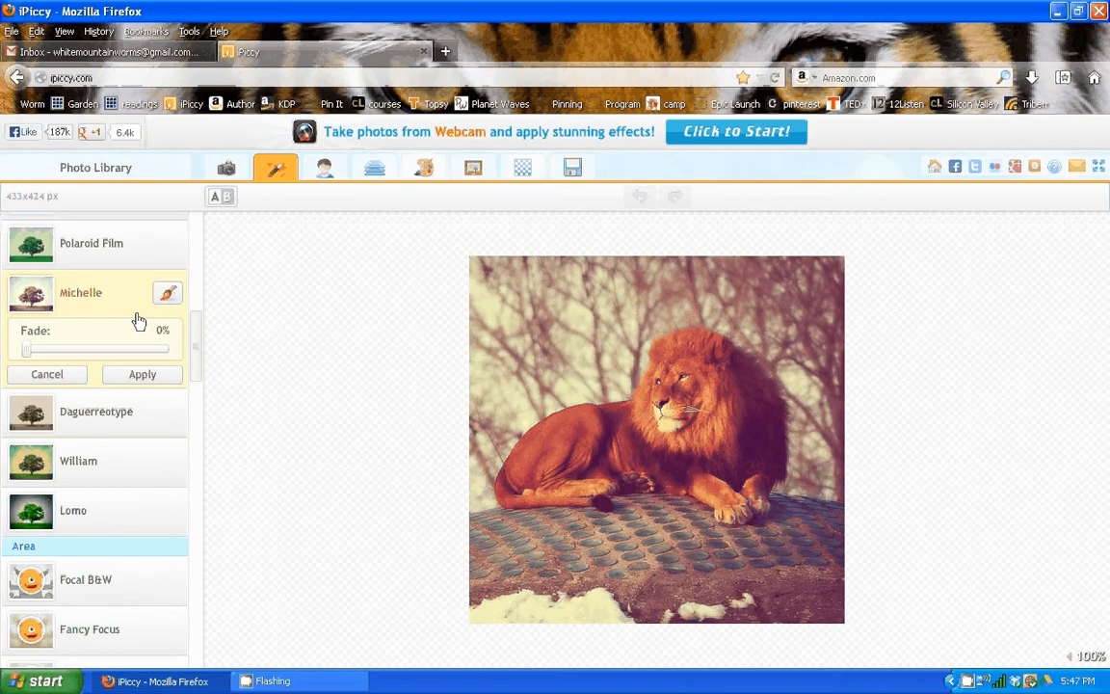
{"action": "left_click_drag", "start_coordinate": [196, 363], "coordinate": [196, 430]}
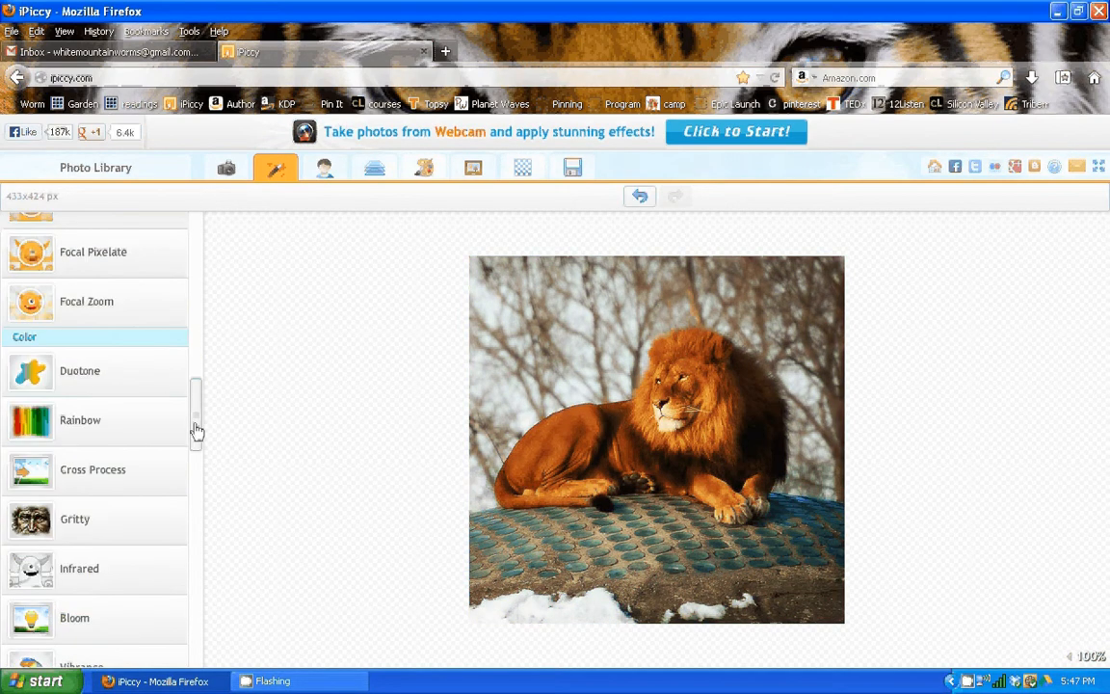
{"action": "left_click", "coordinate": [132, 308]}
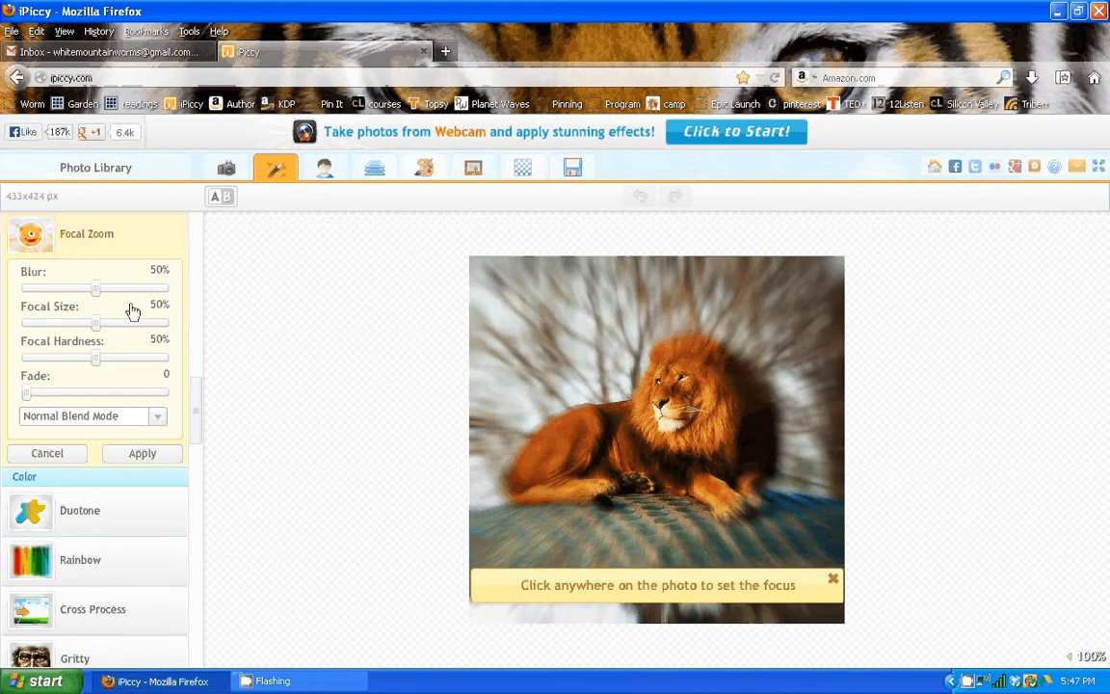
{"action": "left_click", "coordinate": [50, 453]}
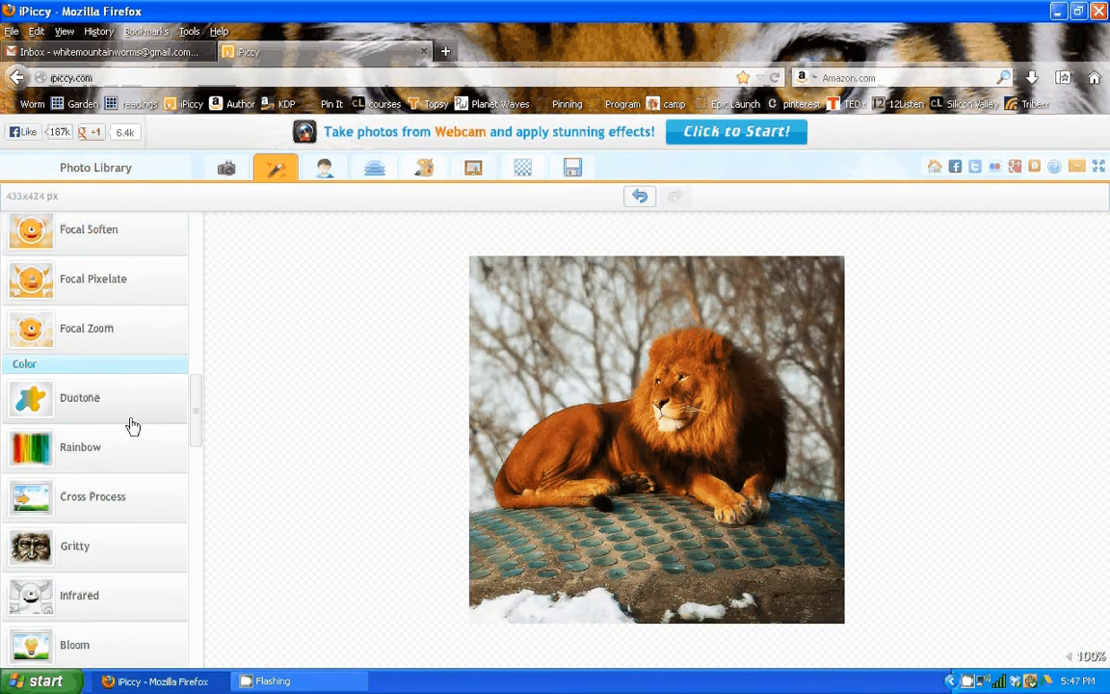
Step: Try the Gritty effect on the lion photo with darkness 45, noise 25 and fade 0%
{"action": "scroll", "coordinate": [133, 427], "scroll_direction": "down", "scroll_amount": 3}
{"action": "left_click", "coordinate": [144, 323]}
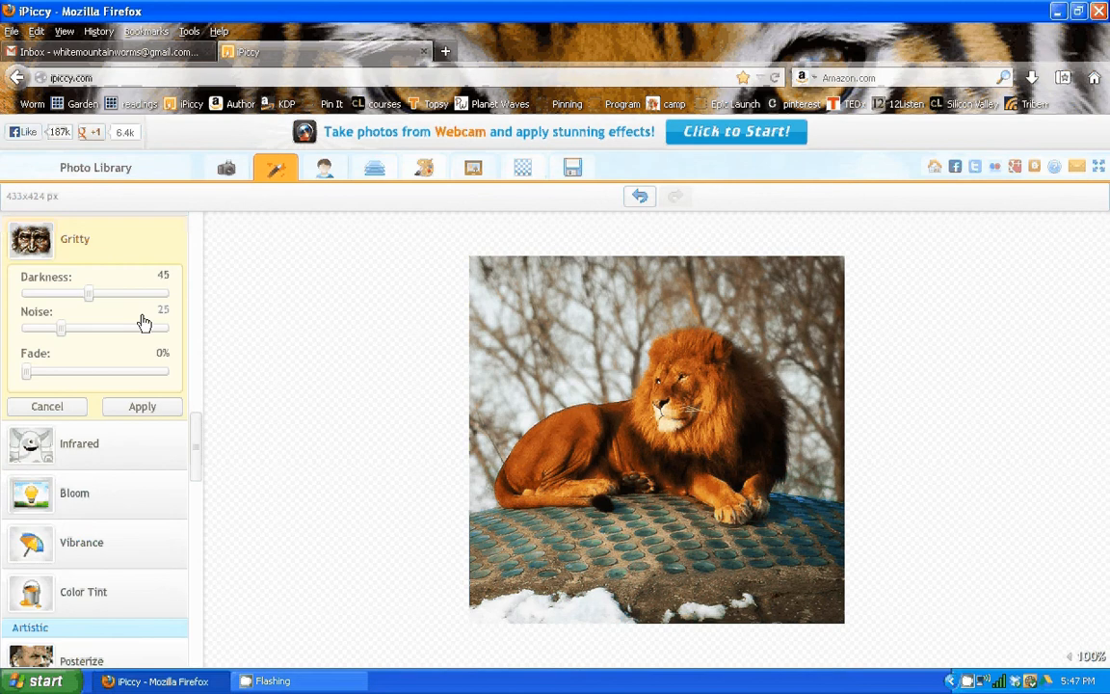
{"action": "left_click", "coordinate": [143, 406]}
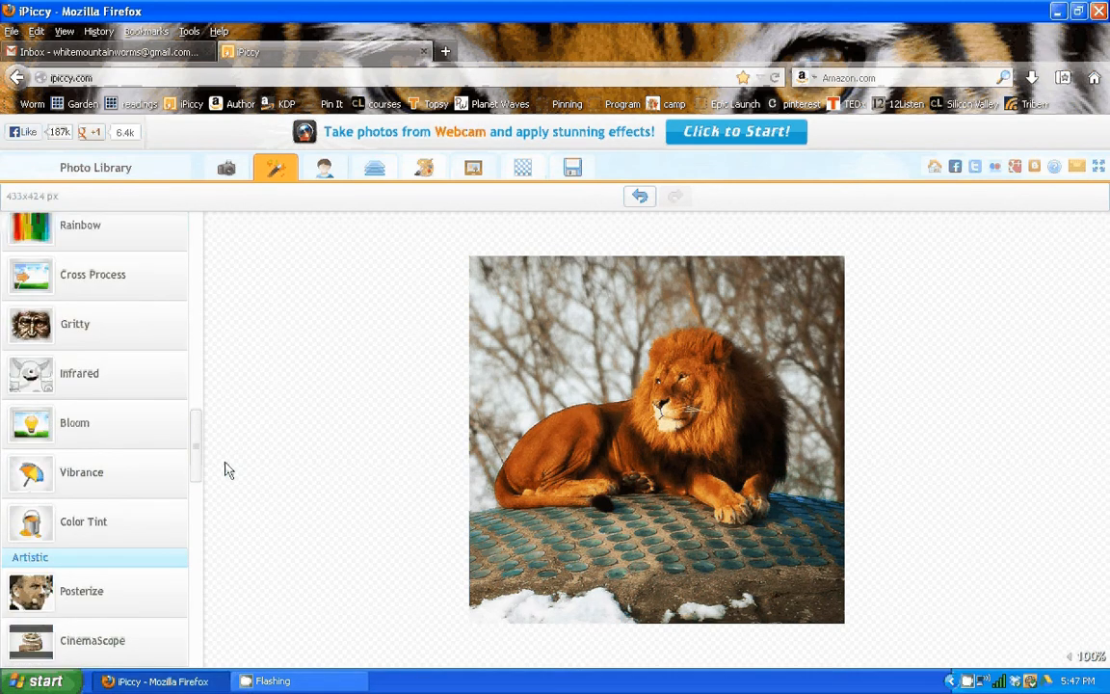
{"action": "left_click", "coordinate": [324, 170]}
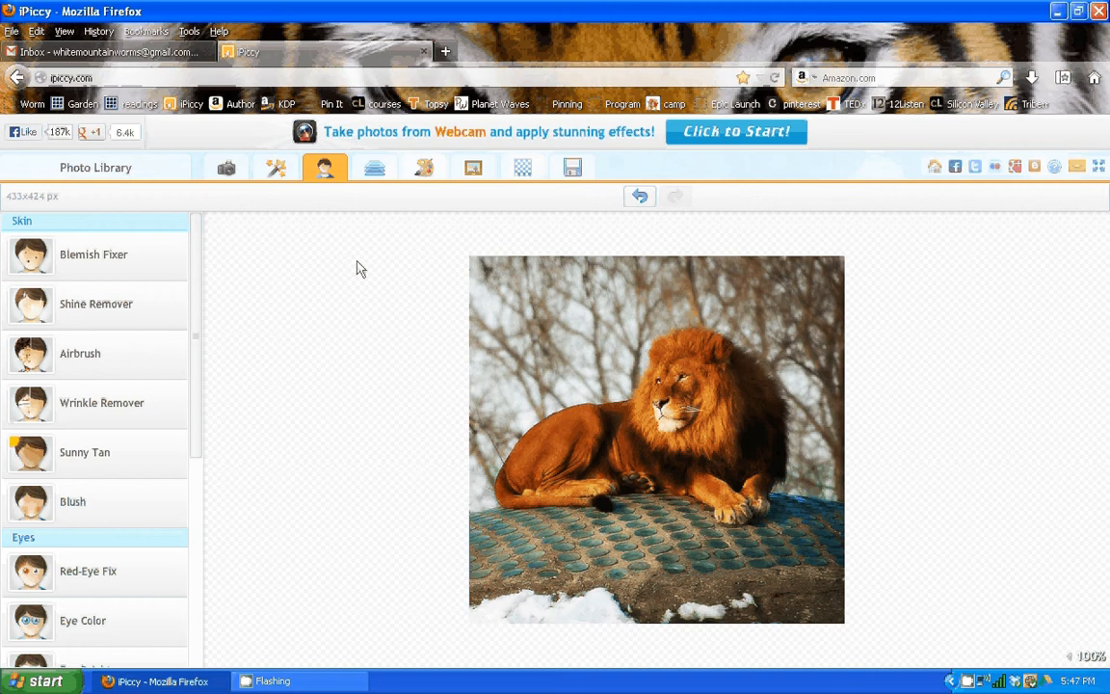
{"action": "left_click", "coordinate": [428, 172]}
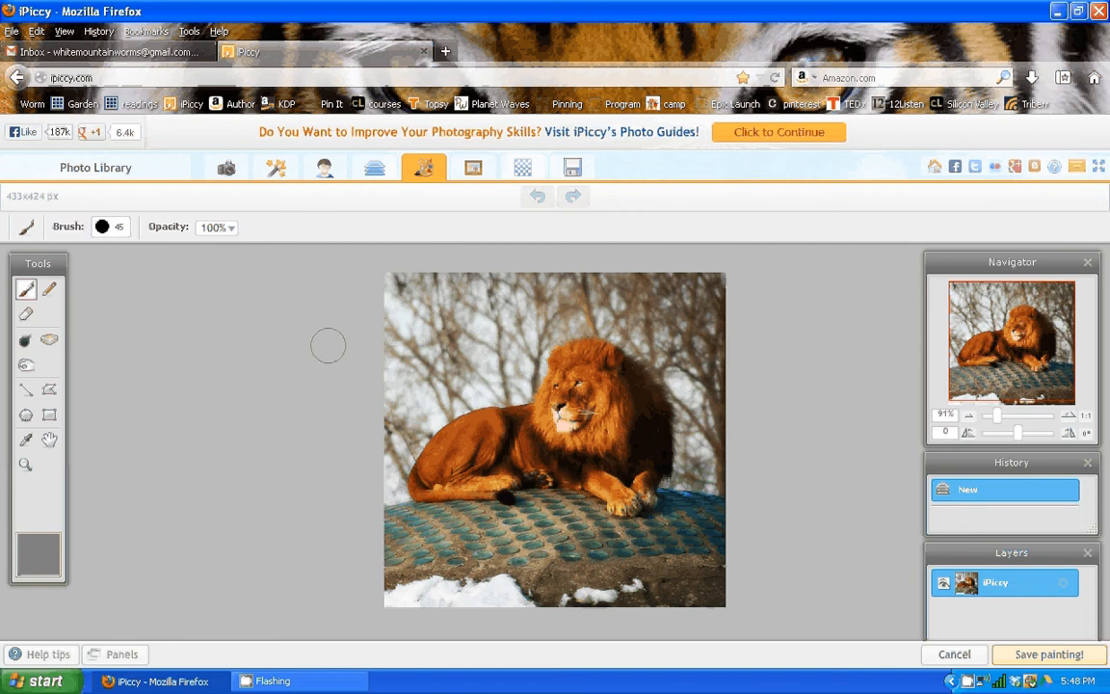
Step: Try a Basic Border with outer thickness 17 and inner color C1571F sampled from the lion, plus the Glossy Frame
{"action": "left_click", "coordinate": [473, 170]}
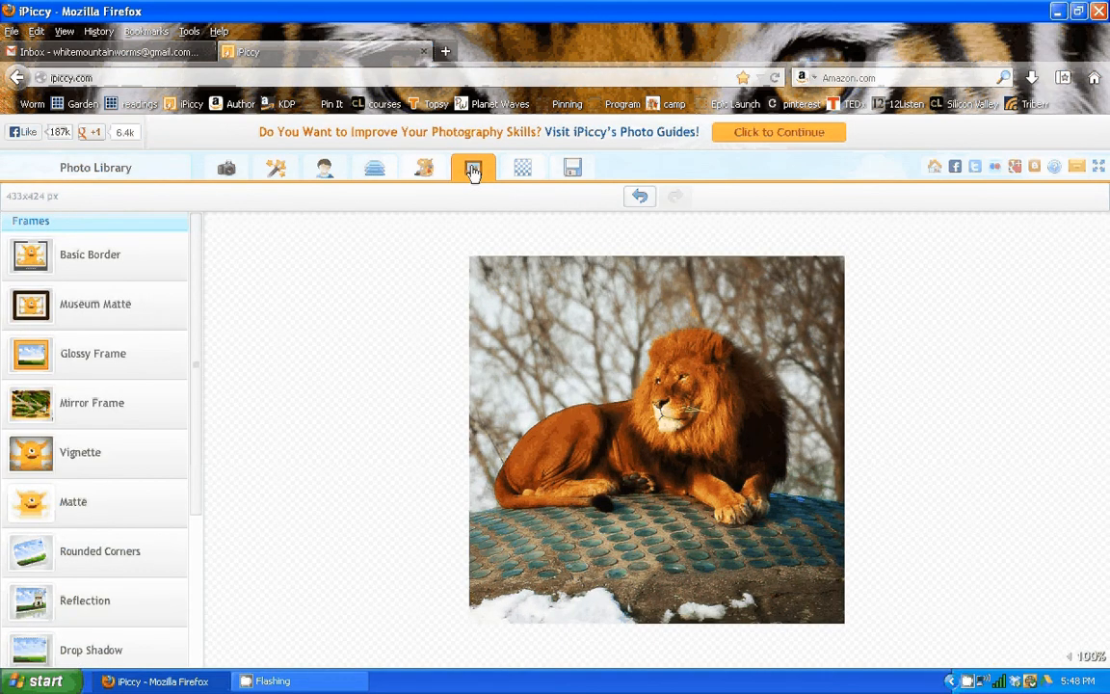
{"action": "left_click", "coordinate": [135, 257]}
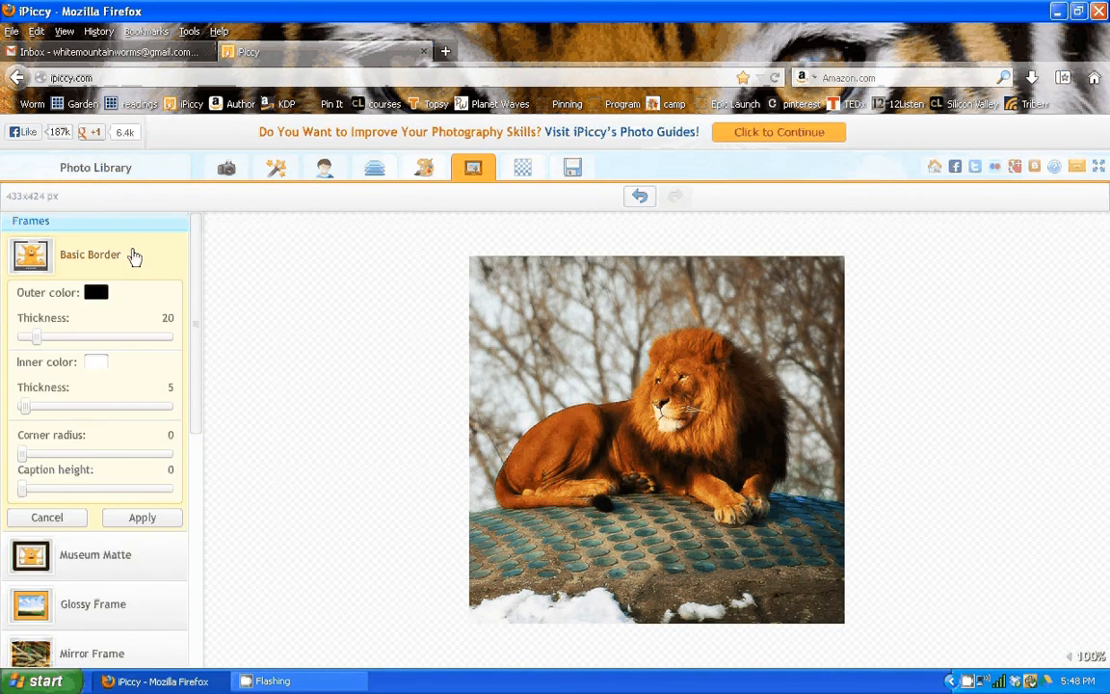
{"action": "mouse_move", "coordinate": [36, 337]}
{"action": "left_mouse_down"}
{"action": "mouse_move", "coordinate": [55, 340]}
{"action": "mouse_move", "coordinate": [37, 342]}
{"action": "left_mouse_up"}
{"action": "left_click", "coordinate": [96, 361]}
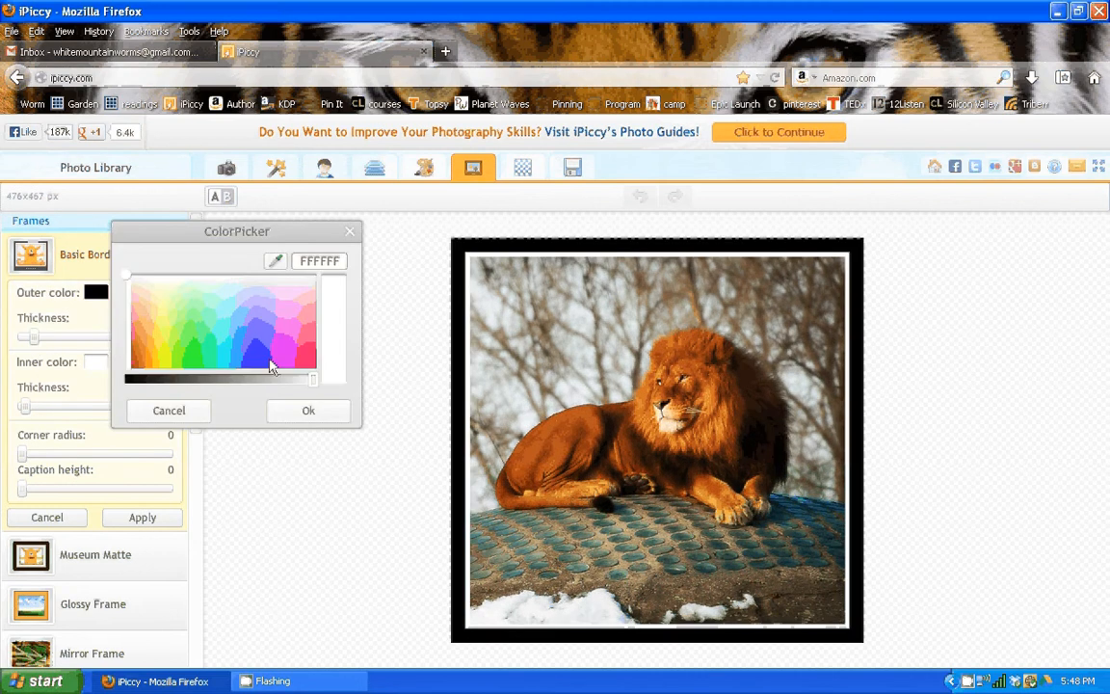
{"action": "left_click", "coordinate": [545, 440]}
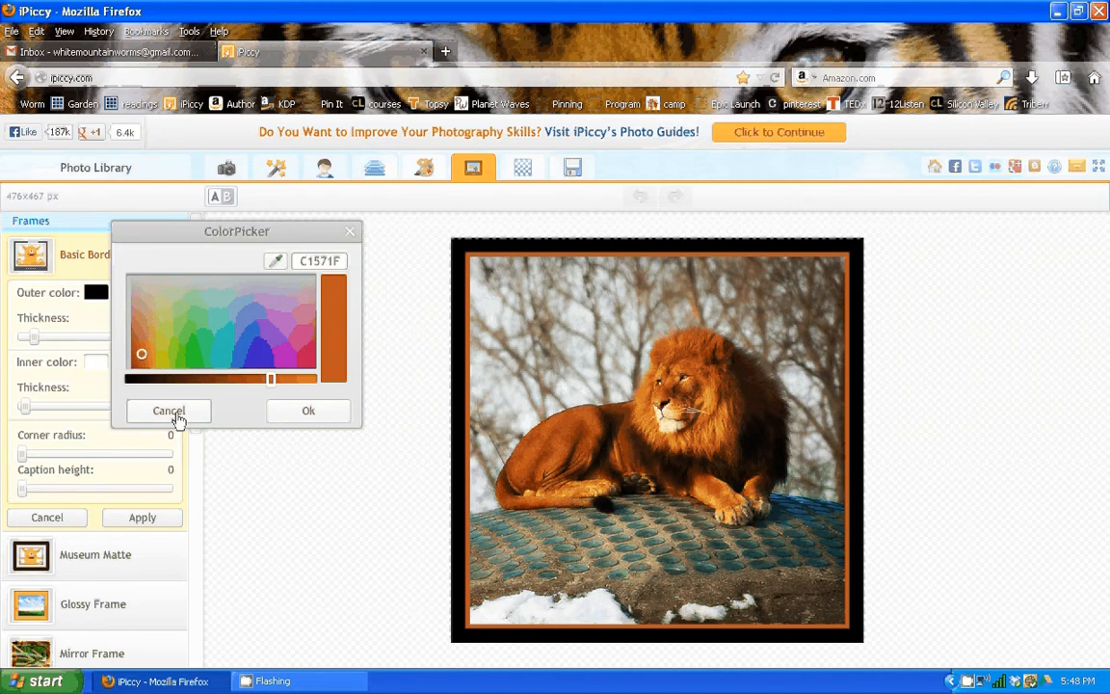
{"action": "left_click", "coordinate": [168, 411]}
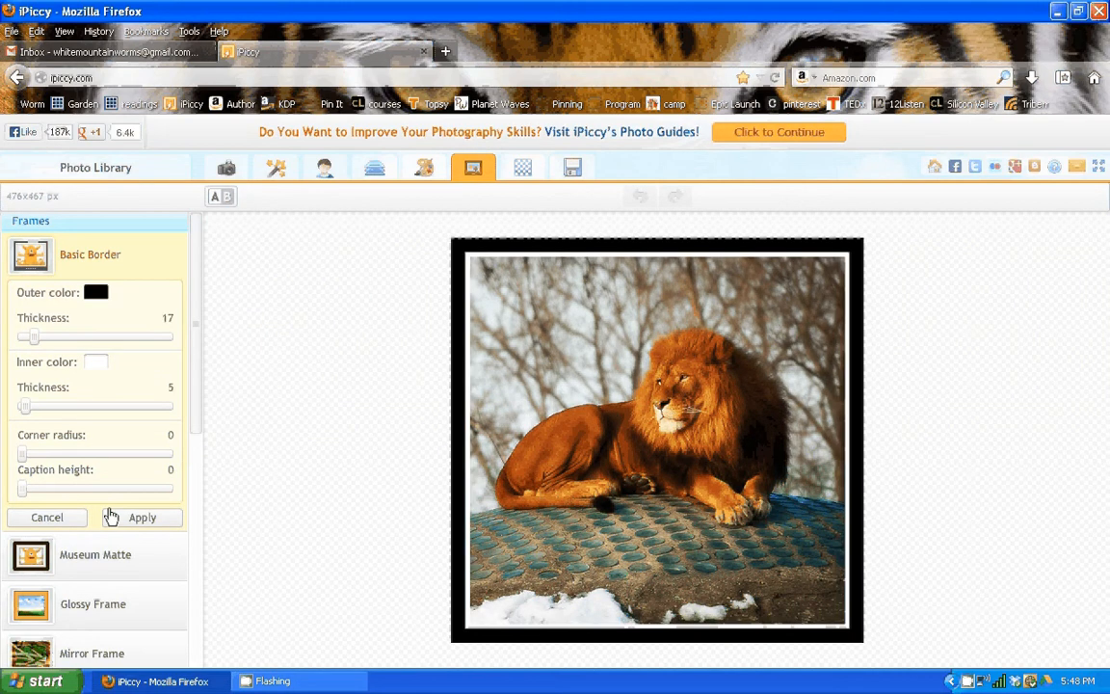
{"action": "left_click", "coordinate": [111, 517]}
{"action": "left_click", "coordinate": [124, 364]}
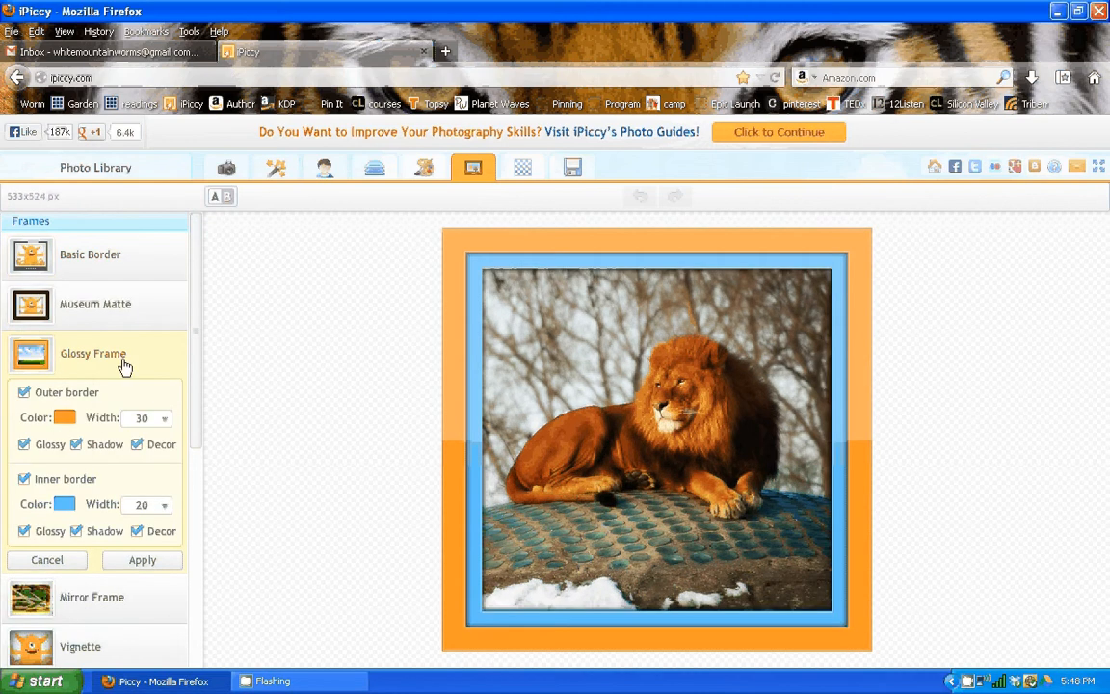
{"action": "left_click", "coordinate": [50, 561]}
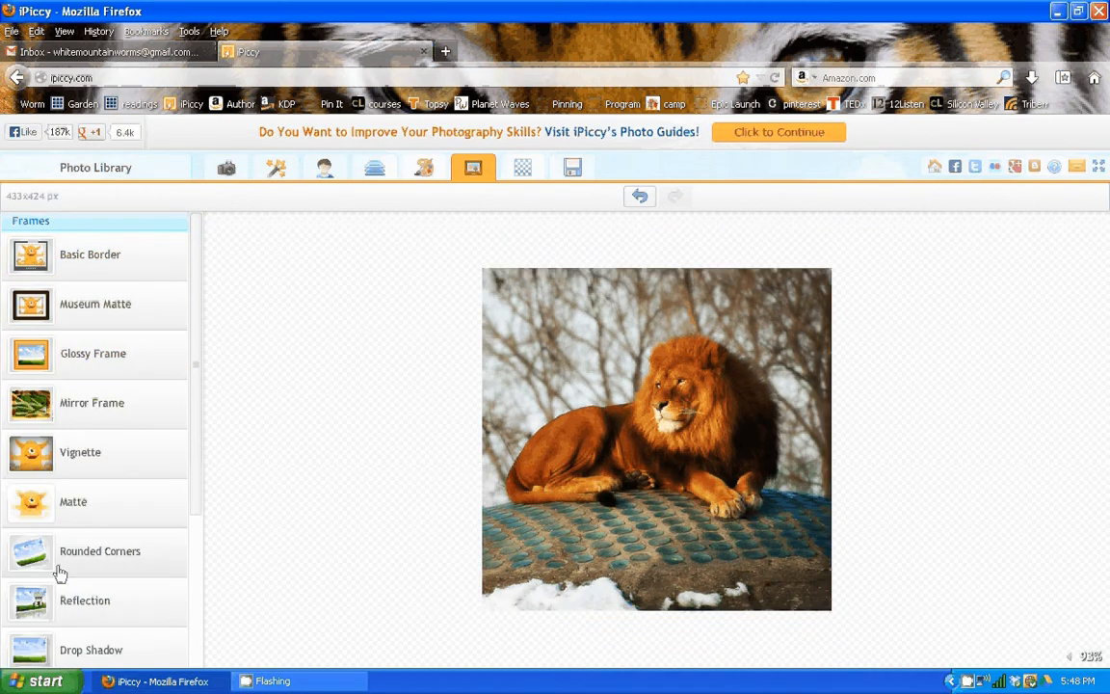
Step: Try the Vignette frame and the Rounded Corners frame with radius 50 on the lion photo
{"action": "left_click", "coordinate": [87, 453]}
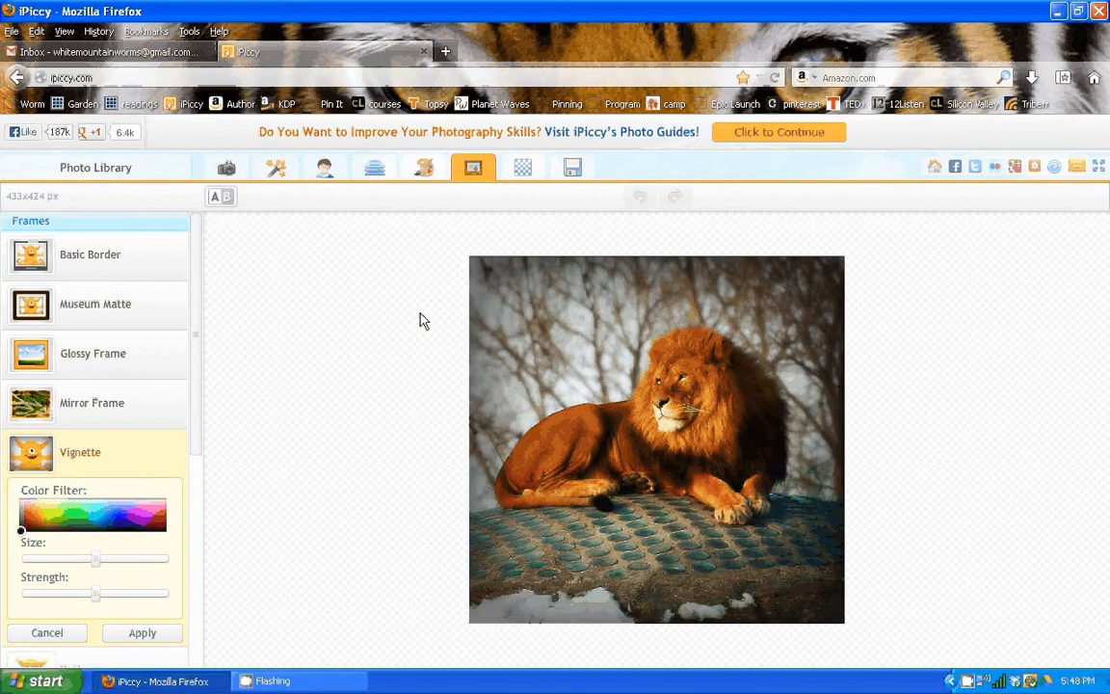
{"action": "left_click", "coordinate": [46, 633]}
{"action": "left_click", "coordinate": [100, 550]}
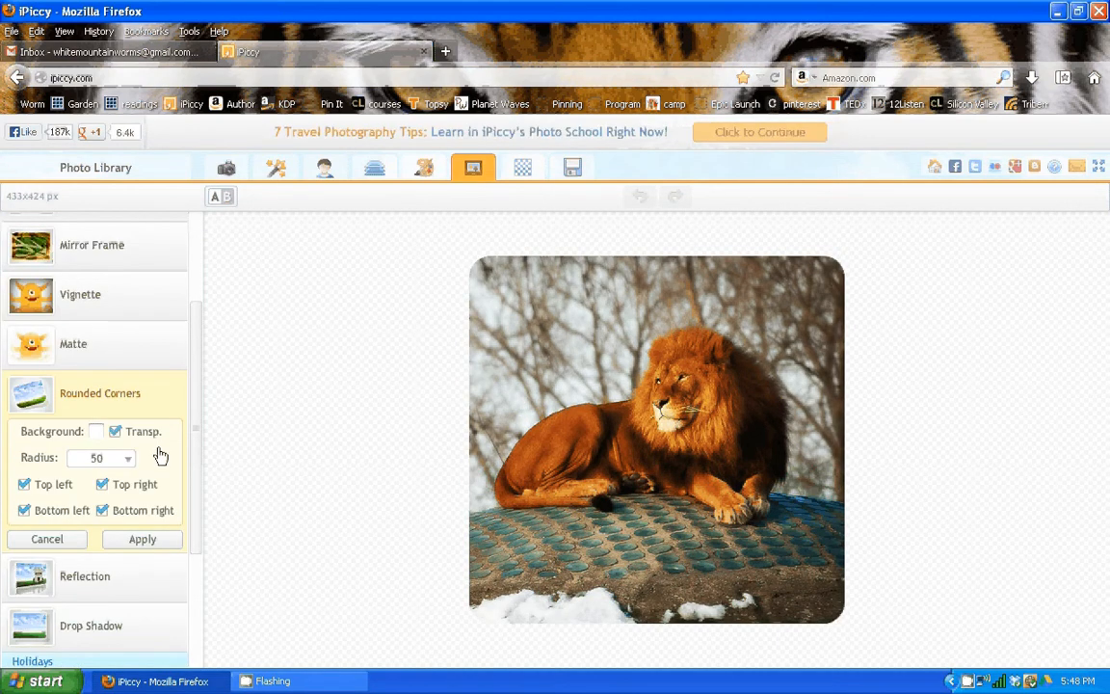
{"action": "left_click", "coordinate": [143, 539]}
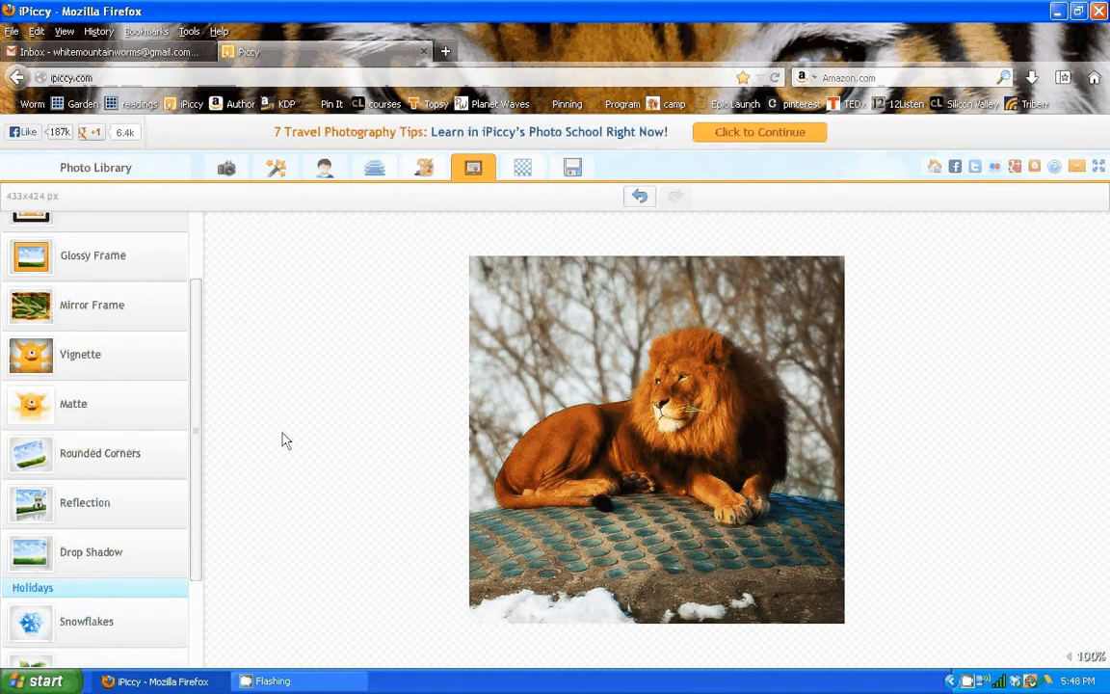
Step: Try the glowing-circles Lights texture on the lion photo, previewing blend modes such as Hardlight
{"action": "left_click", "coordinate": [525, 171]}
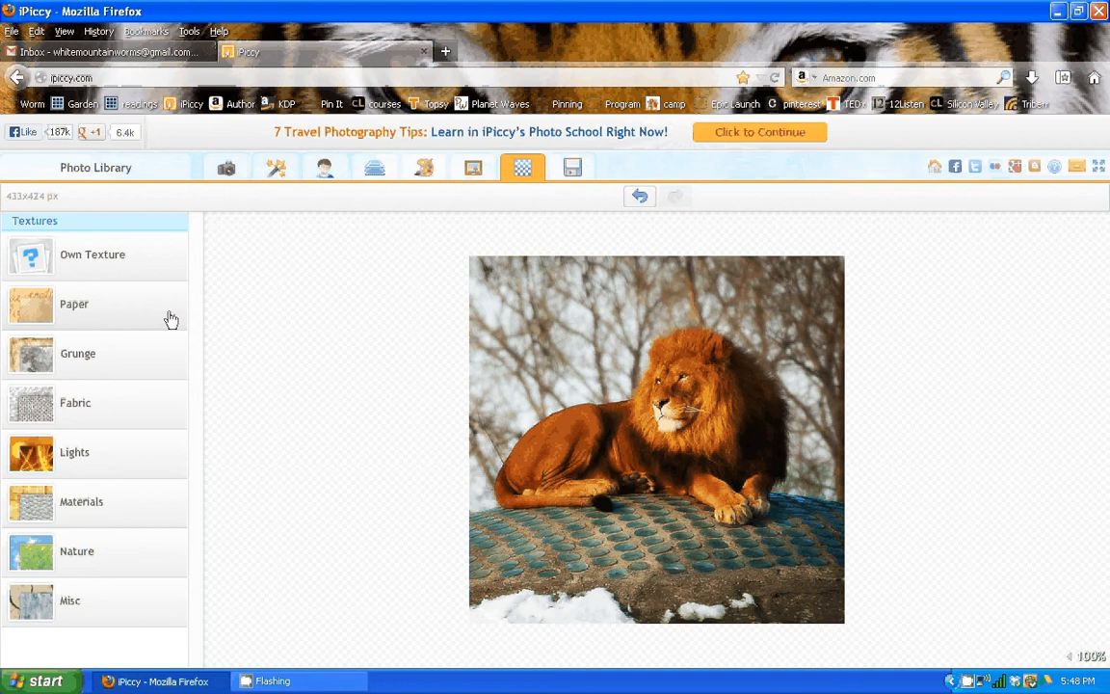
{"action": "left_click", "coordinate": [97, 452]}
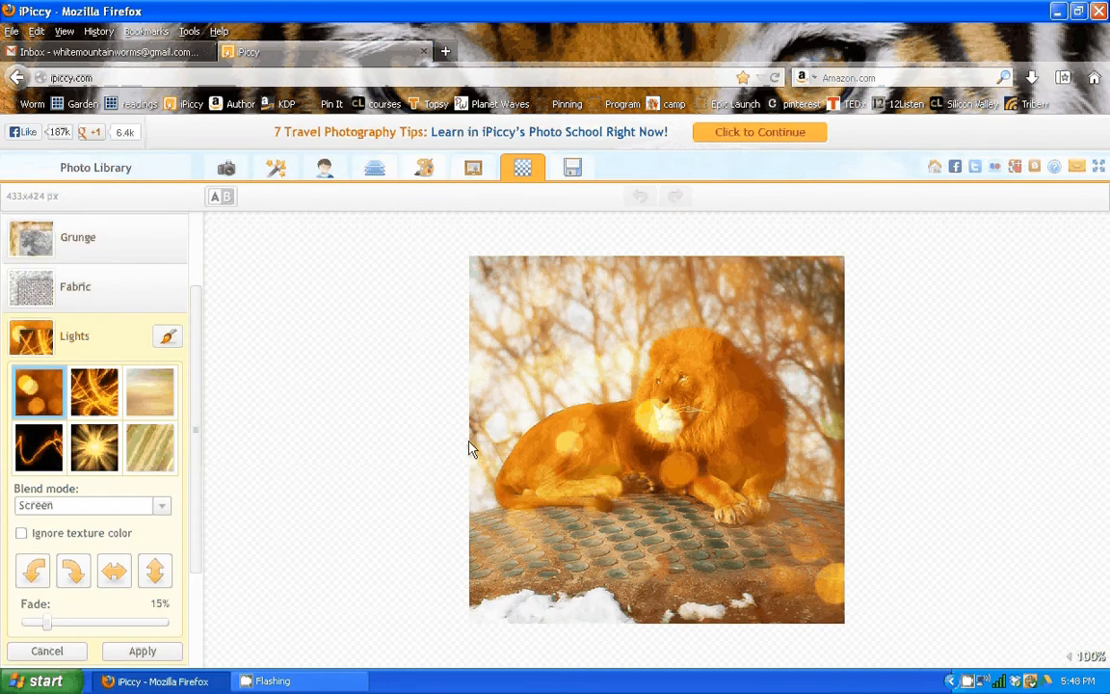
{"action": "left_click", "coordinate": [165, 510]}
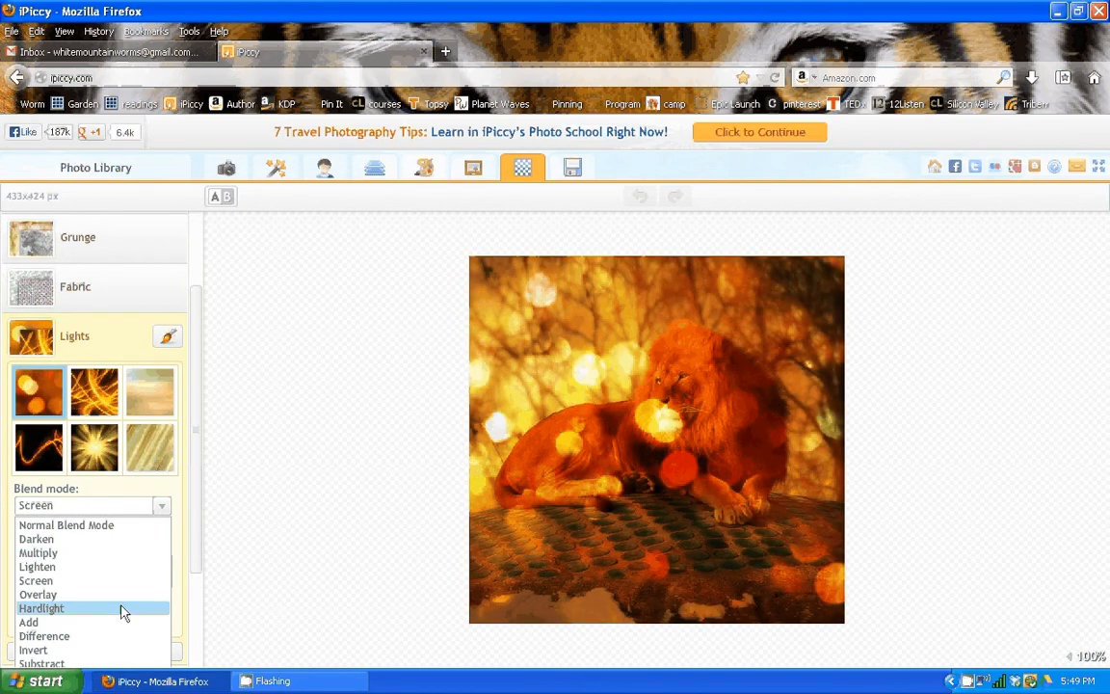
{"action": "left_click", "coordinate": [197, 422]}
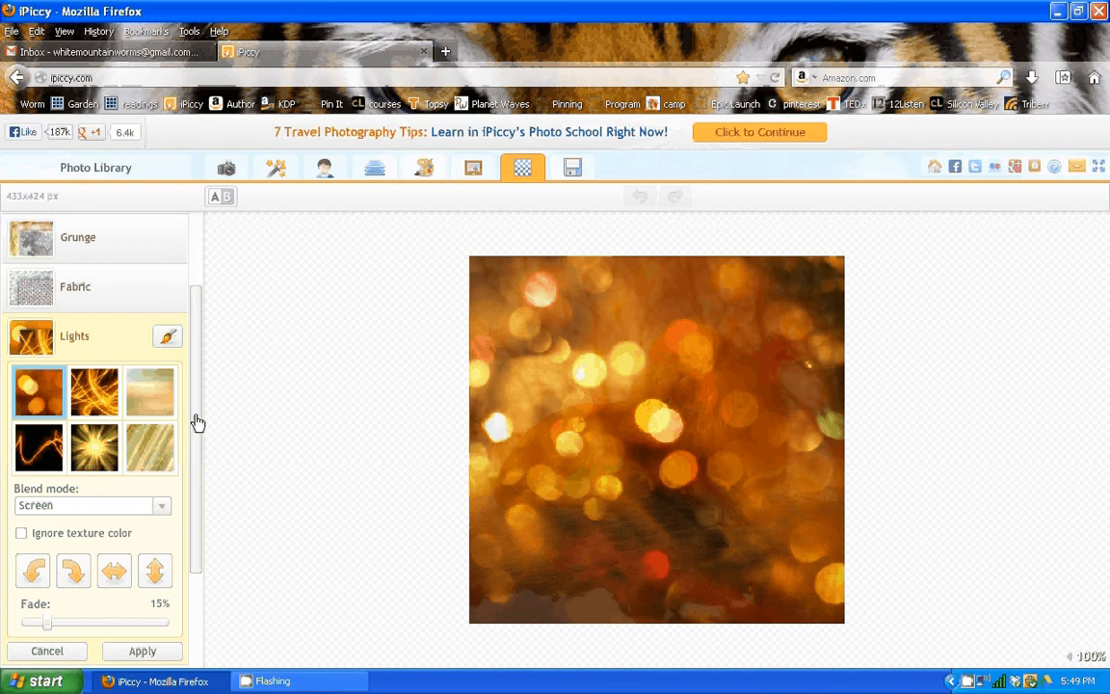
{"action": "left_click", "coordinate": [47, 651]}
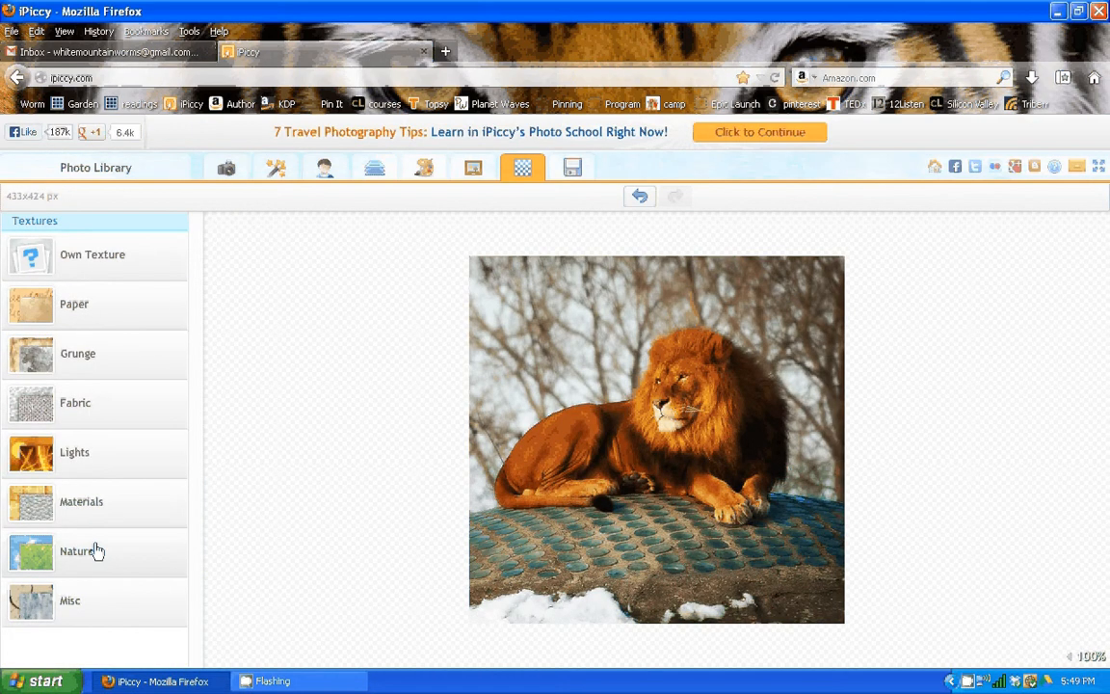
Step: Try the grass Nature texture on the lion photo, previewing blend modes such as Screen
{"action": "left_click", "coordinate": [96, 550]}
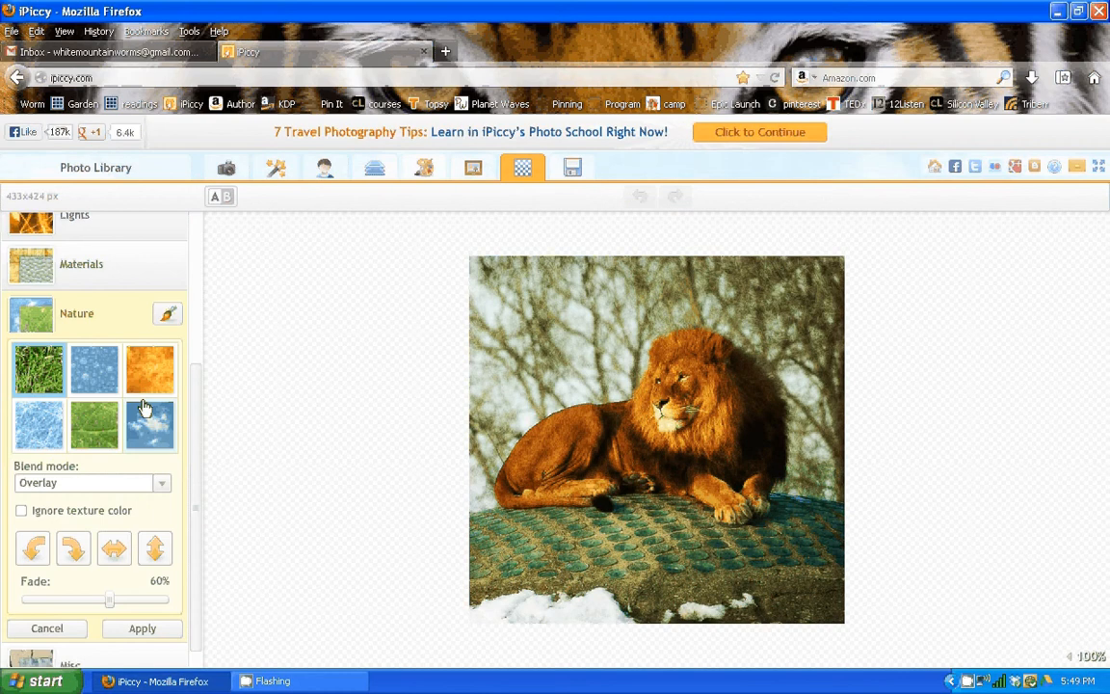
{"action": "left_click", "coordinate": [143, 407]}
{"action": "left_click", "coordinate": [144, 482]}
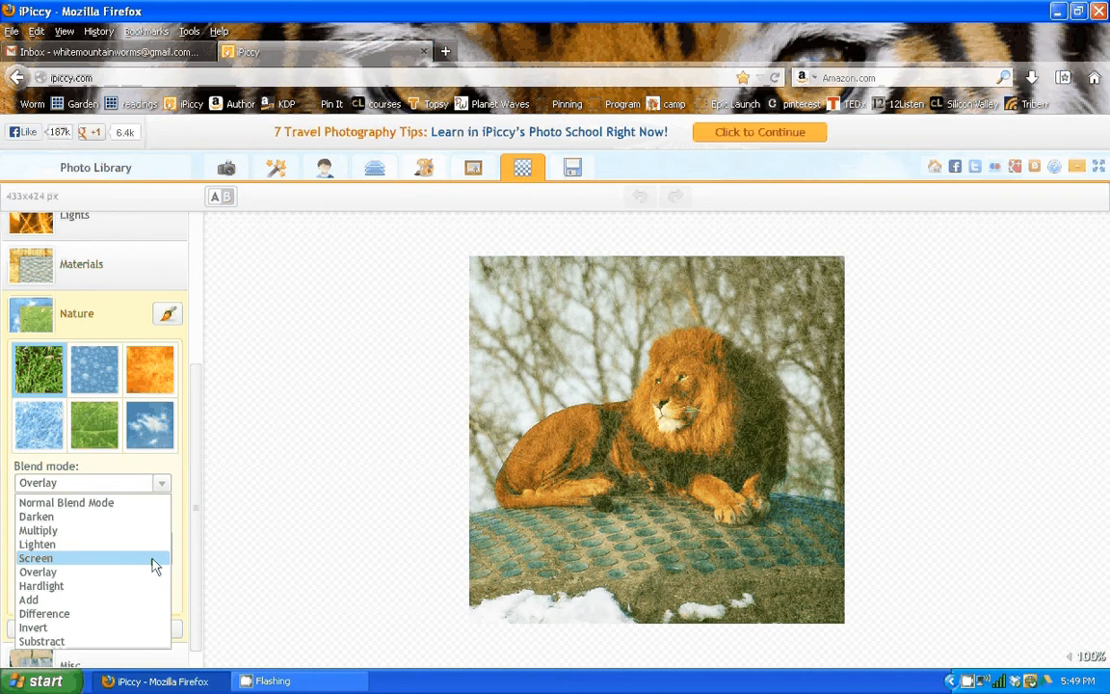
{"action": "left_click", "coordinate": [155, 572]}
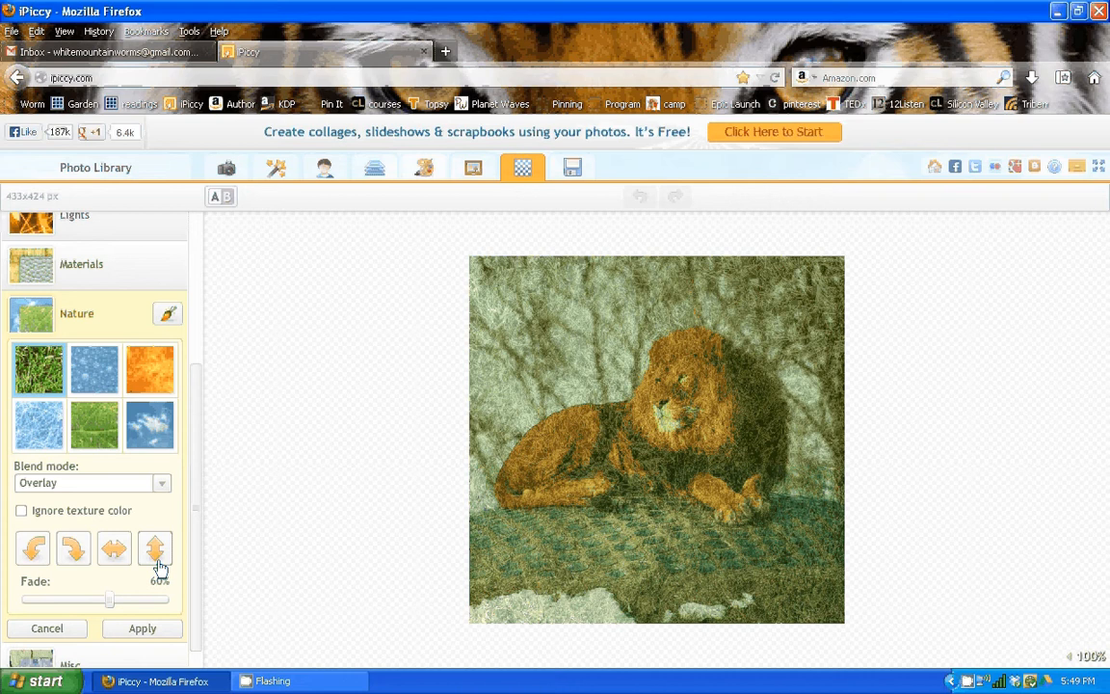
{"action": "left_click", "coordinate": [56, 628]}
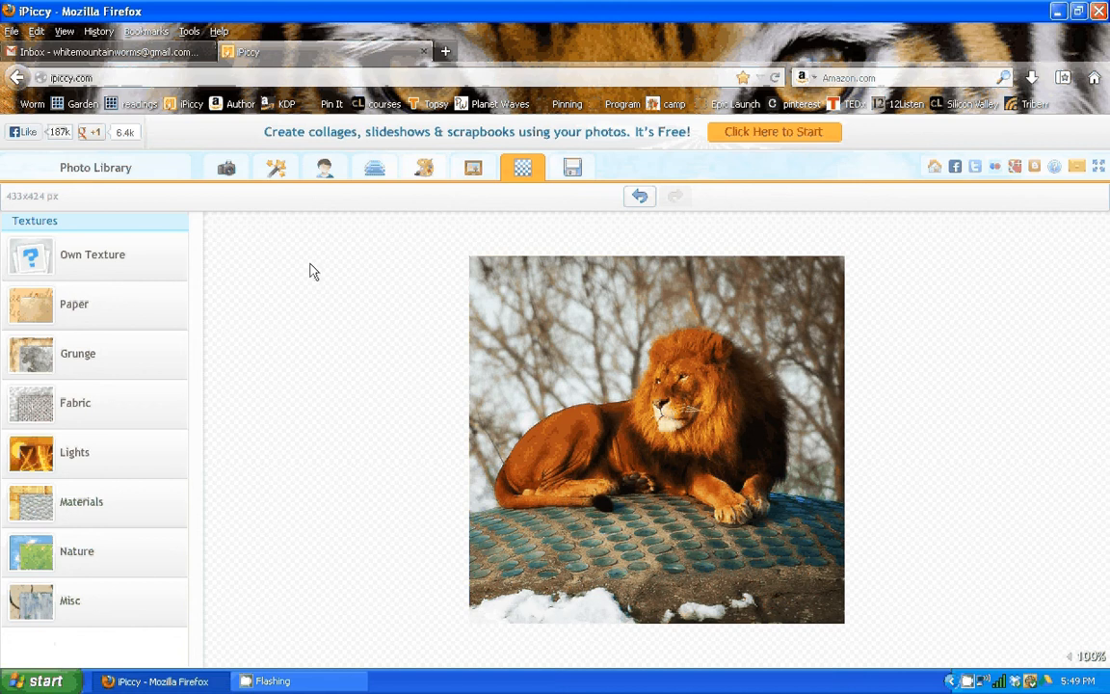
Step: Add the uploaded painting of the woman in red and the shield picture as layers over the lion photo
{"action": "left_click", "coordinate": [375, 170]}
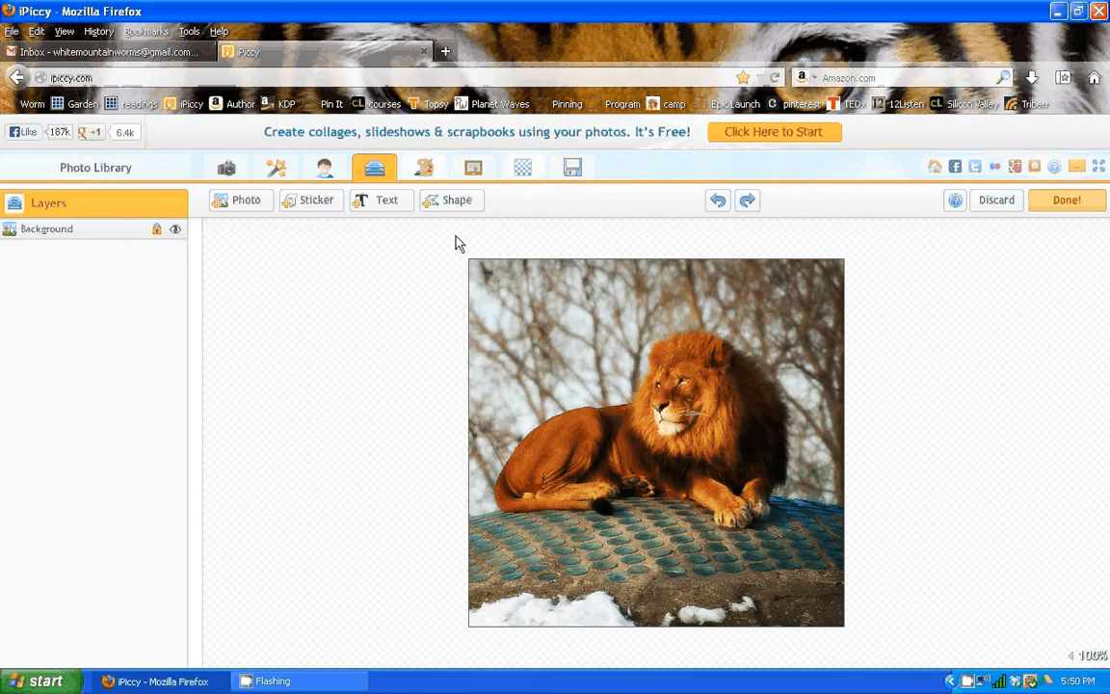
{"action": "left_click", "coordinate": [246, 202]}
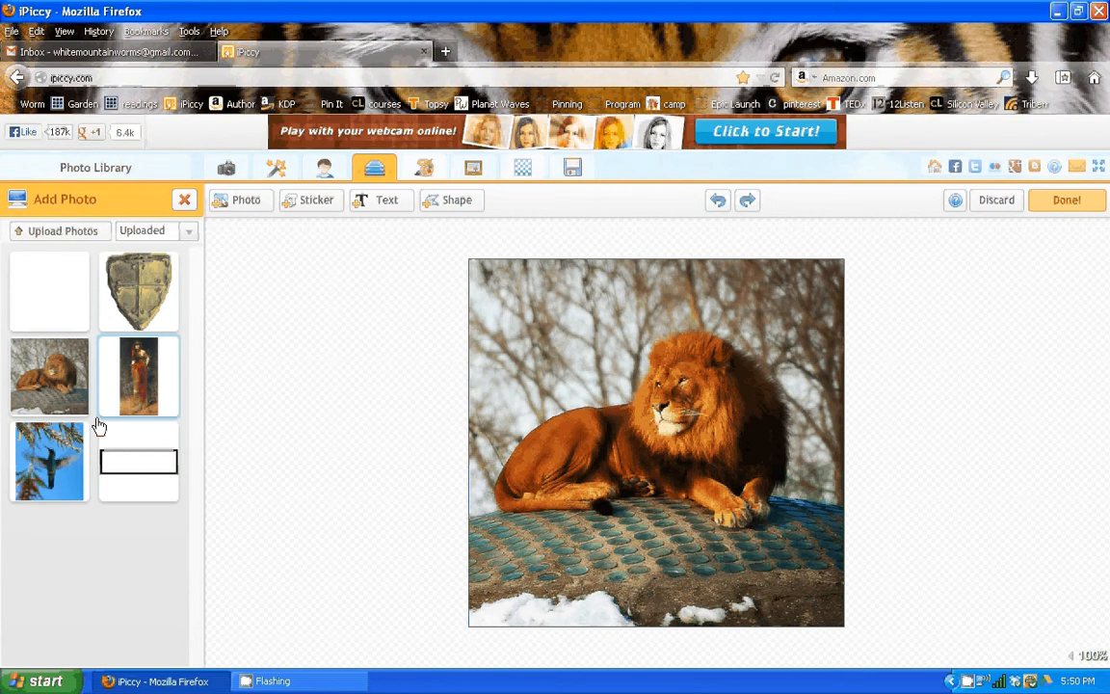
{"action": "left_click_drag", "start_coordinate": [135, 380], "coordinate": [543, 362]}
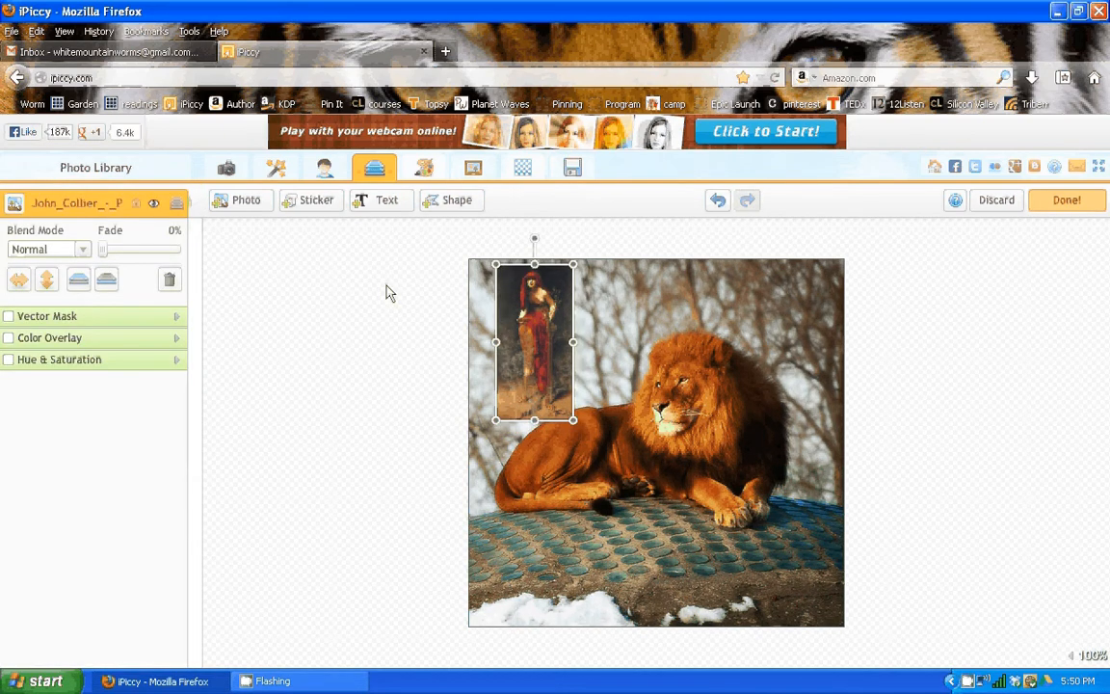
{"action": "left_click", "coordinate": [389, 293]}
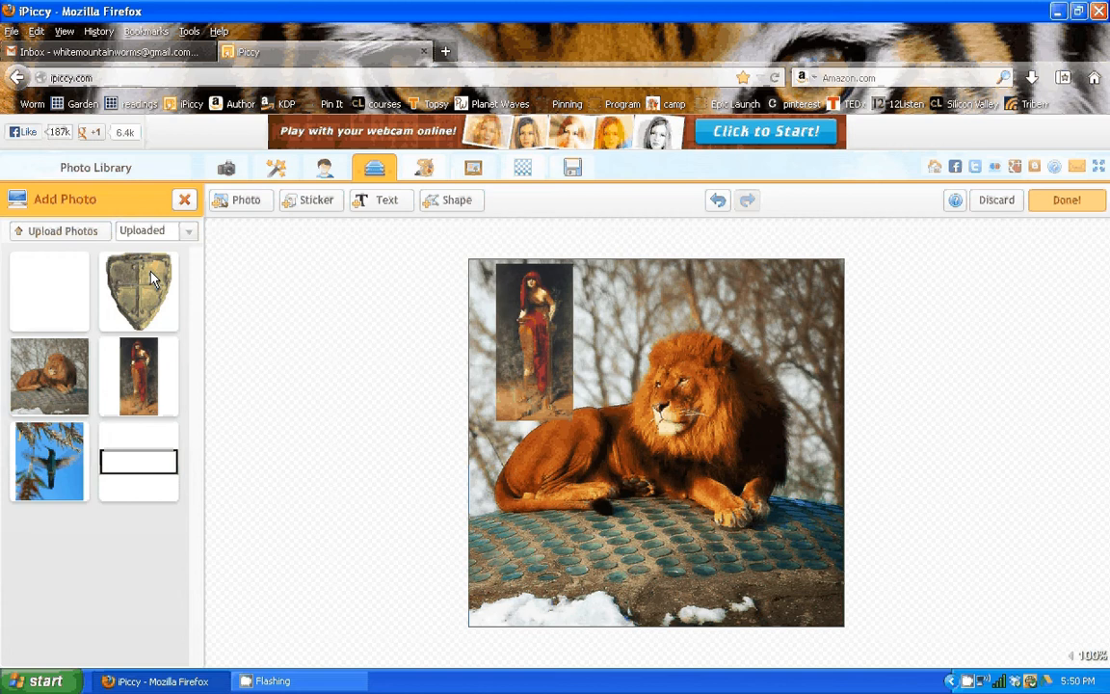
{"action": "left_click_drag", "start_coordinate": [151, 278], "coordinate": [473, 440]}
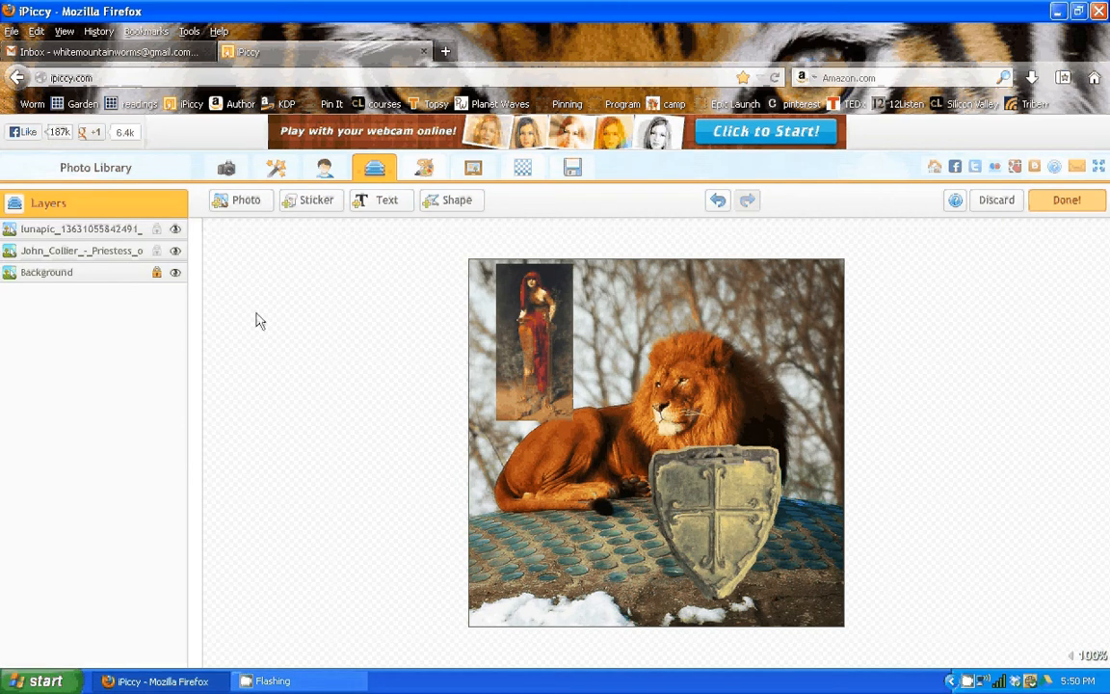
Step: Check which entries in the layer list belong to the painting and the shield
{"action": "left_click", "coordinate": [92, 260]}
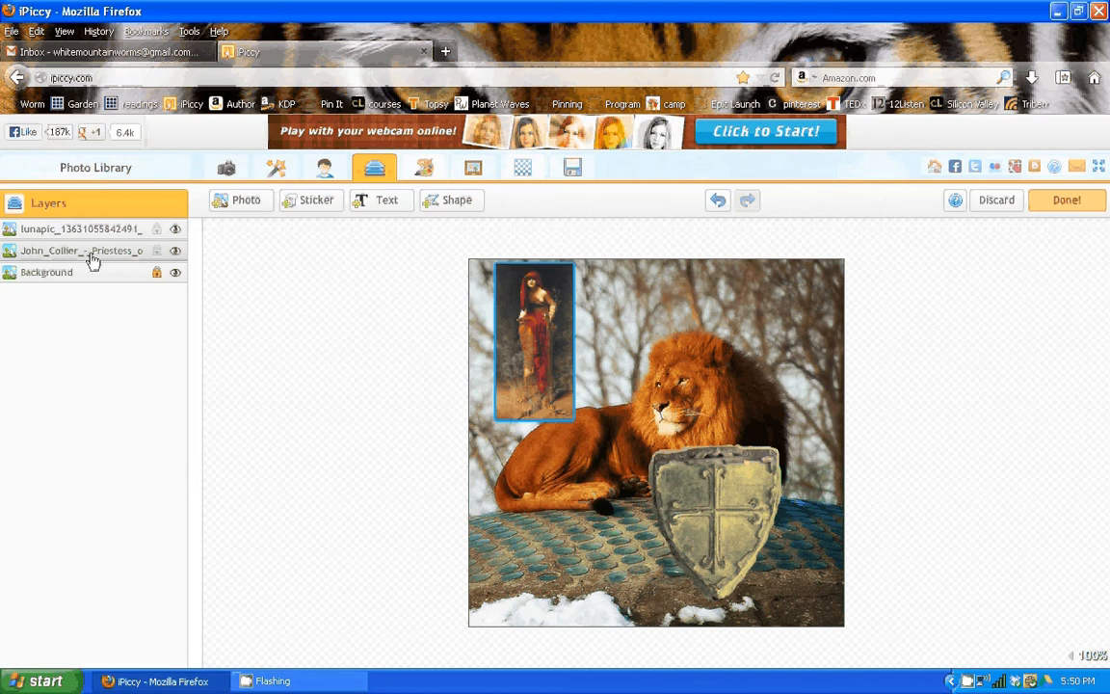
{"action": "left_click", "coordinate": [93, 237]}
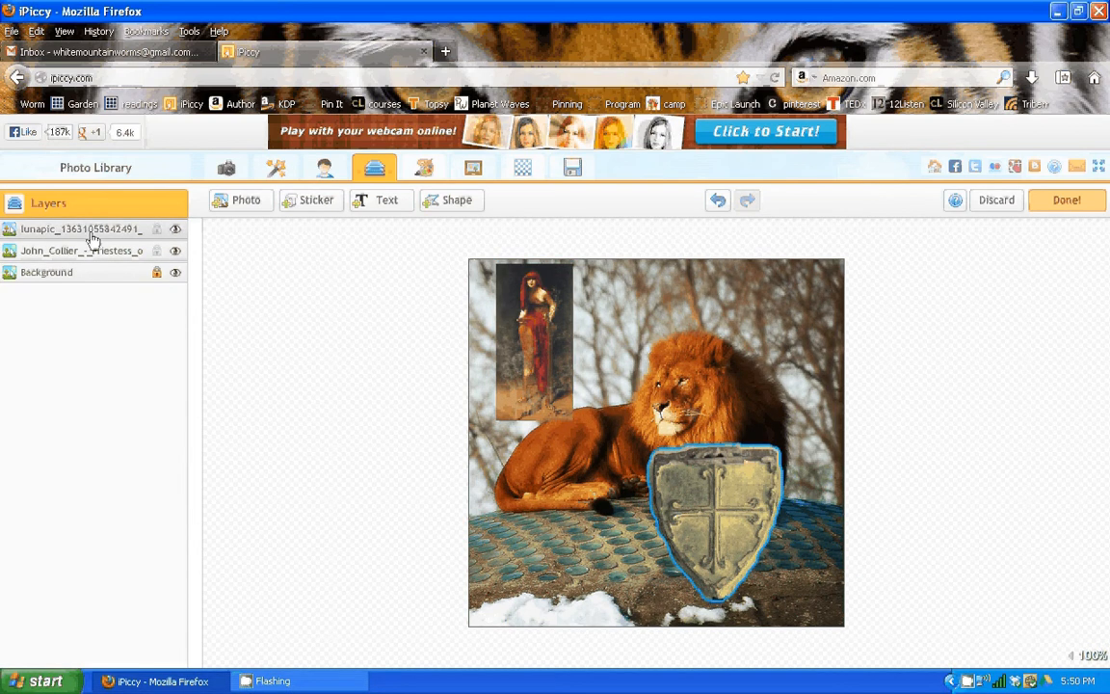
{"action": "left_click", "coordinate": [122, 313]}
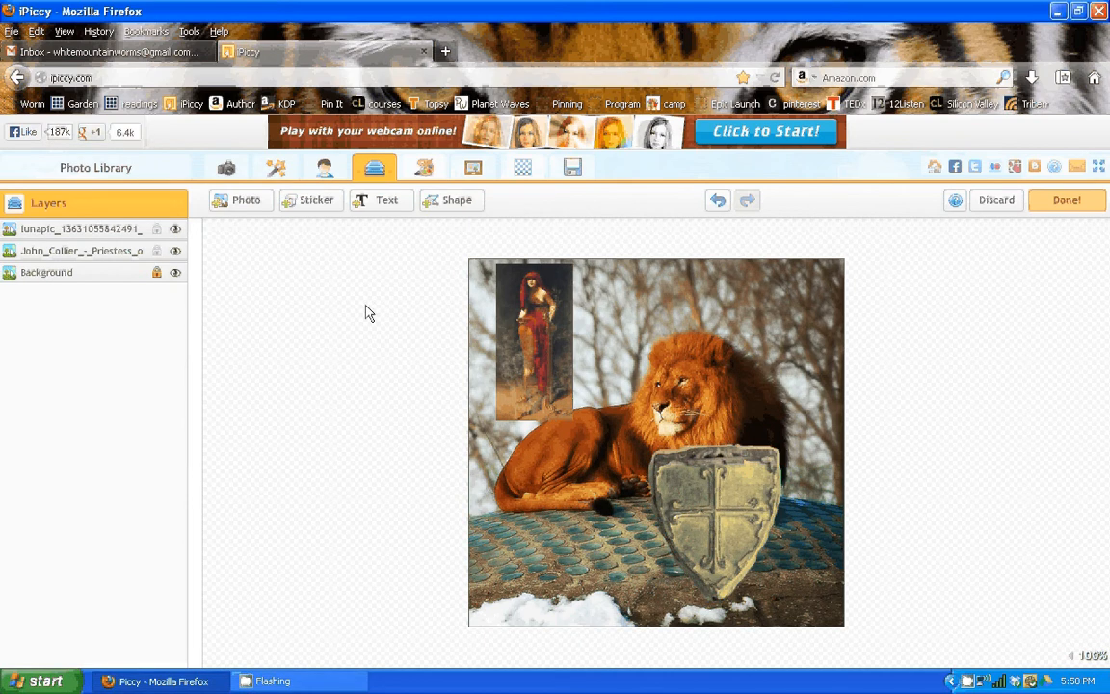
Step: Try fading the painting layer to 100% and restore its fade to 0%
{"action": "left_click", "coordinate": [527, 328]}
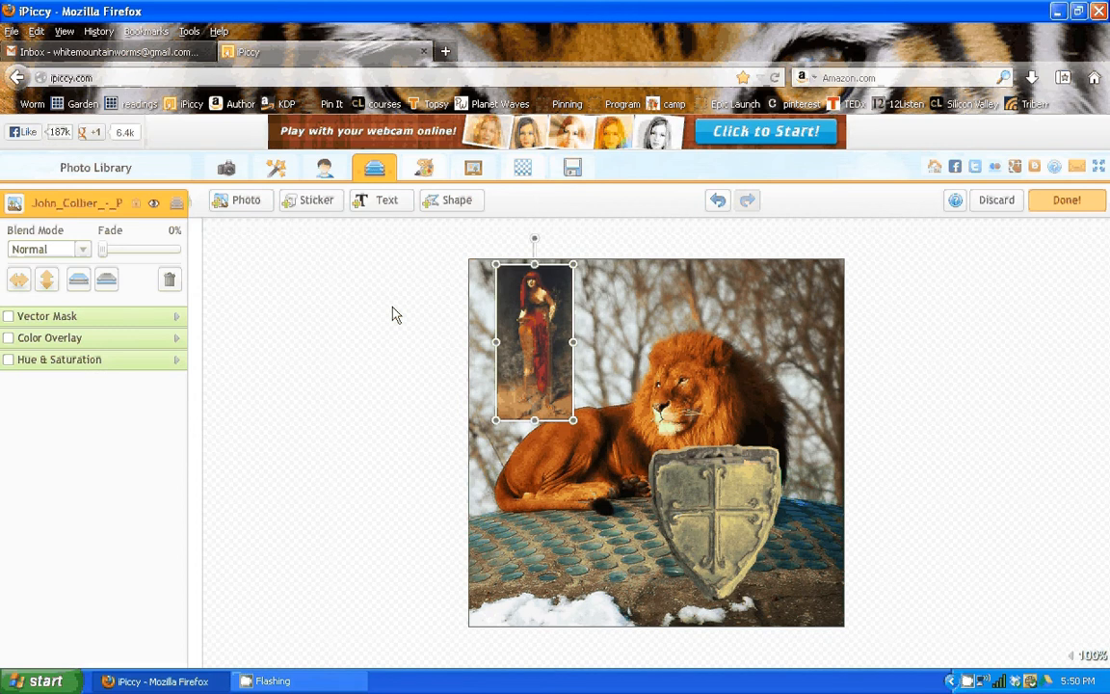
{"action": "left_click_drag", "start_coordinate": [101, 250], "coordinate": [176, 250]}
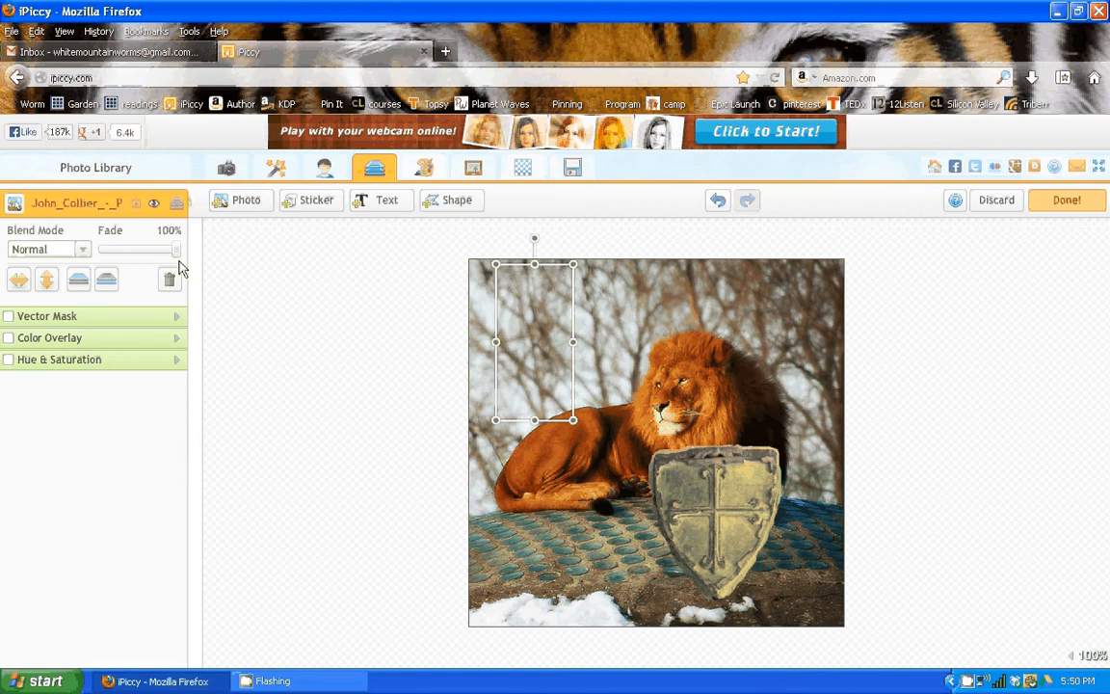
{"action": "left_click_drag", "start_coordinate": [177, 251], "coordinate": [73, 250]}
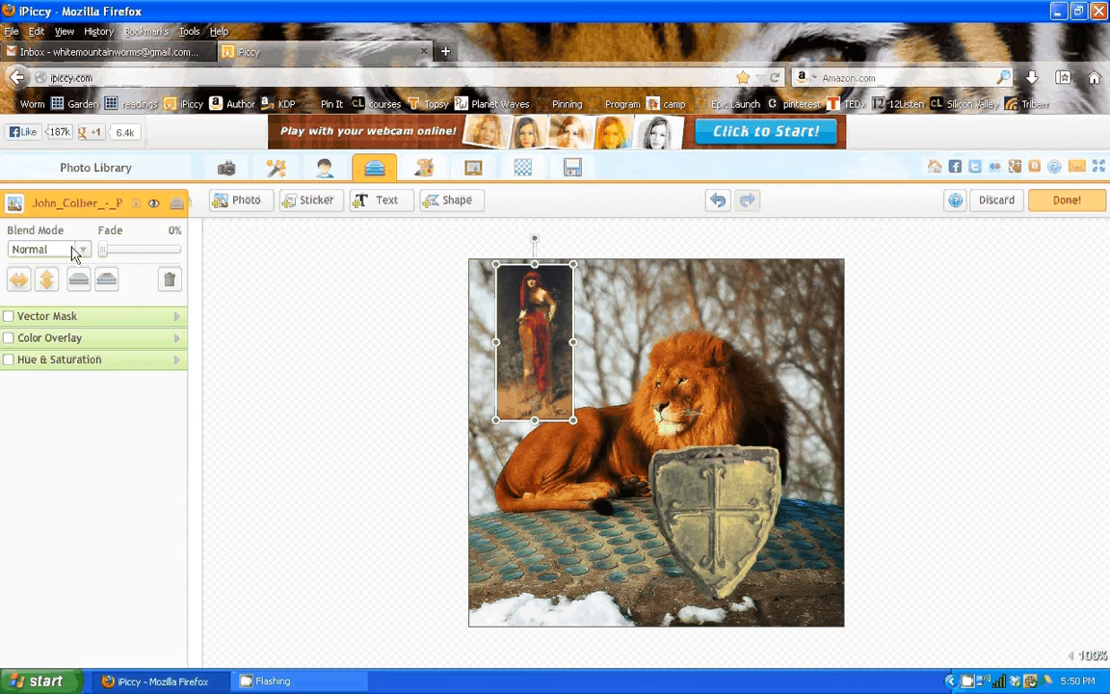
Step: Preview blend modes such as Add, Hardlight and Difference on the painting layer, keeping Normal
{"action": "left_click", "coordinate": [74, 249]}
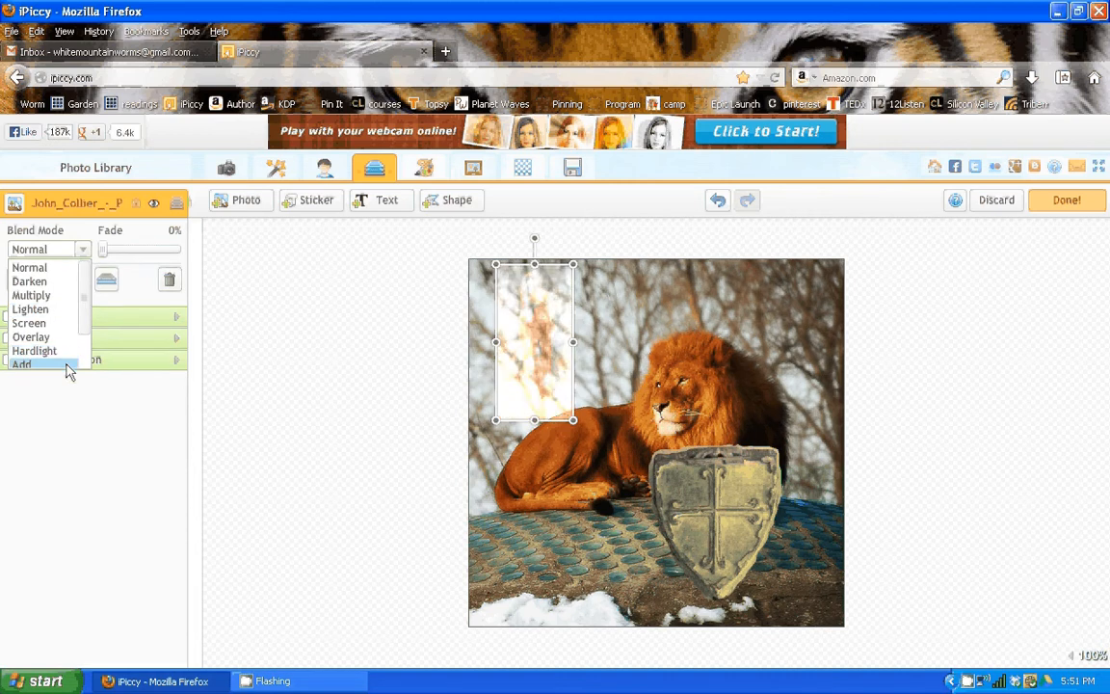
{"action": "scroll", "coordinate": [88, 332], "scroll_direction": "down", "scroll_amount": 1}
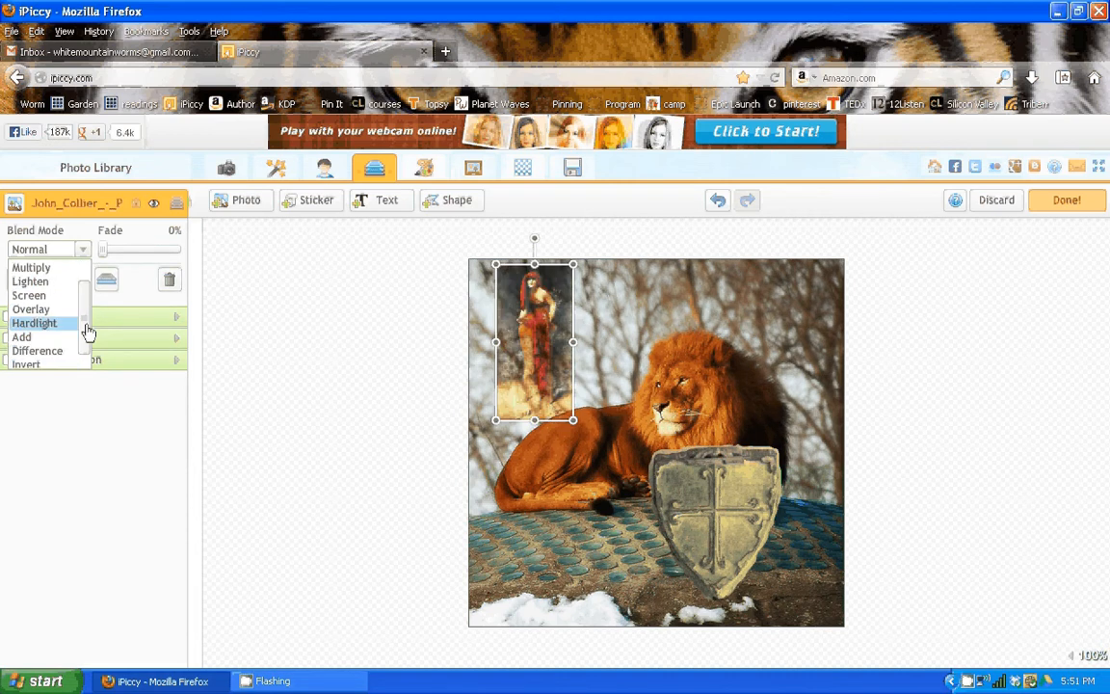
{"action": "scroll", "coordinate": [77, 339], "scroll_direction": "down", "scroll_amount": 1}
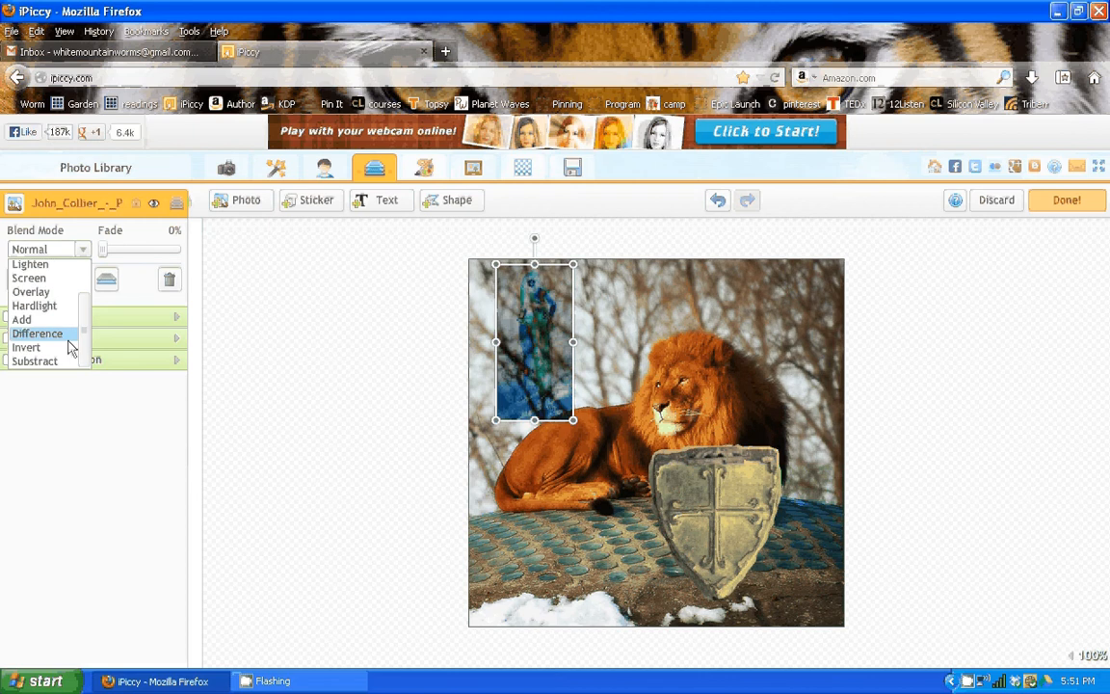
{"action": "left_click_drag", "start_coordinate": [84, 335], "coordinate": [86, 296]}
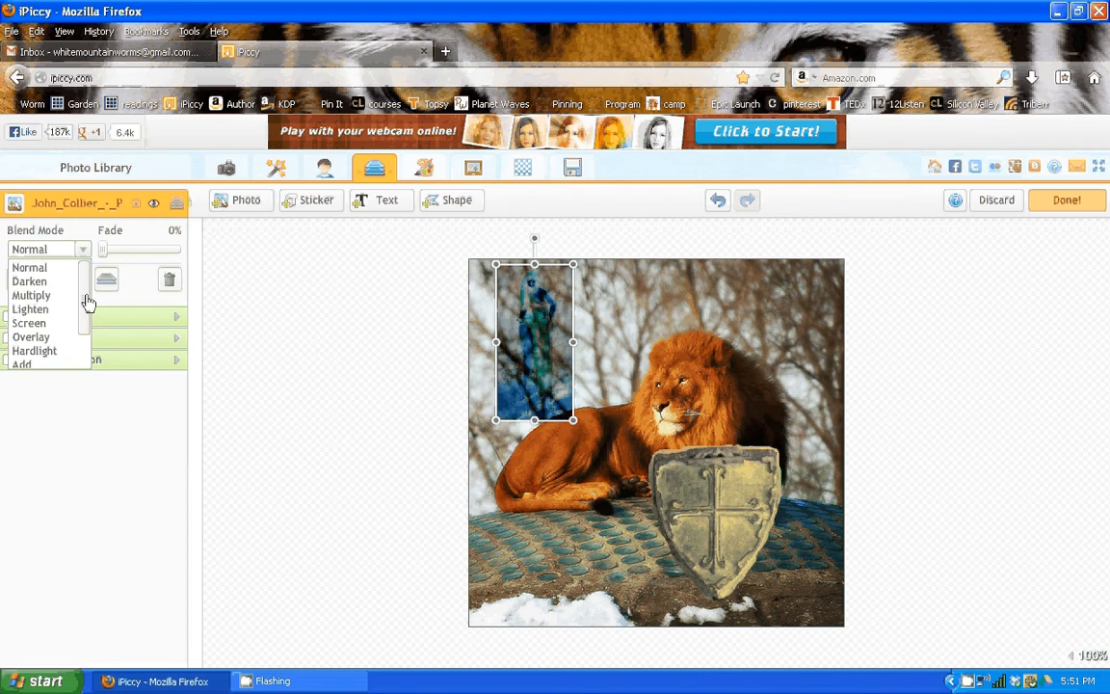
{"action": "left_click", "coordinate": [59, 270]}
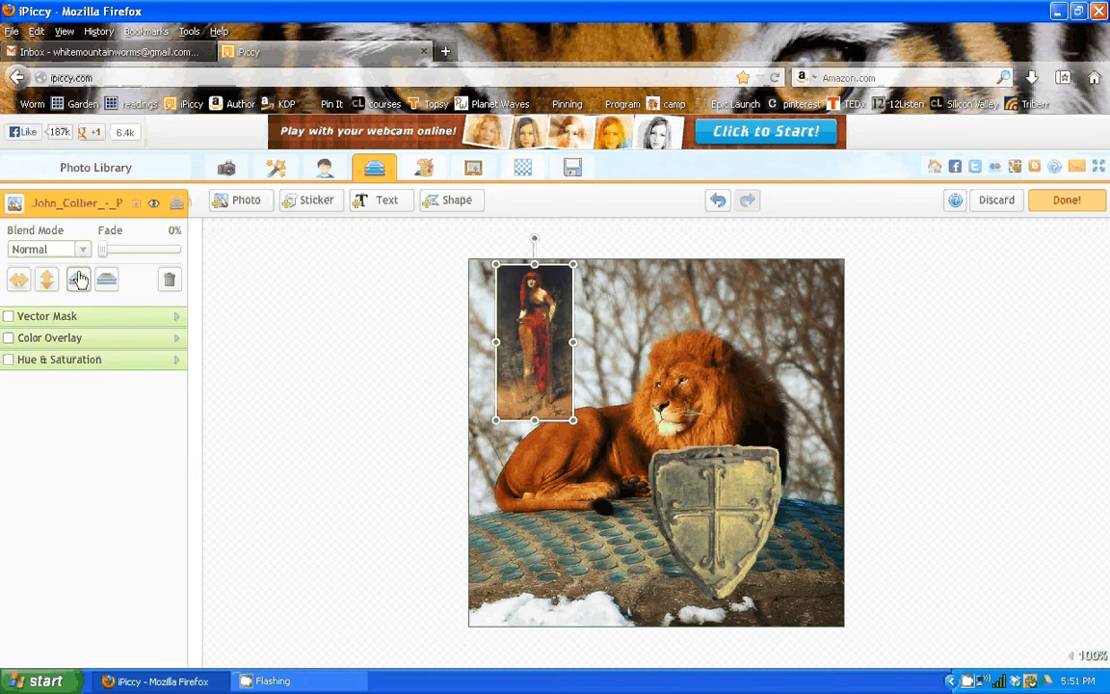
Step: Test the shield's stacking order behind and in front of the painting, and reposition the shield over the lion's front legs
{"action": "left_click_drag", "start_coordinate": [740, 512], "coordinate": [609, 408]}
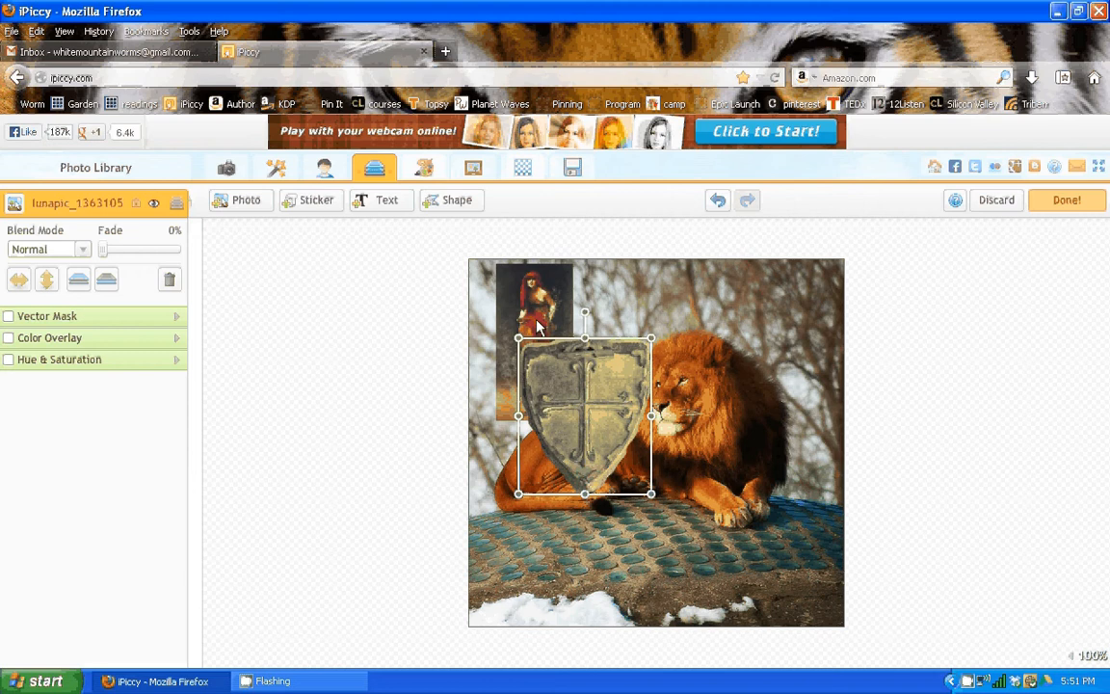
{"action": "left_click", "coordinate": [107, 281]}
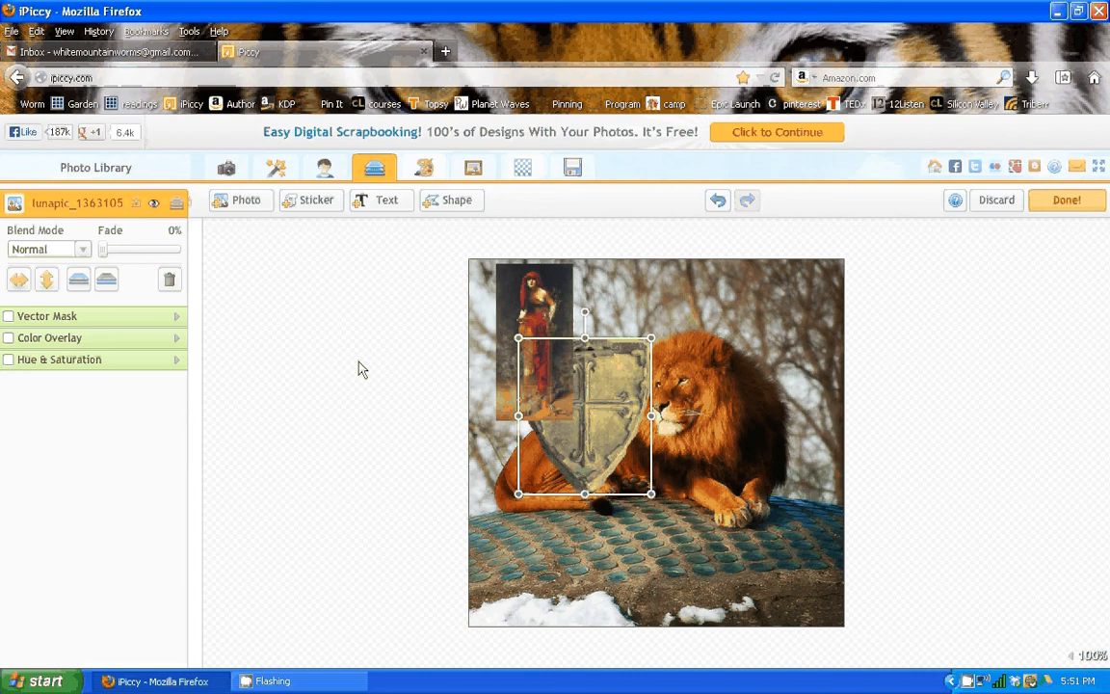
{"action": "left_click", "coordinate": [107, 280]}
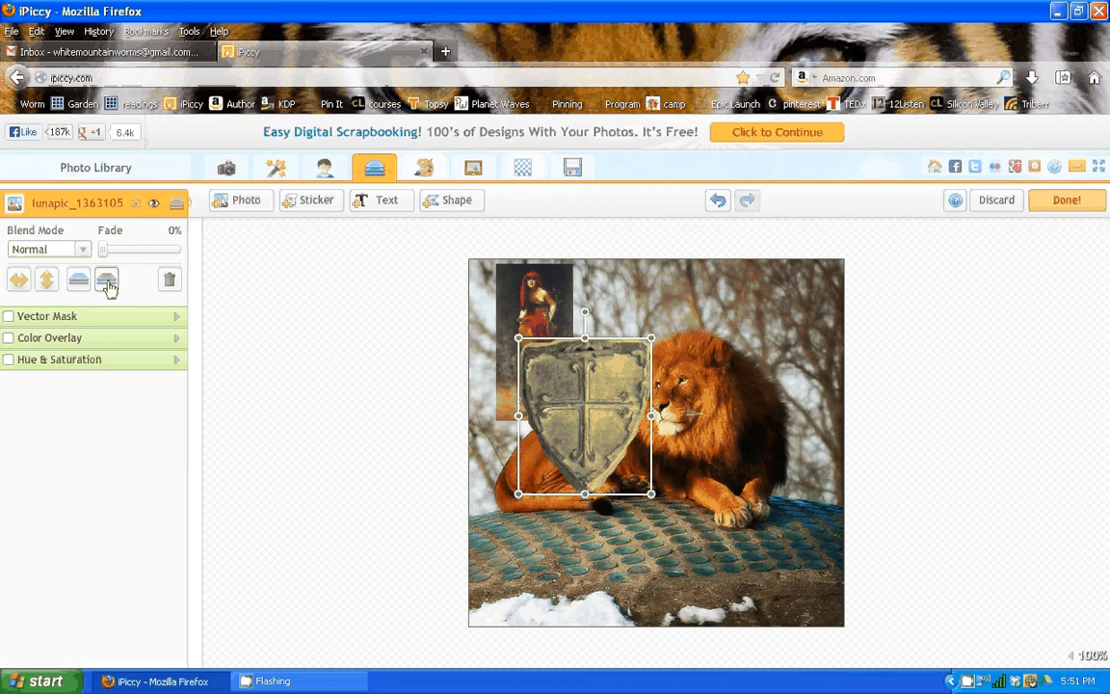
{"action": "left_click", "coordinate": [107, 281]}
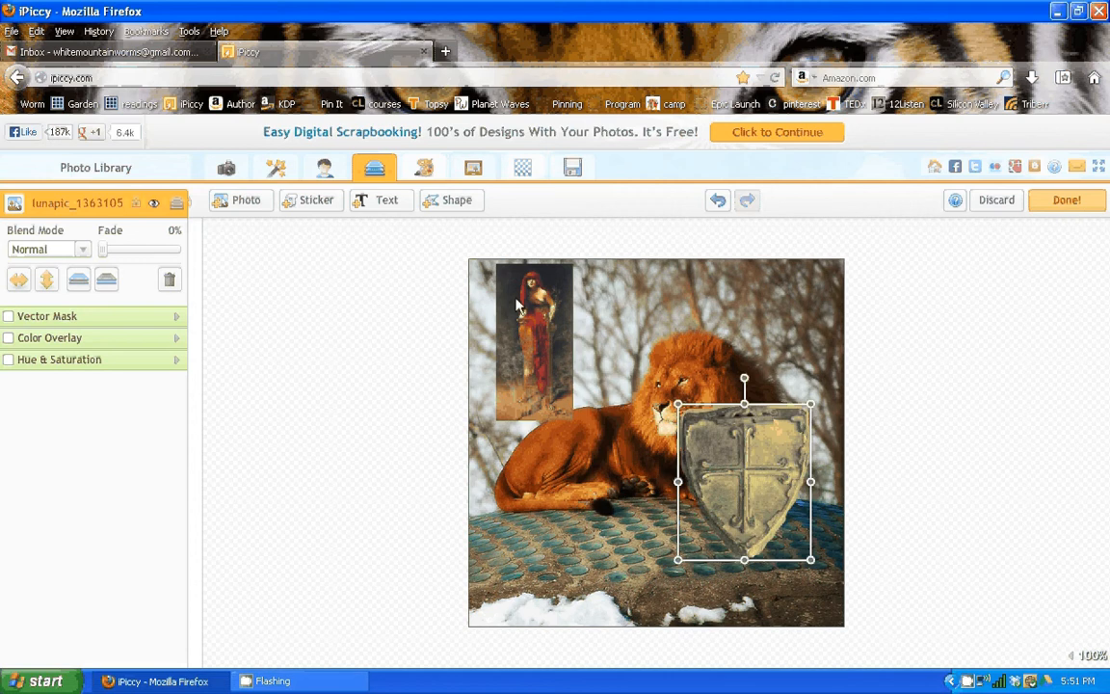
Step: Apply a pink FF3FD2 Color Overlay to the painting layer
{"action": "left_click", "coordinate": [518, 305]}
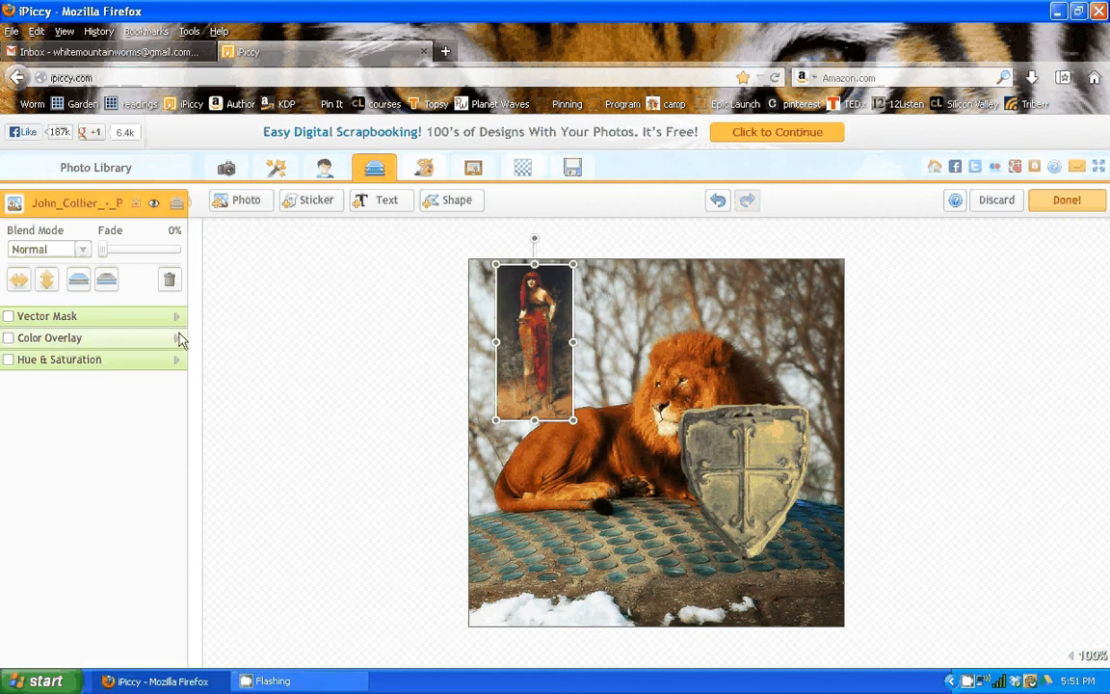
{"action": "left_click", "coordinate": [178, 338]}
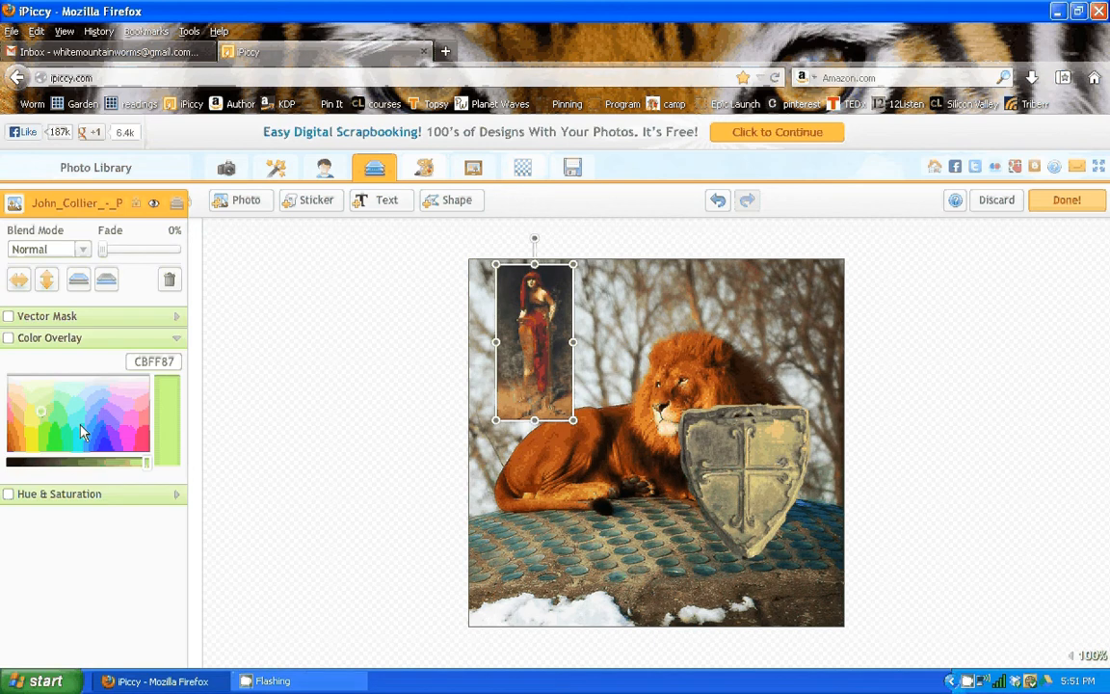
{"action": "left_click", "coordinate": [66, 430]}
{"action": "mouse_move", "coordinate": [67, 433]}
{"action": "left_mouse_down"}
{"action": "mouse_move", "coordinate": [110, 411]}
{"action": "mouse_move", "coordinate": [133, 438]}
{"action": "left_mouse_up"}
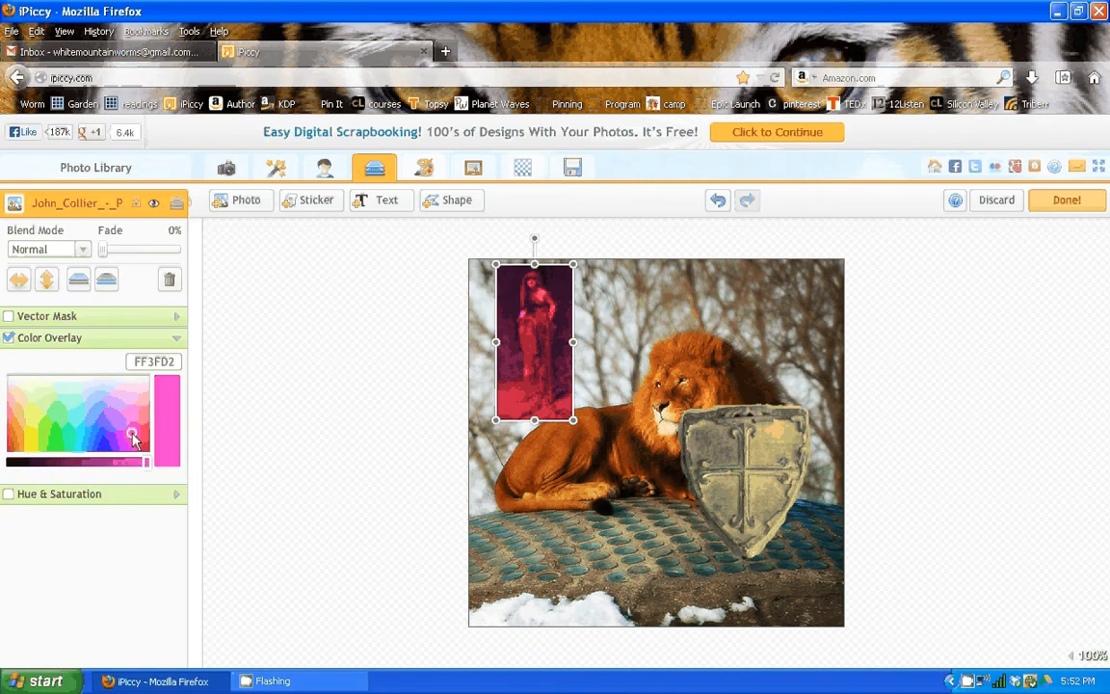
Step: Remove the painting's Color Overlay and try a Hue & Saturation hue shift of -18%, leaving that adjustment disabled
{"action": "left_click", "coordinate": [176, 337]}
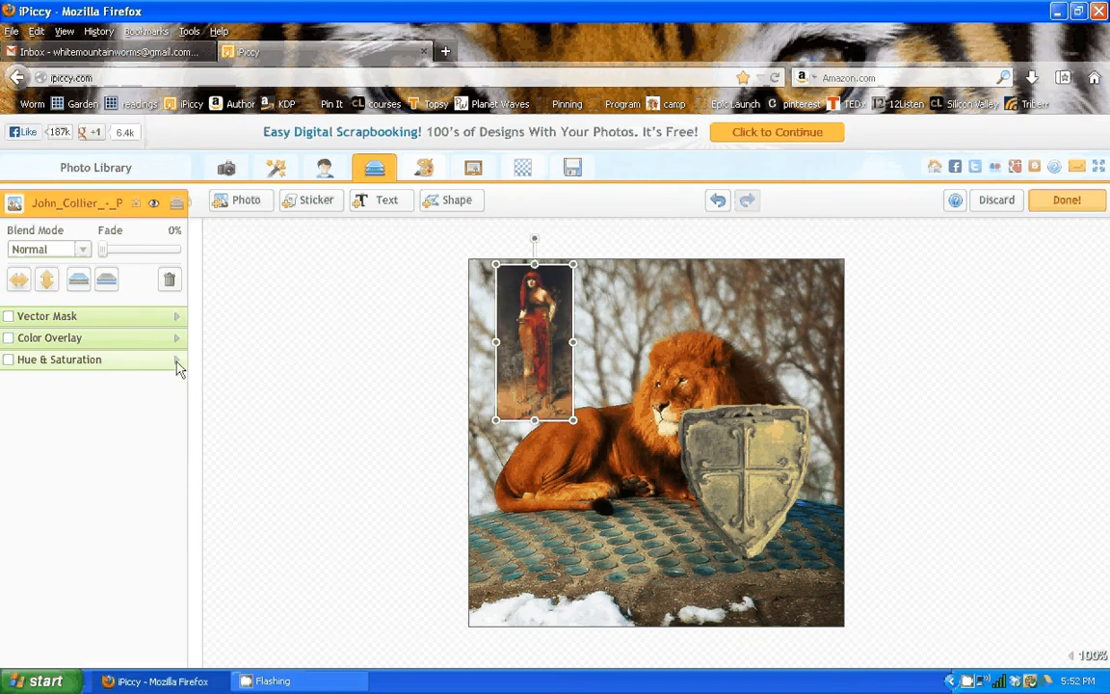
{"action": "left_click", "coordinate": [176, 361]}
{"action": "left_click_drag", "start_coordinate": [95, 399], "coordinate": [85, 402]}
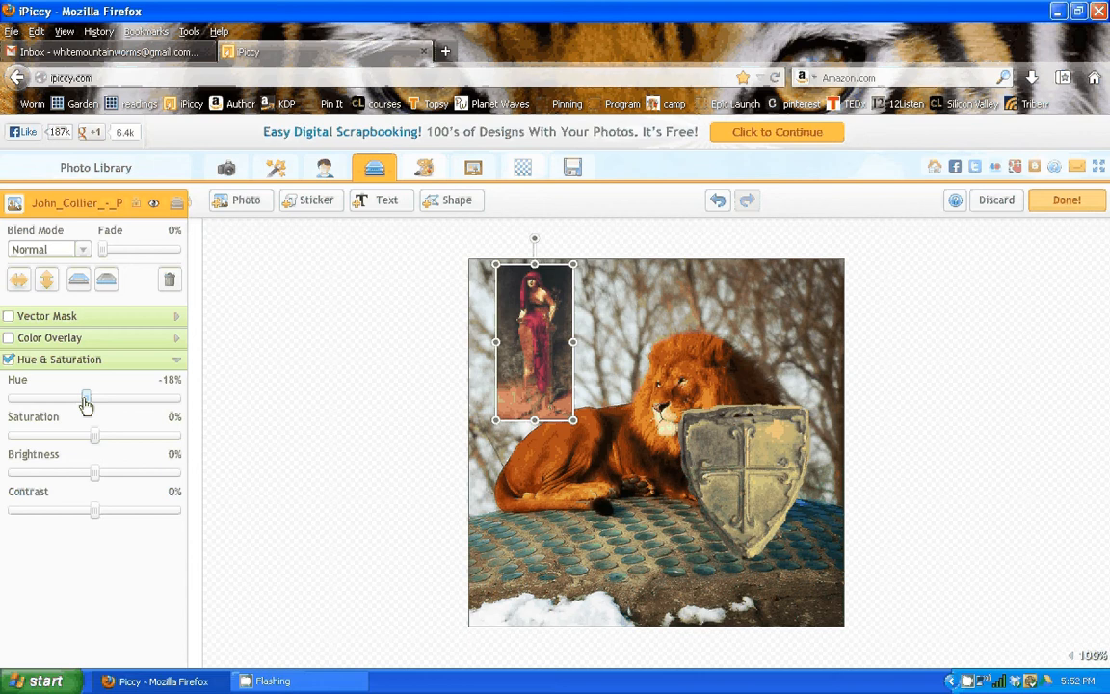
{"action": "left_click_drag", "start_coordinate": [85, 403], "coordinate": [93, 401]}
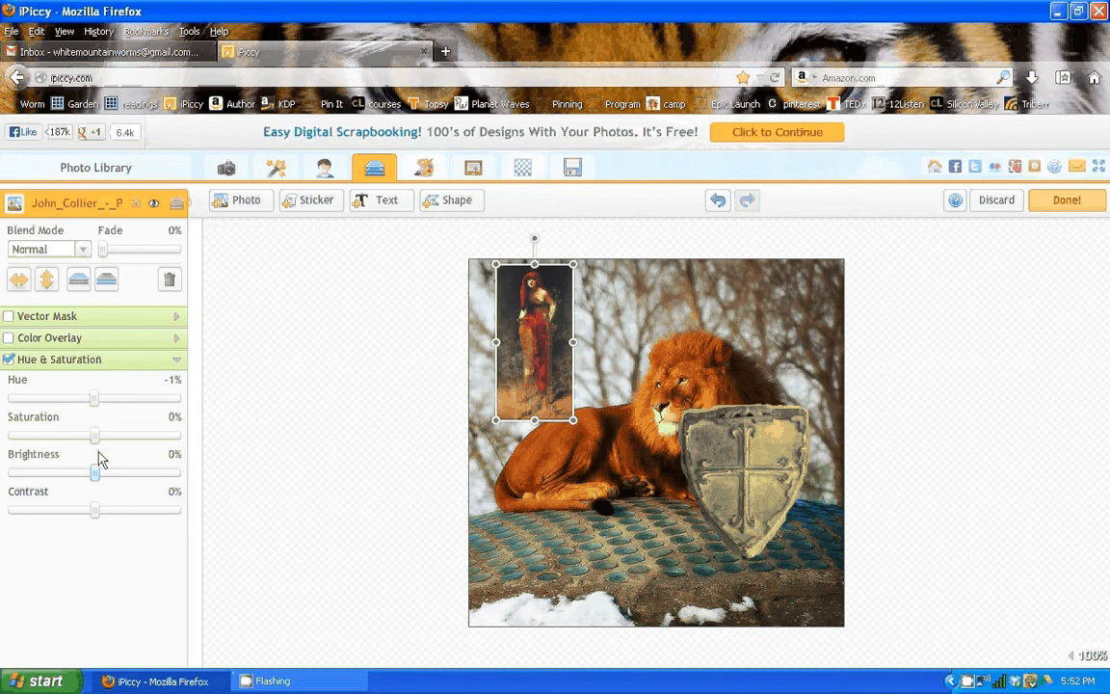
{"action": "left_click", "coordinate": [181, 365]}
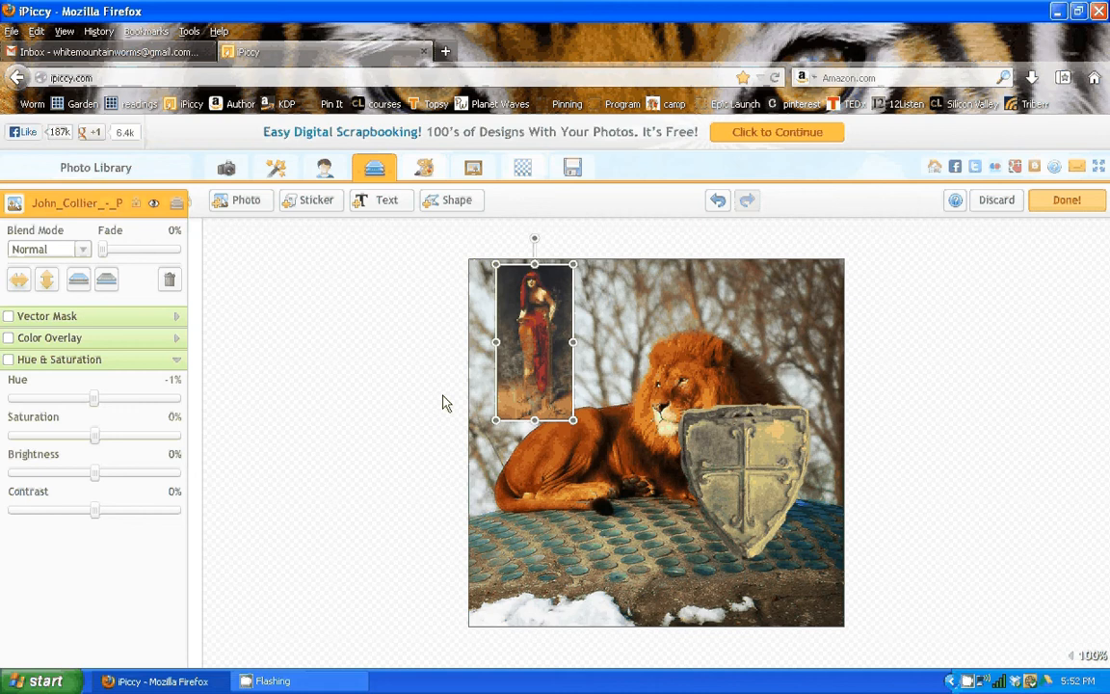
Step: Try a Star vector mask on the painting, cancel it and deselect the layer
{"action": "left_click", "coordinate": [176, 316]}
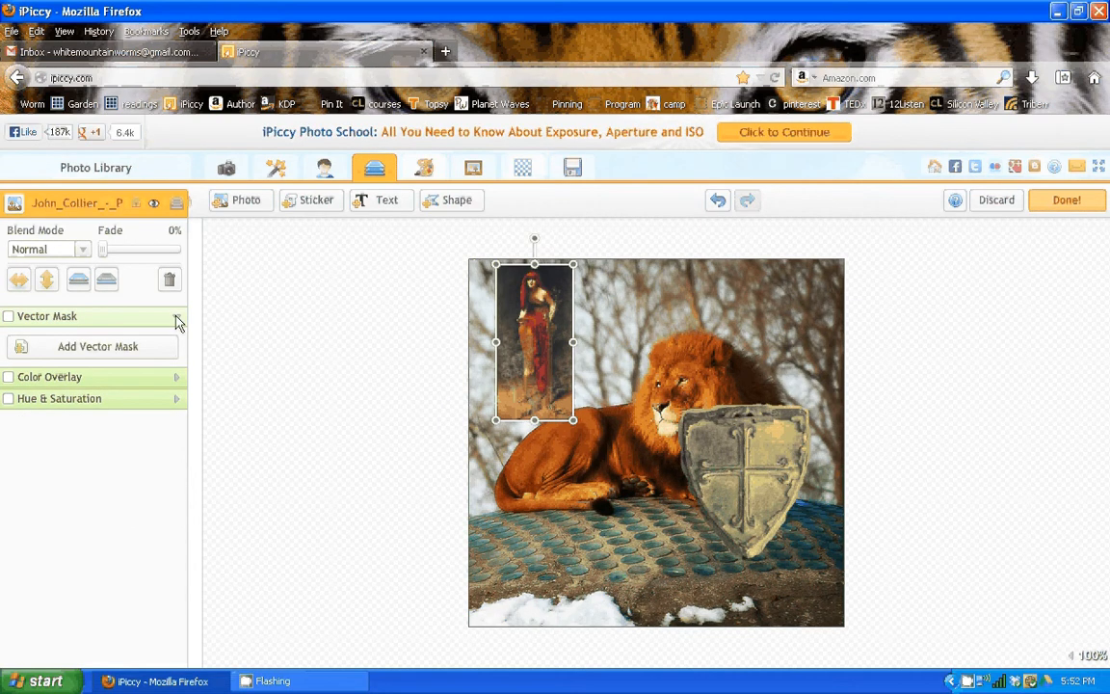
{"action": "left_click", "coordinate": [143, 348]}
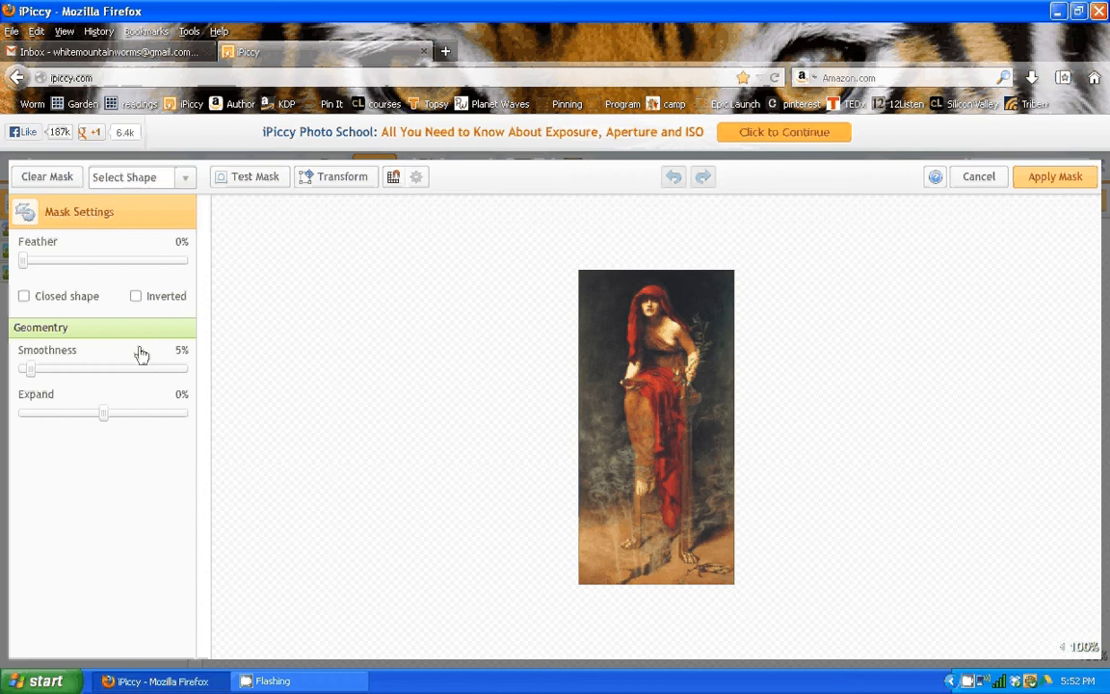
{"action": "left_click", "coordinate": [186, 177]}
{"action": "left_click", "coordinate": [164, 240]}
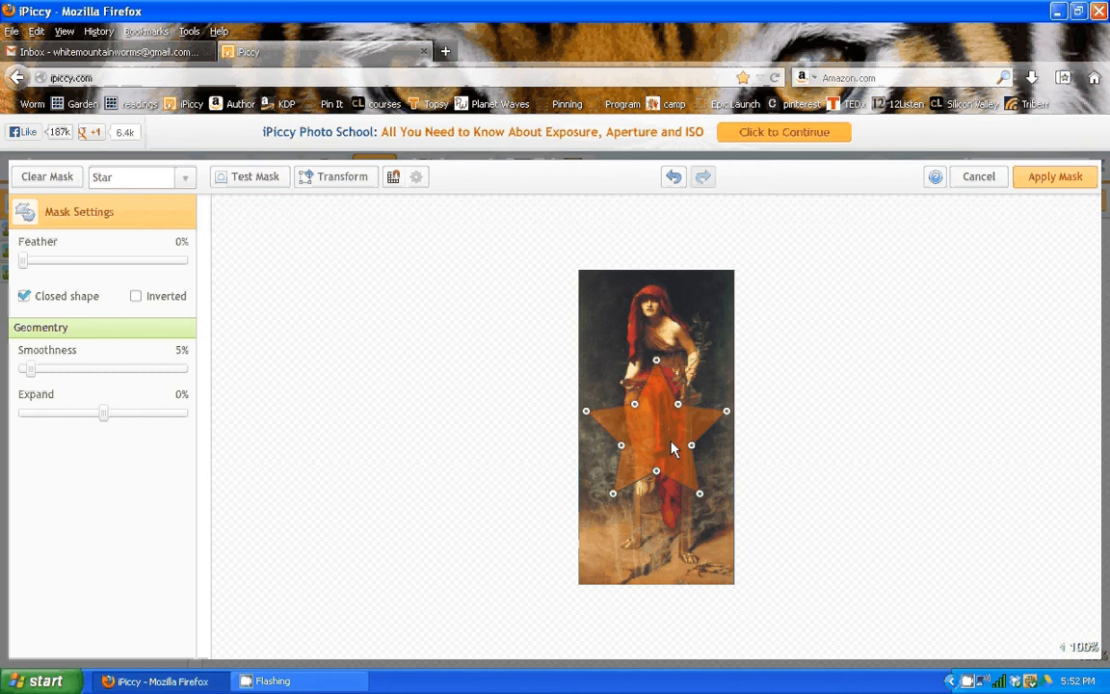
{"action": "left_click", "coordinate": [982, 180]}
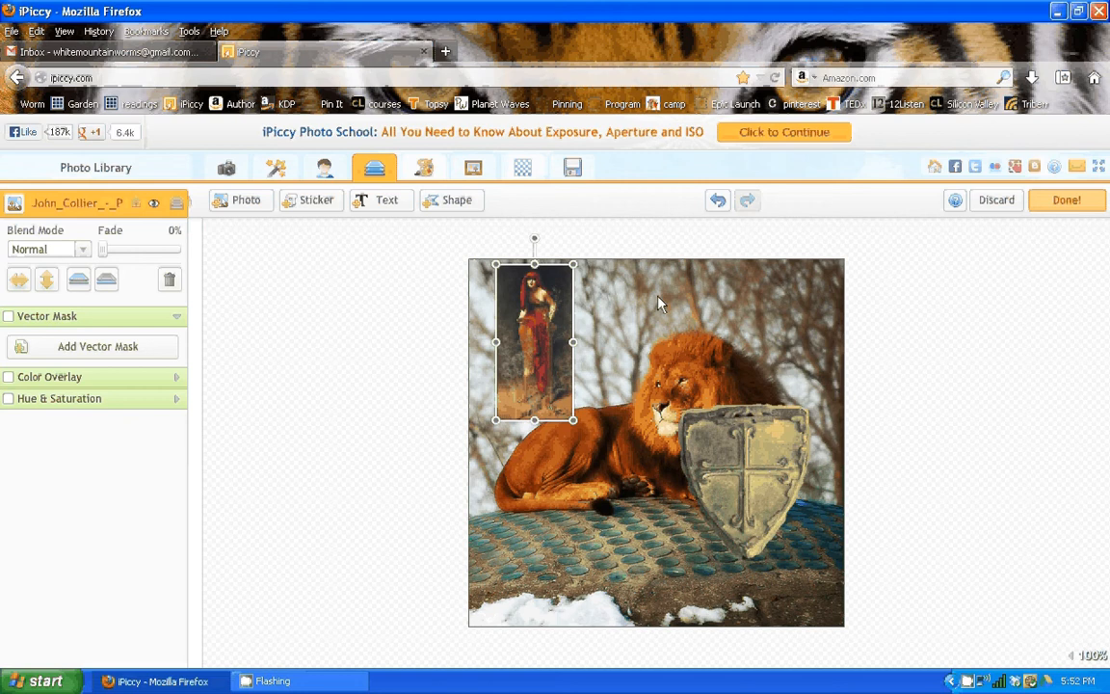
{"action": "left_click", "coordinate": [296, 335]}
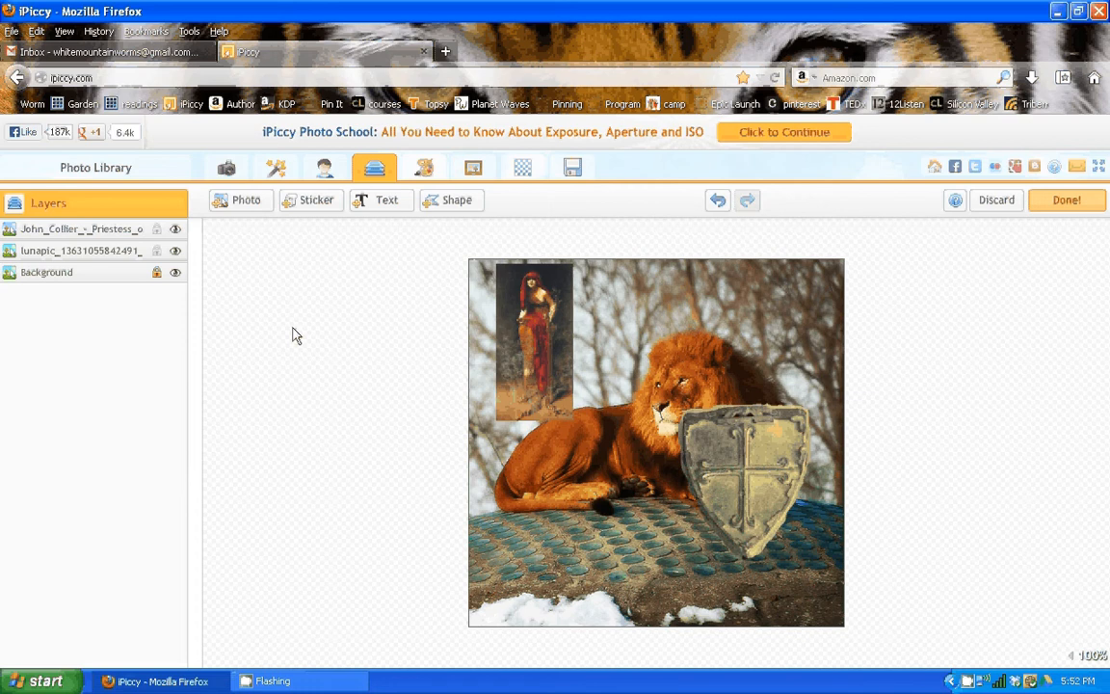
Step: Rotate the shield clockwise to a diagonal tilt, shrink it and place it just above the lion's front paws
{"action": "left_click", "coordinate": [734, 463]}
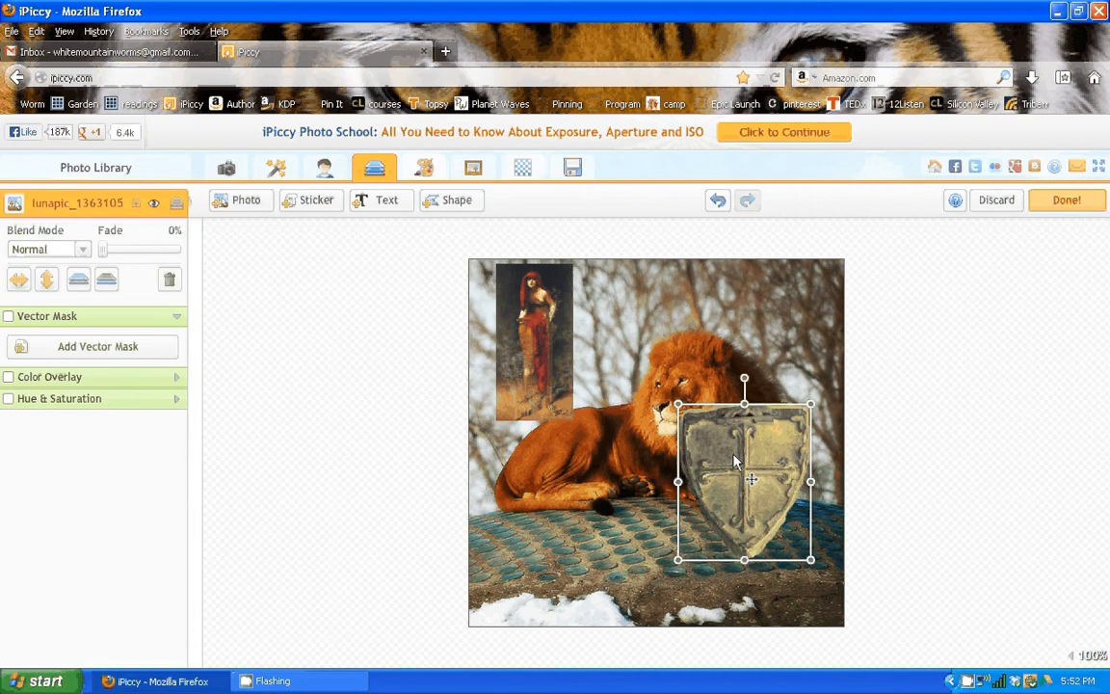
{"action": "left_click_drag", "start_coordinate": [744, 377], "coordinate": [796, 419]}
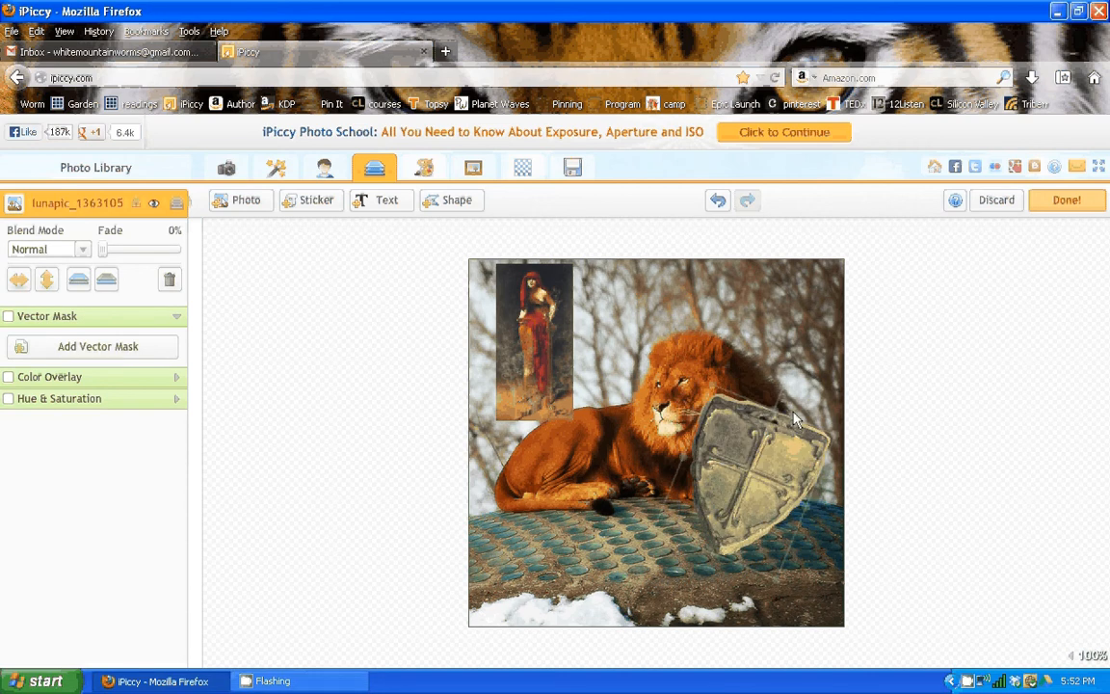
{"action": "left_click_drag", "start_coordinate": [794, 419], "coordinate": [756, 506]}
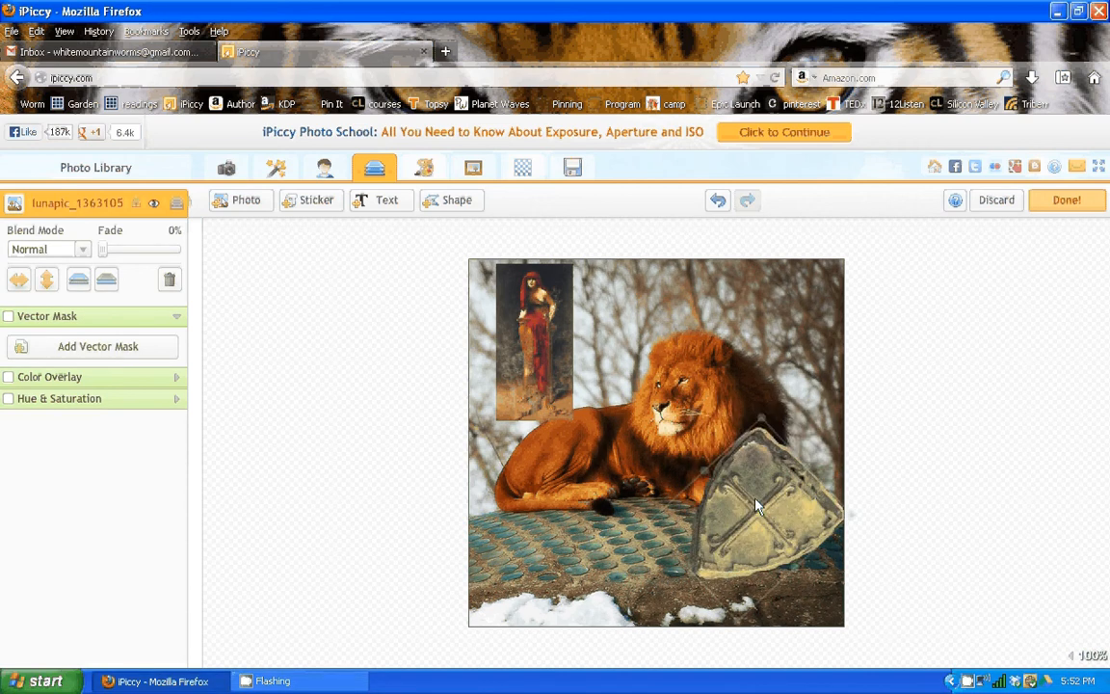
{"action": "left_click_drag", "start_coordinate": [738, 620], "coordinate": [735, 556]}
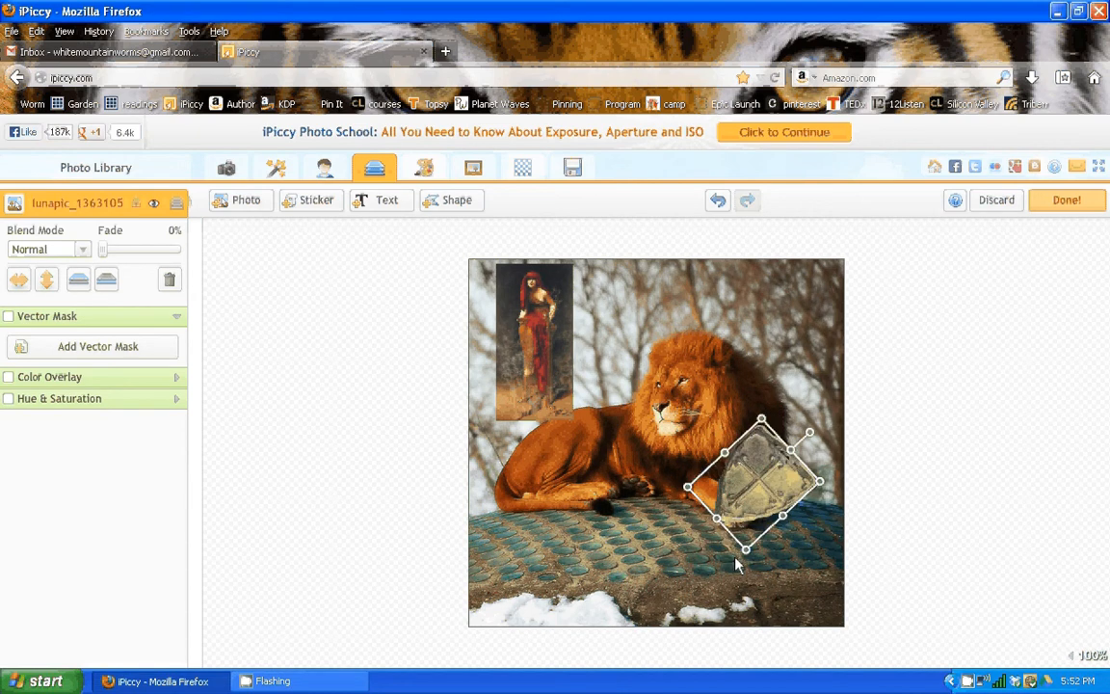
{"action": "left_click_drag", "start_coordinate": [737, 566], "coordinate": [746, 491]}
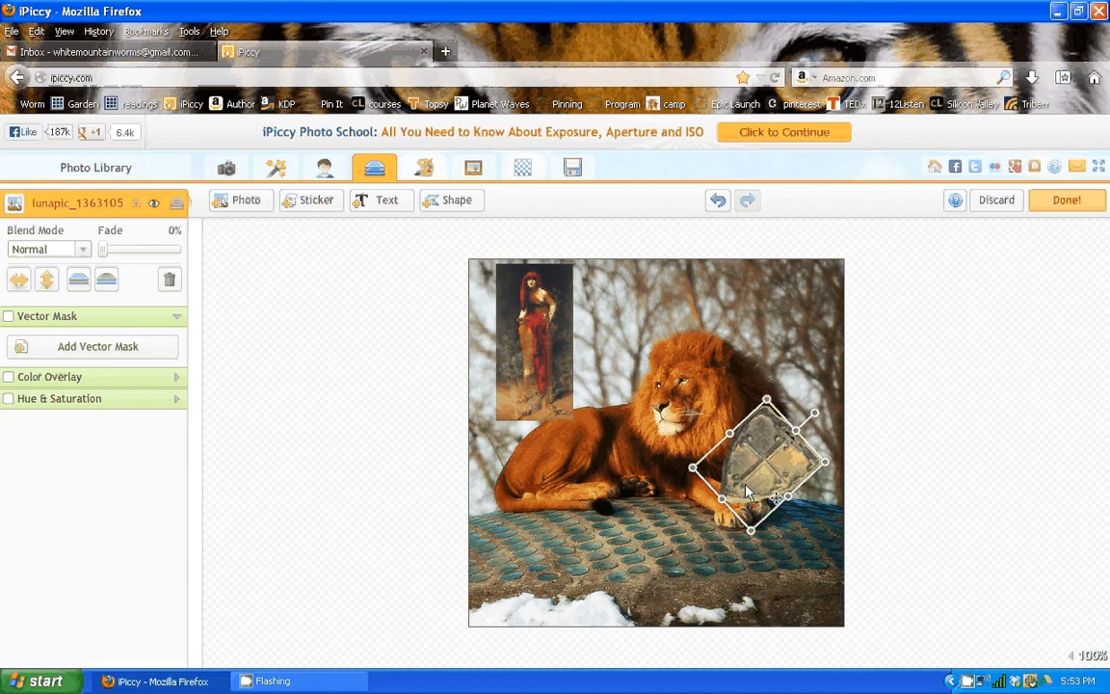
{"action": "left_click", "coordinate": [652, 582]}
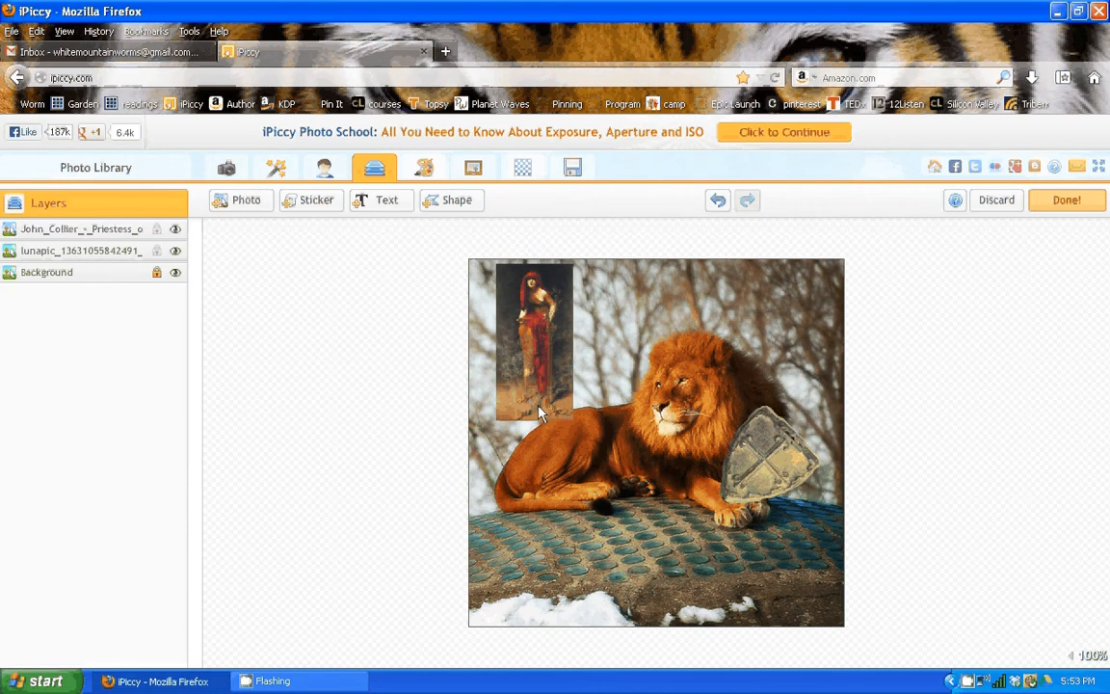
Step: Move the painting into the photo's upper-left corner and enlarge it down to the lion's back
{"action": "left_click_drag", "start_coordinate": [540, 412], "coordinate": [512, 415]}
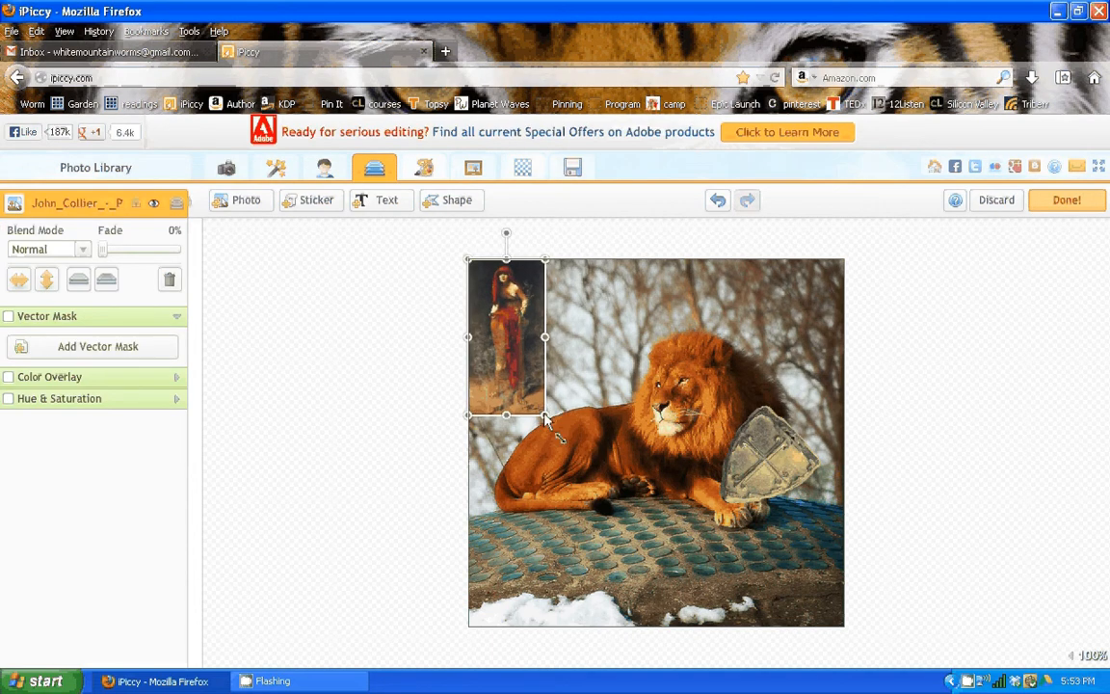
{"action": "left_click_drag", "start_coordinate": [546, 416], "coordinate": [563, 451]}
{"action": "left_click", "coordinate": [565, 549]}
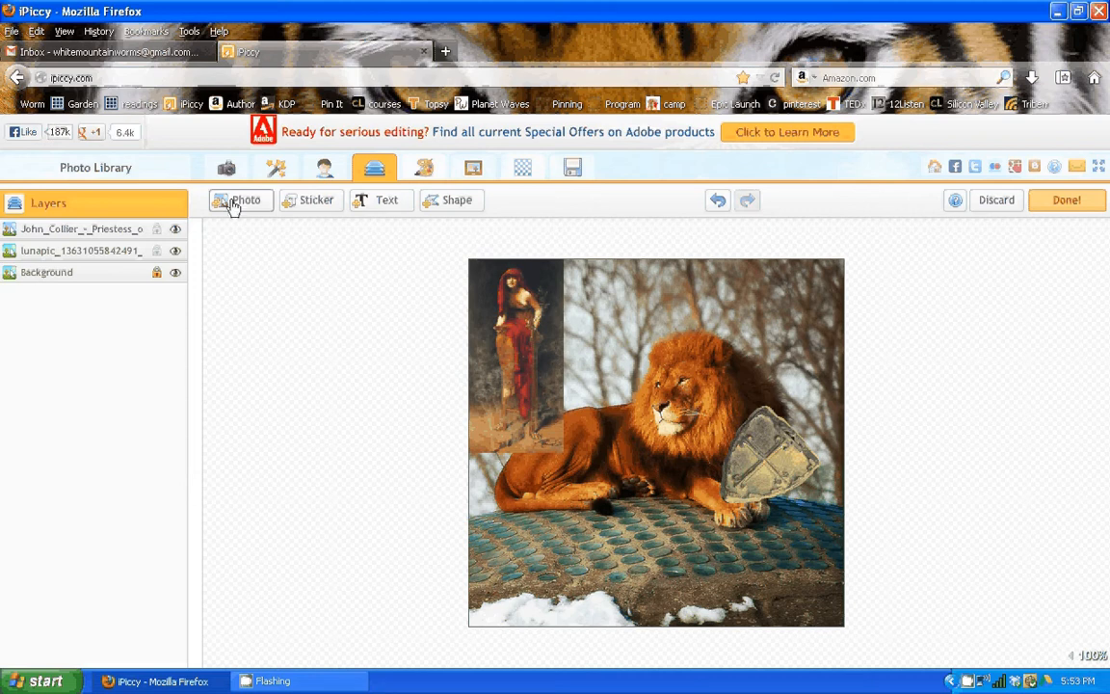
Step: Add a License copyright sticker on the rock below the lion and a scribbled doodle star in the photo's upper-right area
{"action": "left_click", "coordinate": [325, 201]}
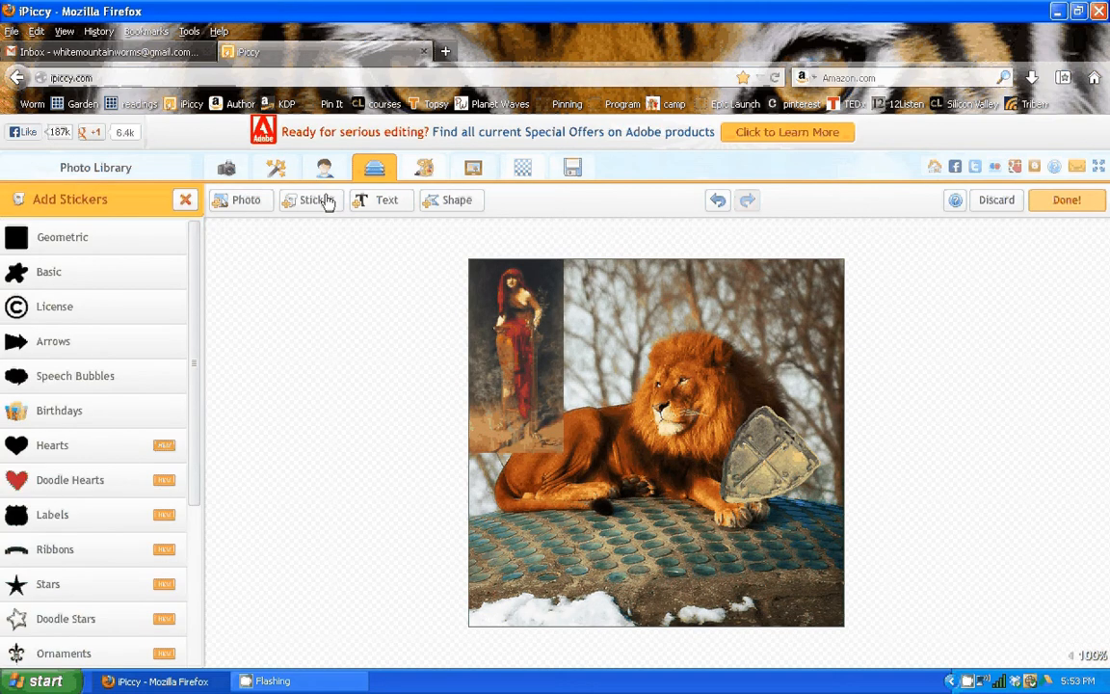
{"action": "left_click", "coordinate": [58, 306]}
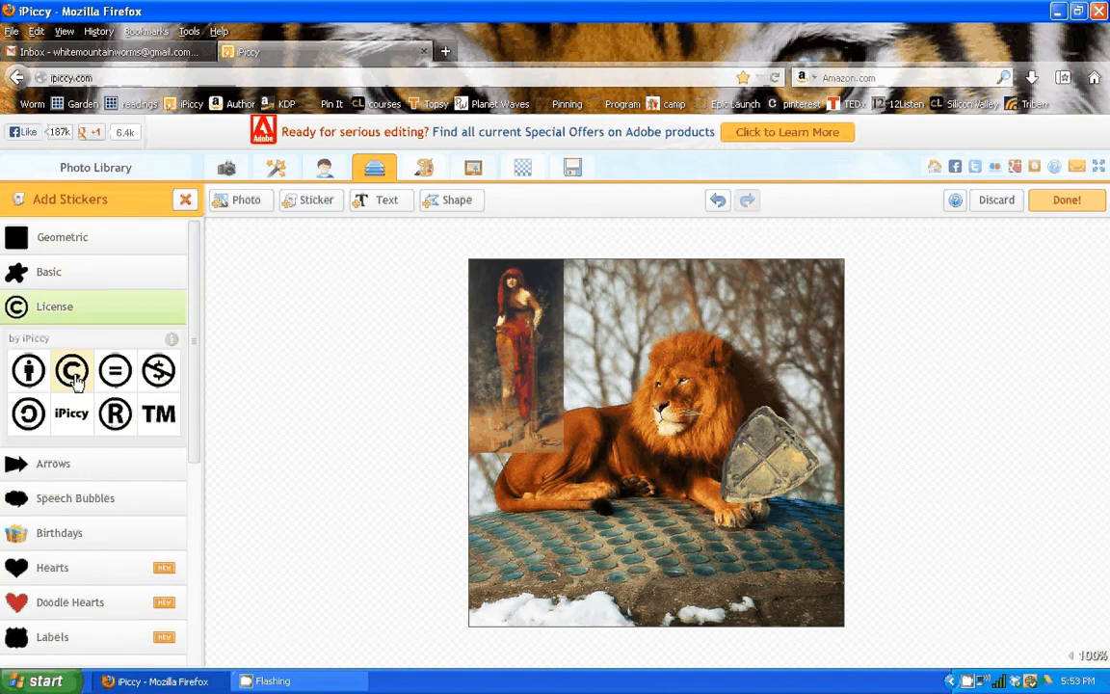
{"action": "left_click_drag", "start_coordinate": [75, 381], "coordinate": [661, 562]}
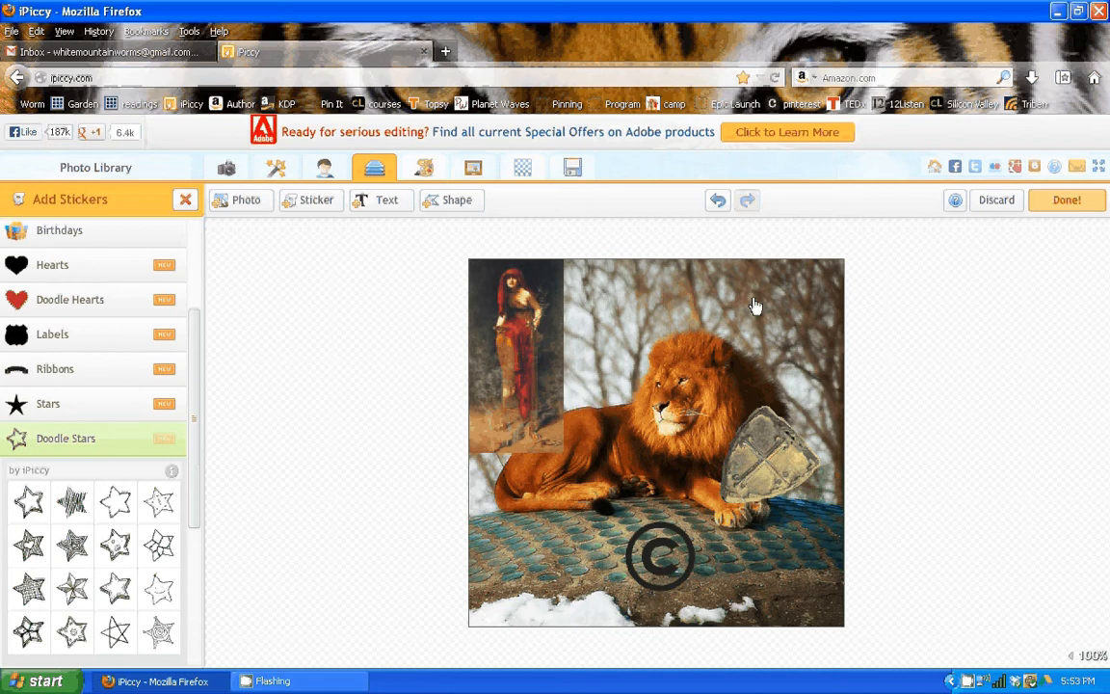
{"action": "left_click", "coordinate": [186, 201]}
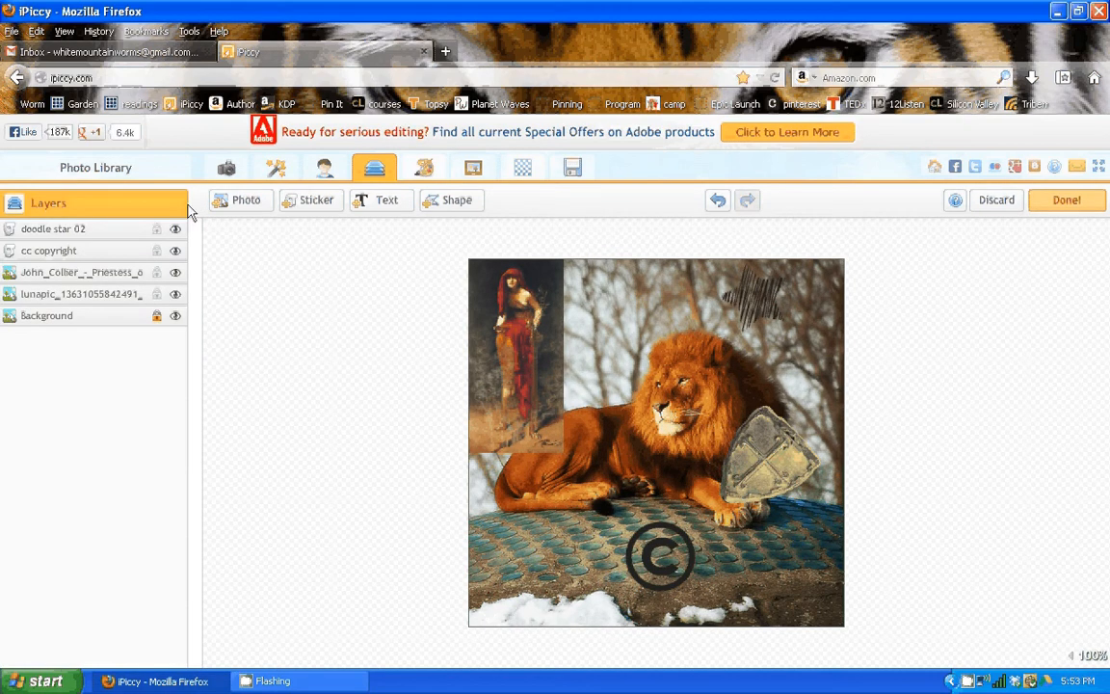
Step: Add the text "King Lion" and place it above the lion's head, between the painting and the star
{"action": "left_click", "coordinate": [382, 201]}
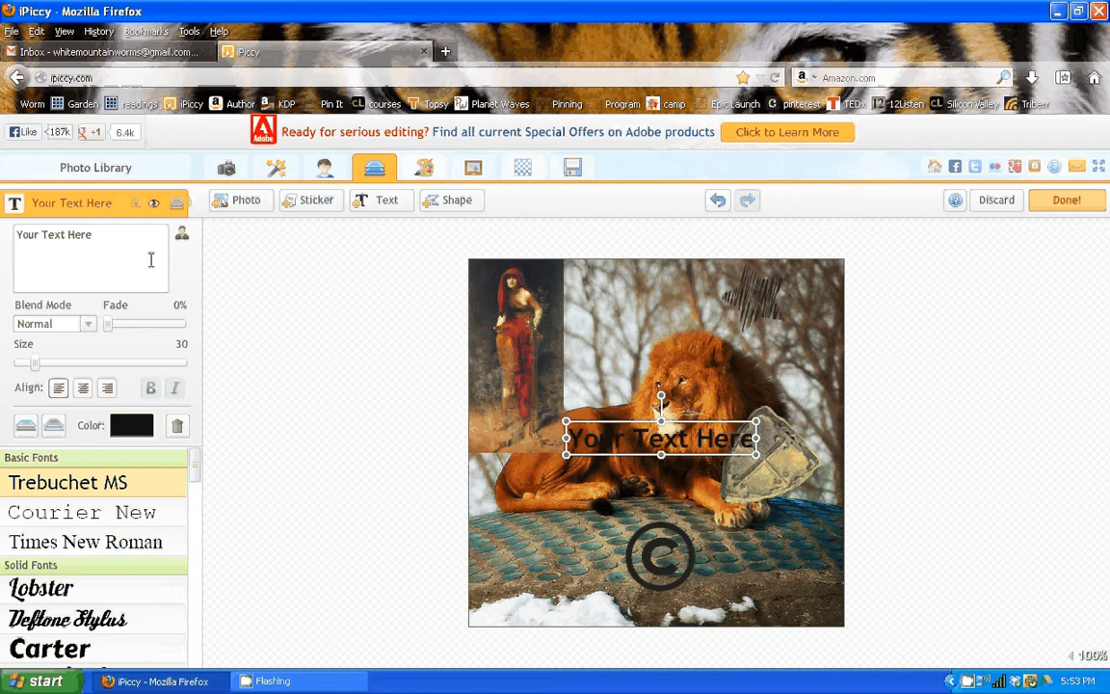
{"action": "left_click_drag", "start_coordinate": [150, 260], "coordinate": [3, 234]}
{"action": "type", "text": "Ki"}
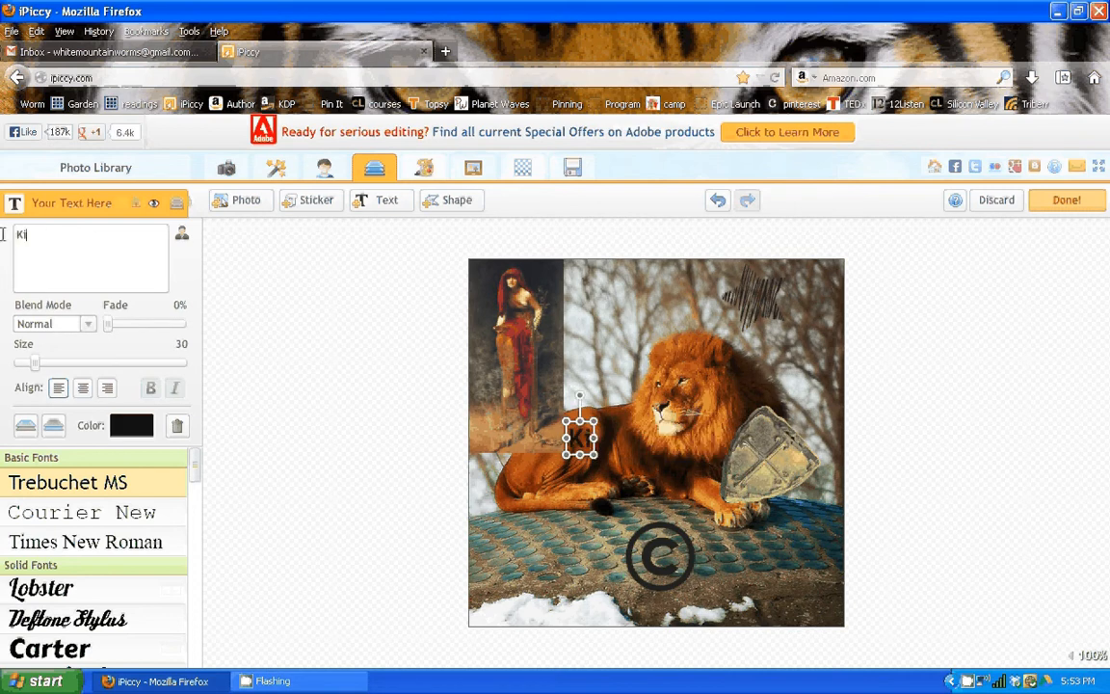
{"action": "type", "text": "ng Lion"}
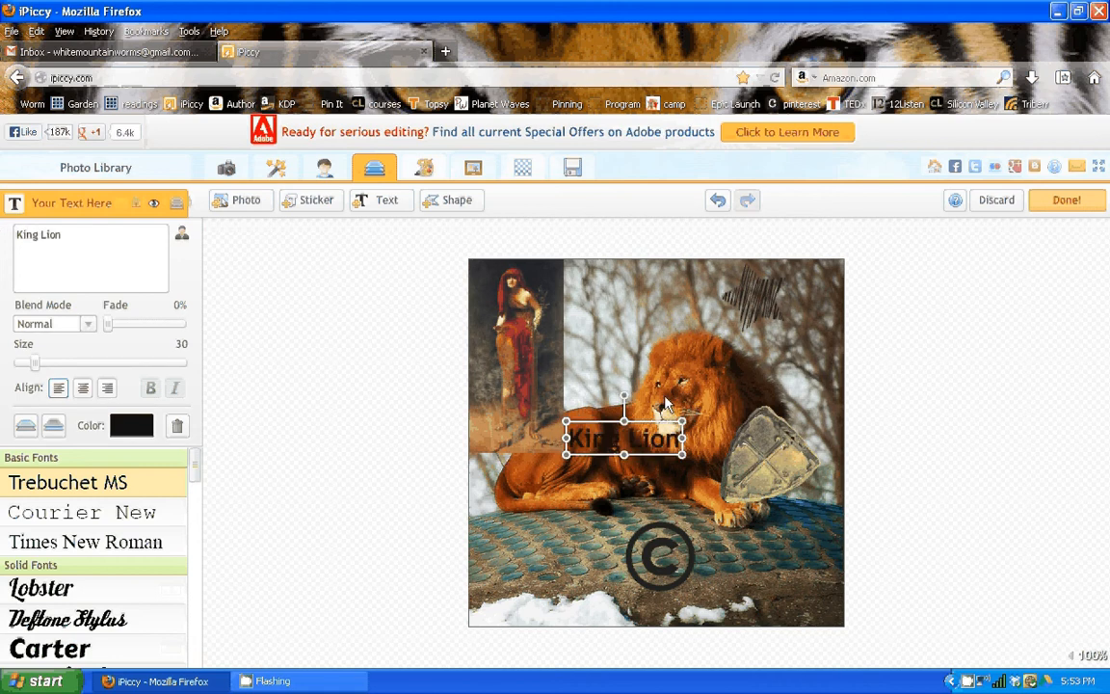
{"action": "left_click_drag", "start_coordinate": [665, 404], "coordinate": [677, 260]}
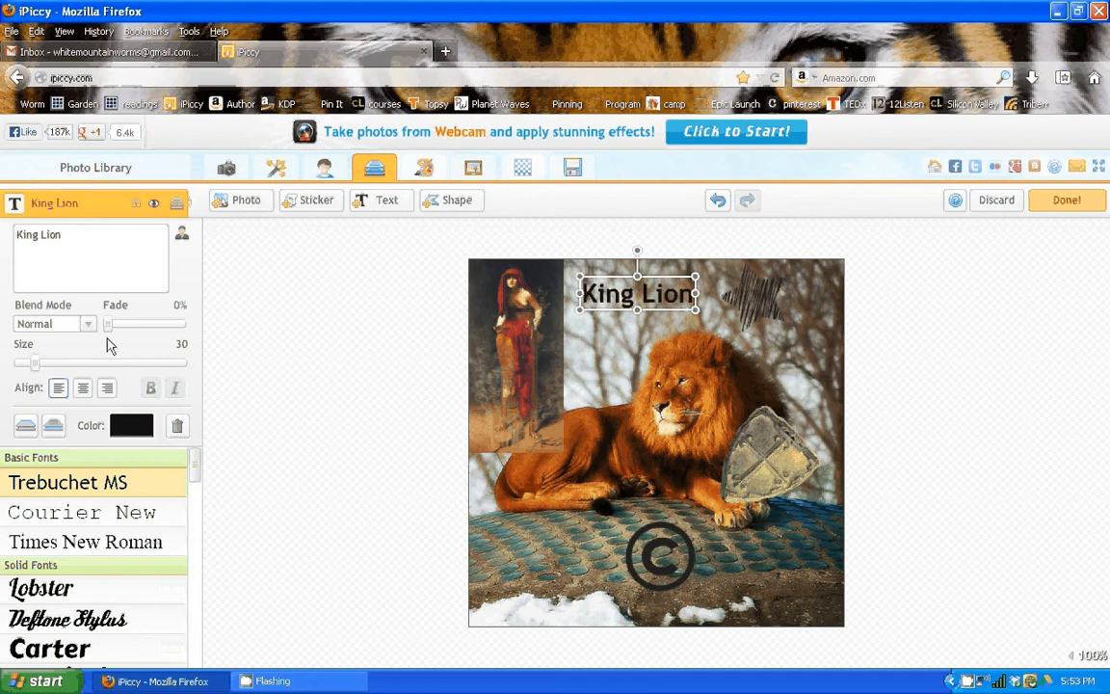
Step: Preview the Lighten blend mode and a 31% fade on the King Lion text, keeping Normal and 0% fade
{"action": "left_click", "coordinate": [53, 324]}
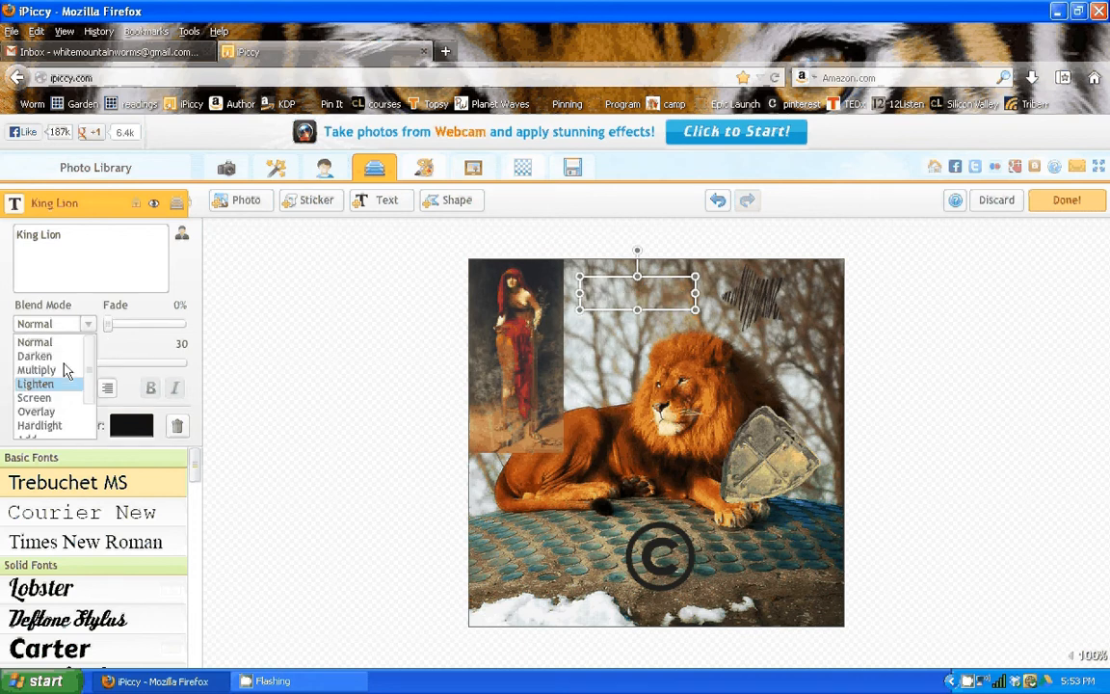
{"action": "left_click_drag", "start_coordinate": [108, 324], "coordinate": [135, 326]}
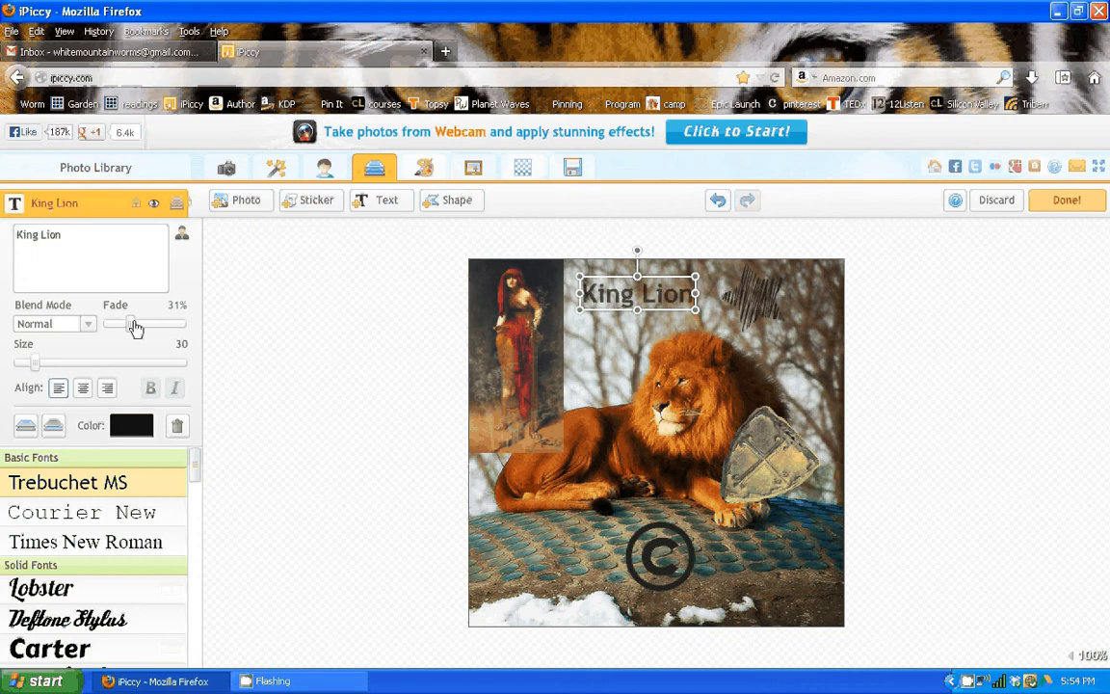
{"action": "left_click_drag", "start_coordinate": [136, 326], "coordinate": [108, 325]}
Step: Set the King Lion text to size 54, left-aligned, with the solid blue color 4787D1
{"action": "left_click_drag", "start_coordinate": [35, 362], "coordinate": [49, 367]}
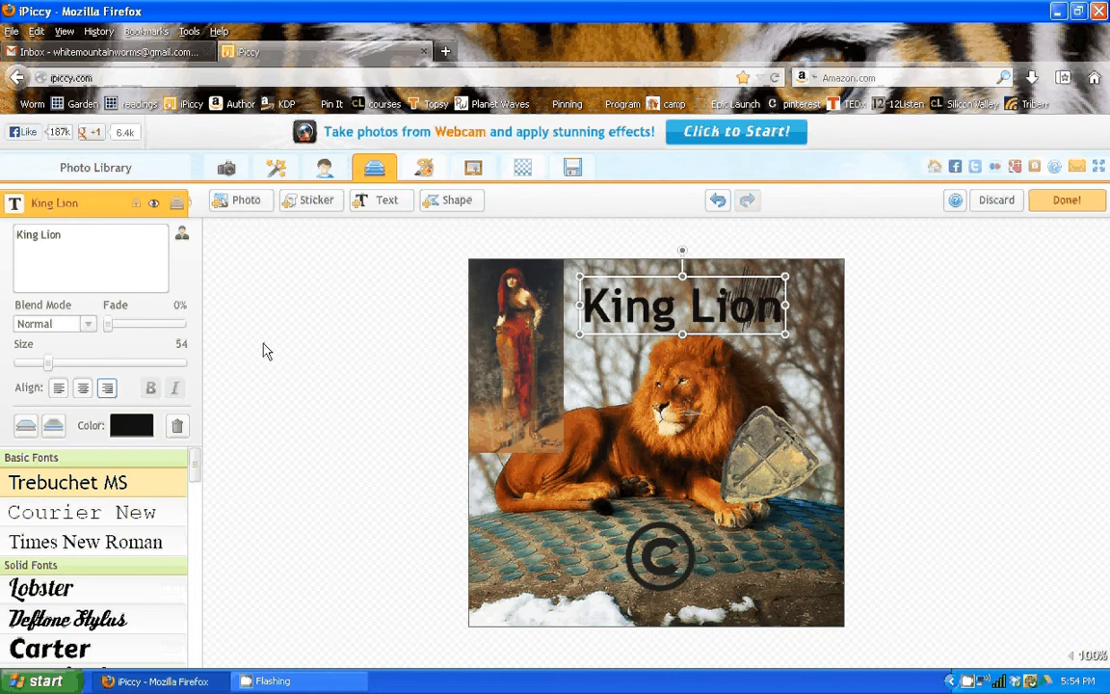
{"action": "left_click", "coordinate": [59, 388]}
{"action": "left_click", "coordinate": [132, 427]}
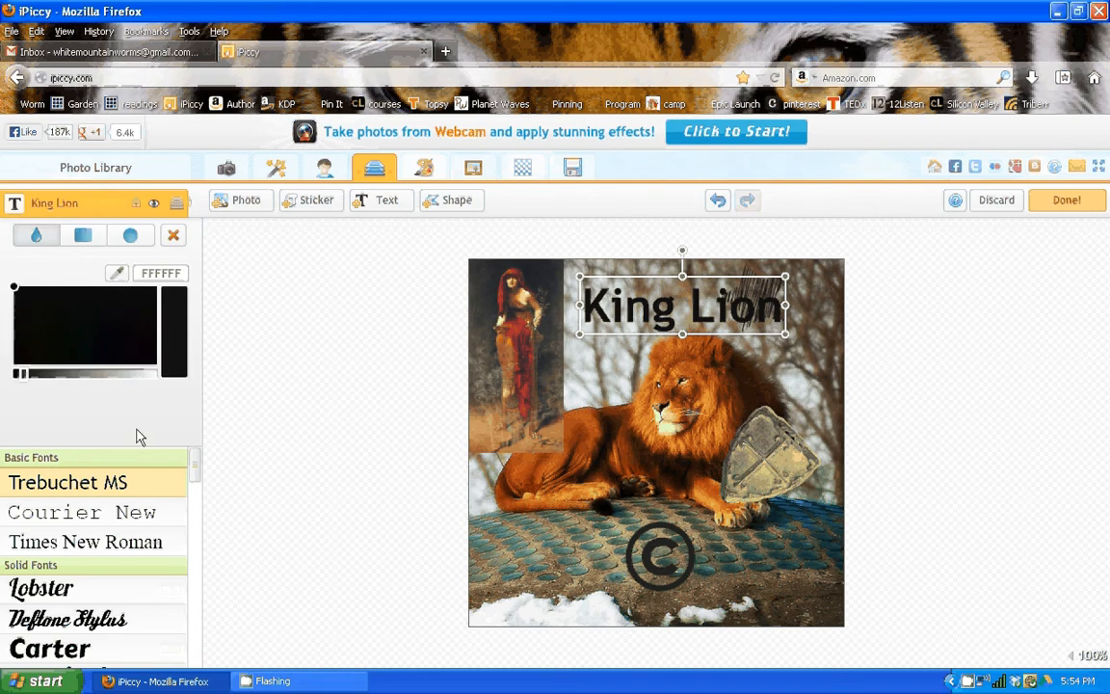
{"action": "left_click", "coordinate": [97, 336]}
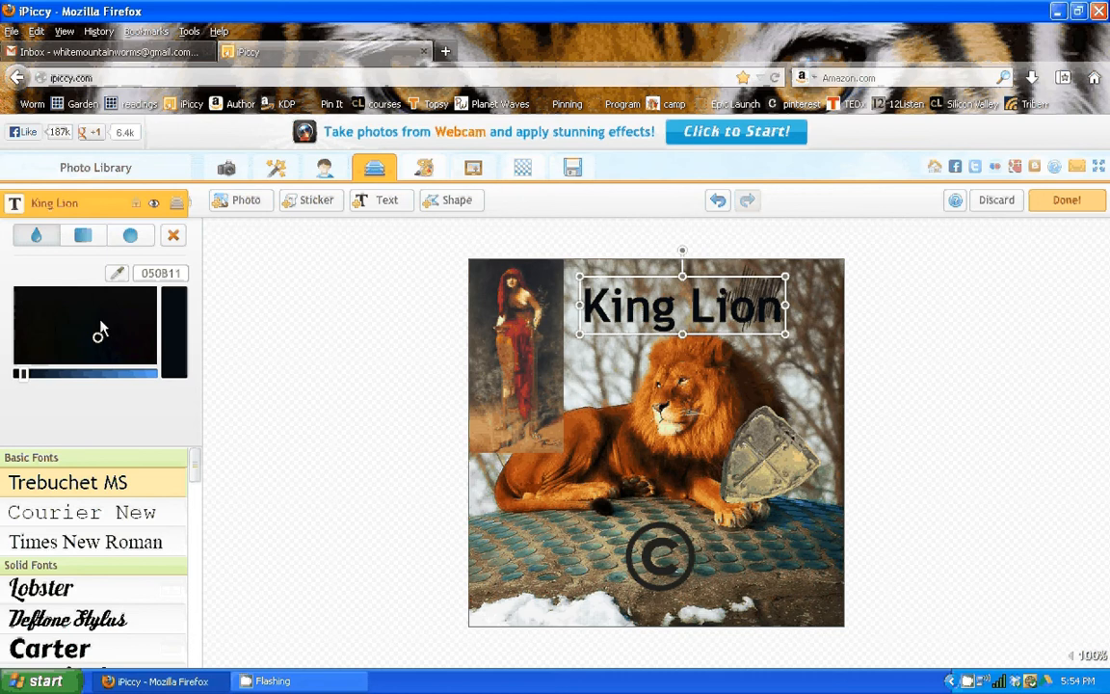
{"action": "left_click", "coordinate": [98, 339]}
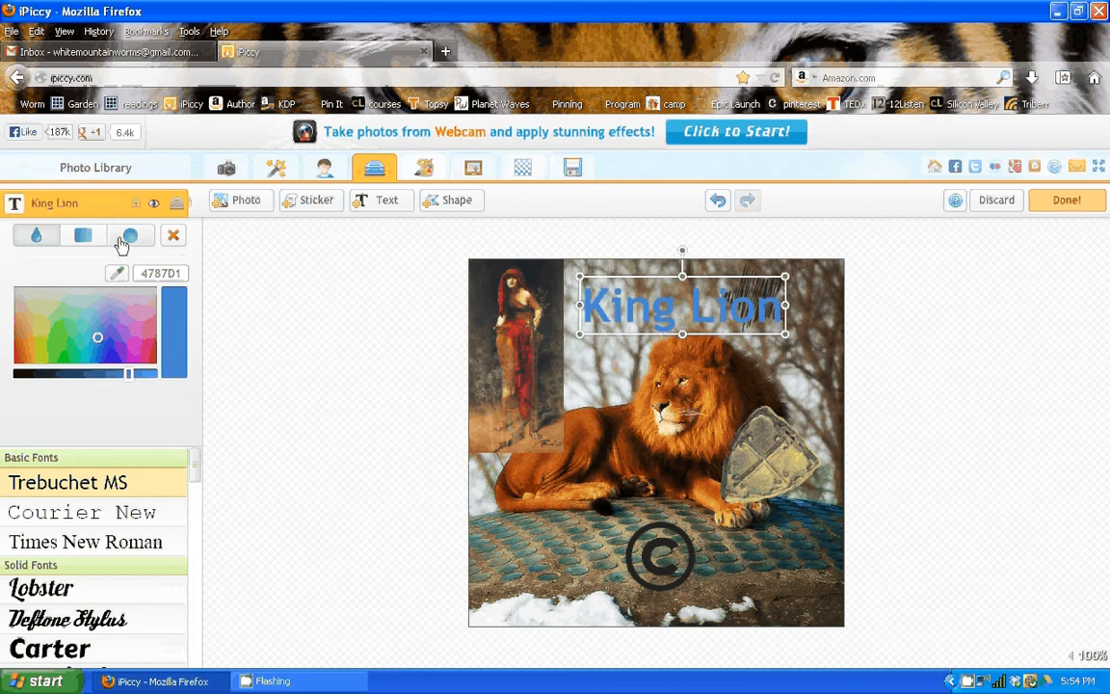
Step: Try a linear and a radial gradient fill on the King Lion text, and return to the solid blue color
{"action": "left_click", "coordinate": [84, 237]}
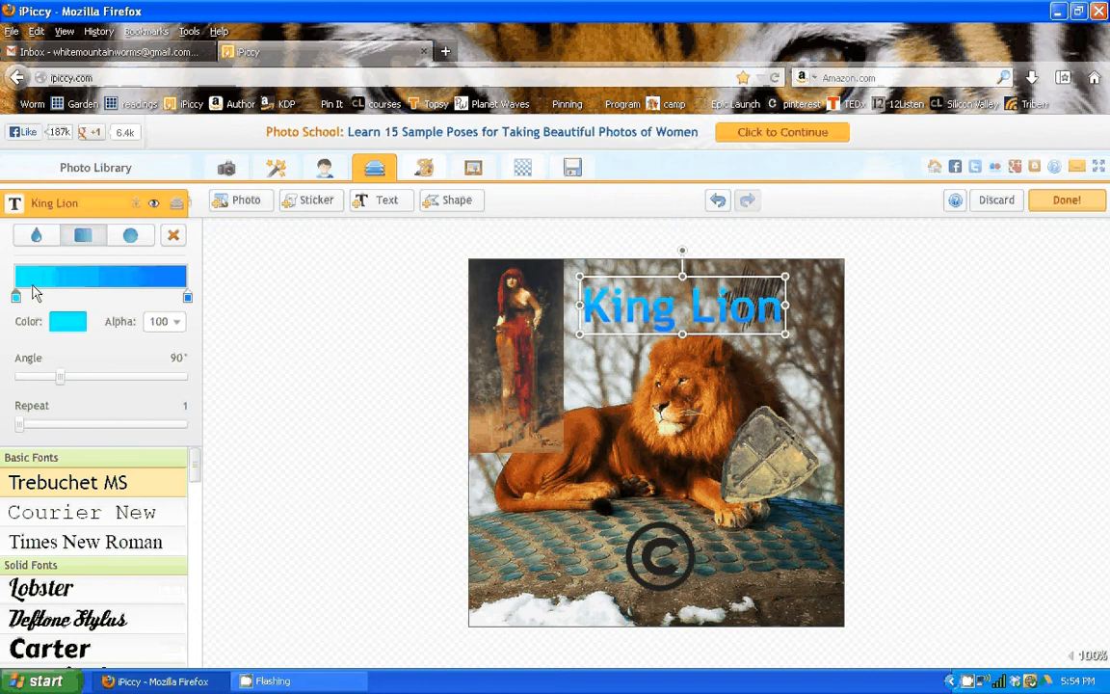
{"action": "left_click", "coordinate": [134, 235]}
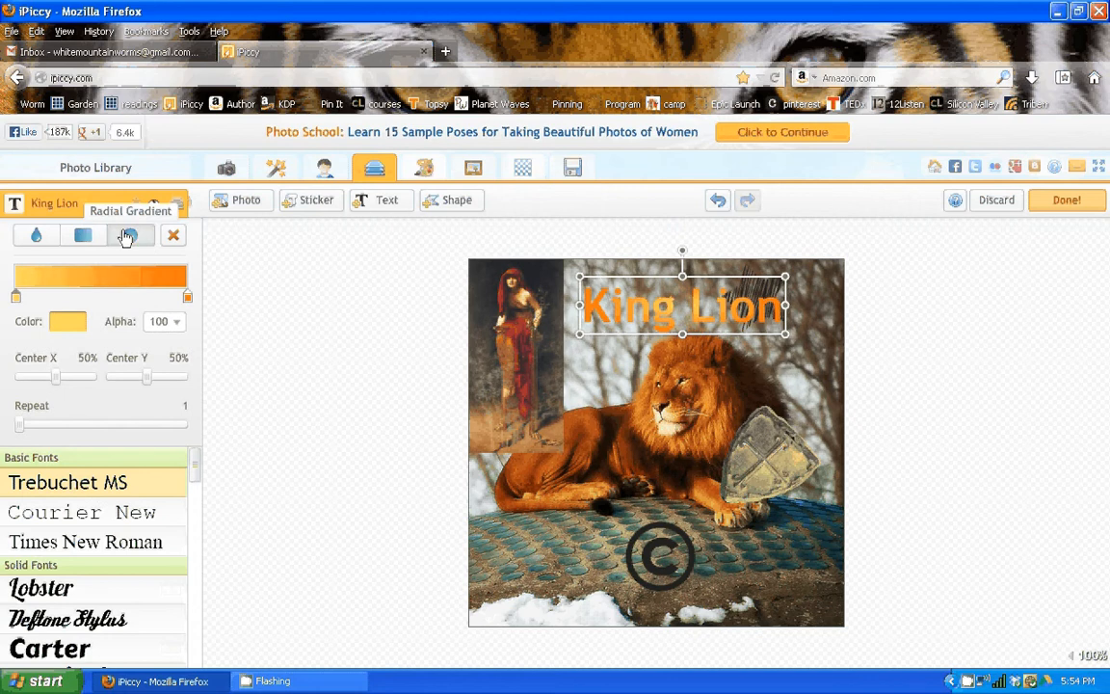
{"action": "left_click", "coordinate": [176, 236]}
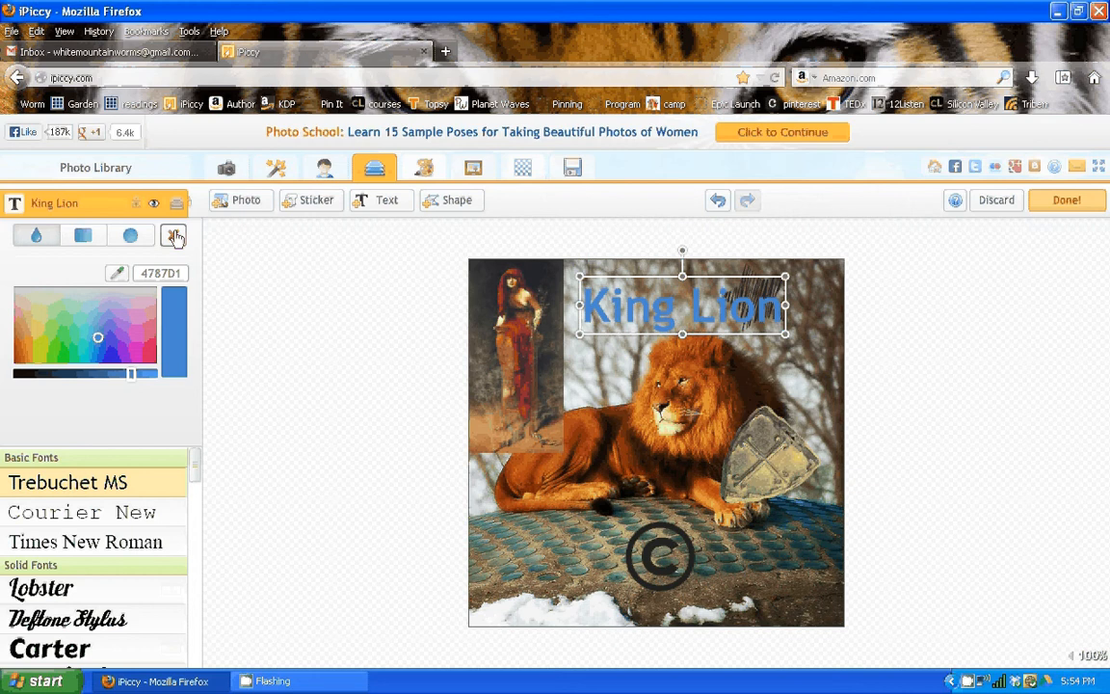
{"action": "left_click", "coordinate": [175, 236]}
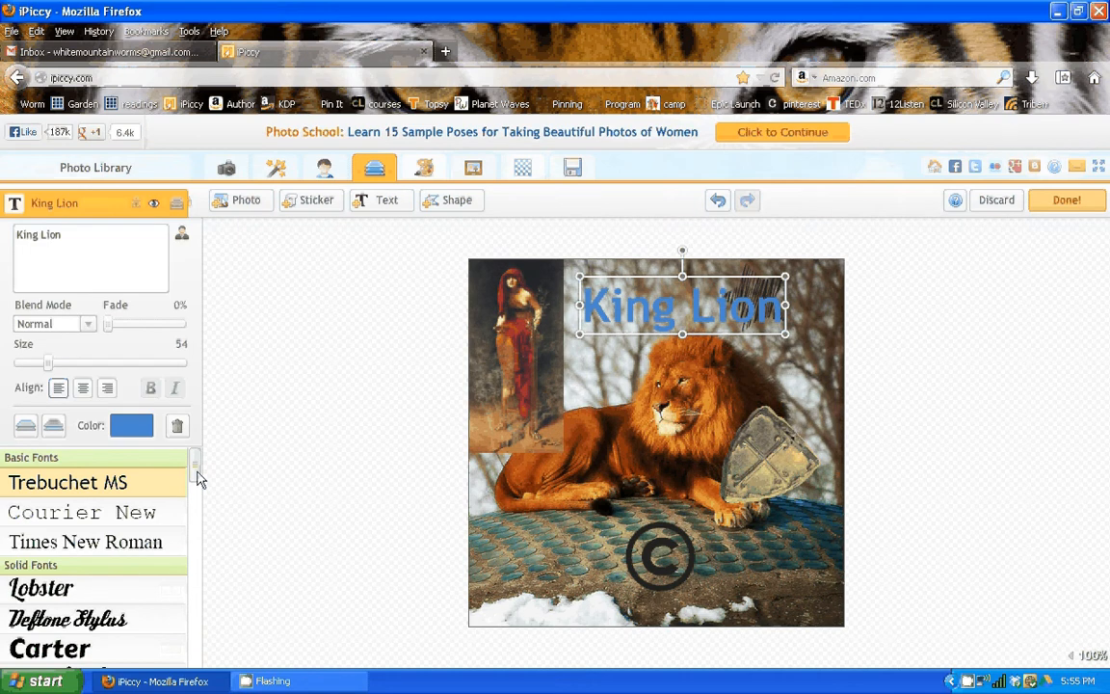
Step: Try the Fontdiner, Blazed, Bleeding Cowboys and Planet Benson art fonts on the King Lion text
{"action": "left_click_drag", "start_coordinate": [198, 478], "coordinate": [195, 526]}
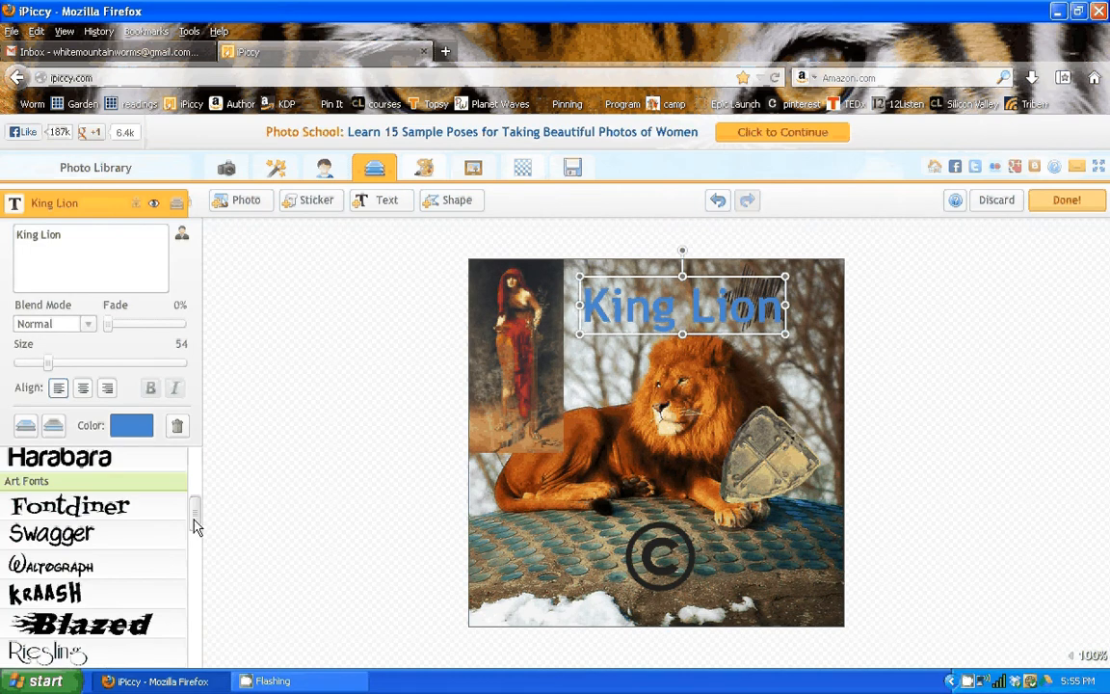
{"action": "left_click", "coordinate": [152, 509]}
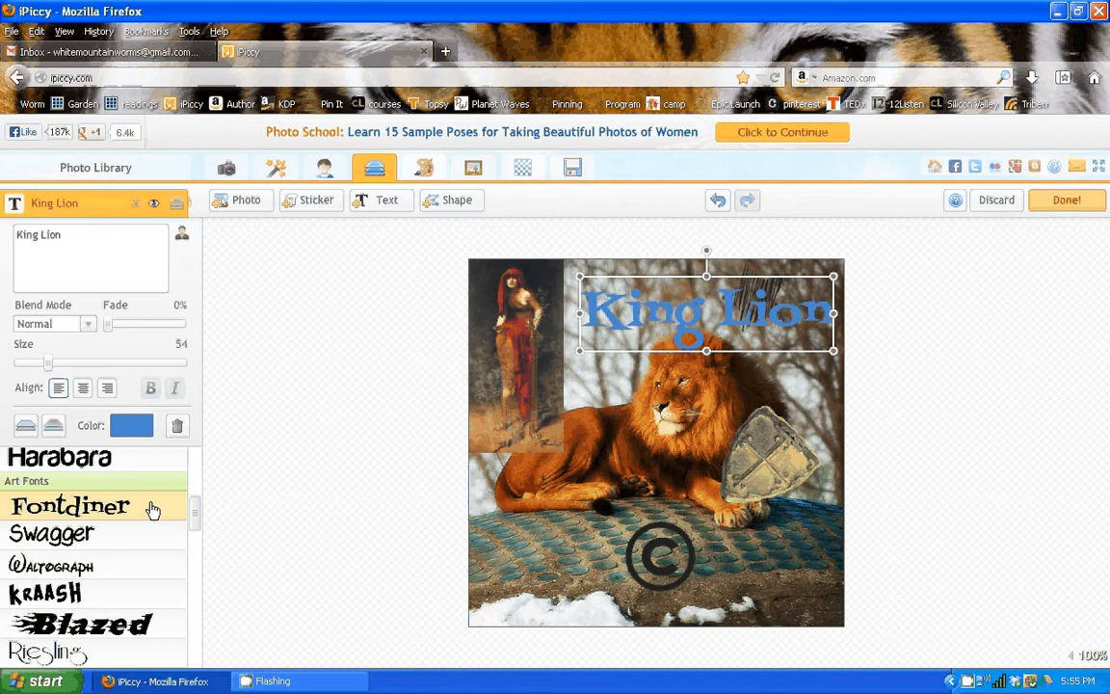
{"action": "left_click", "coordinate": [126, 626]}
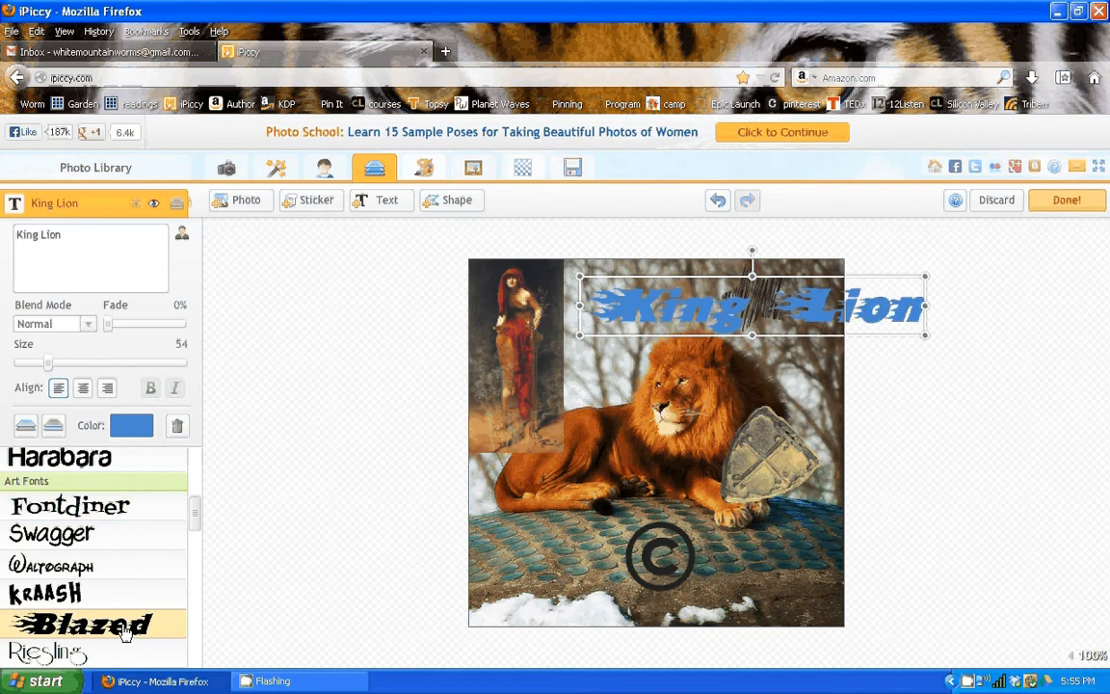
{"action": "left_click_drag", "start_coordinate": [195, 514], "coordinate": [195, 554]}
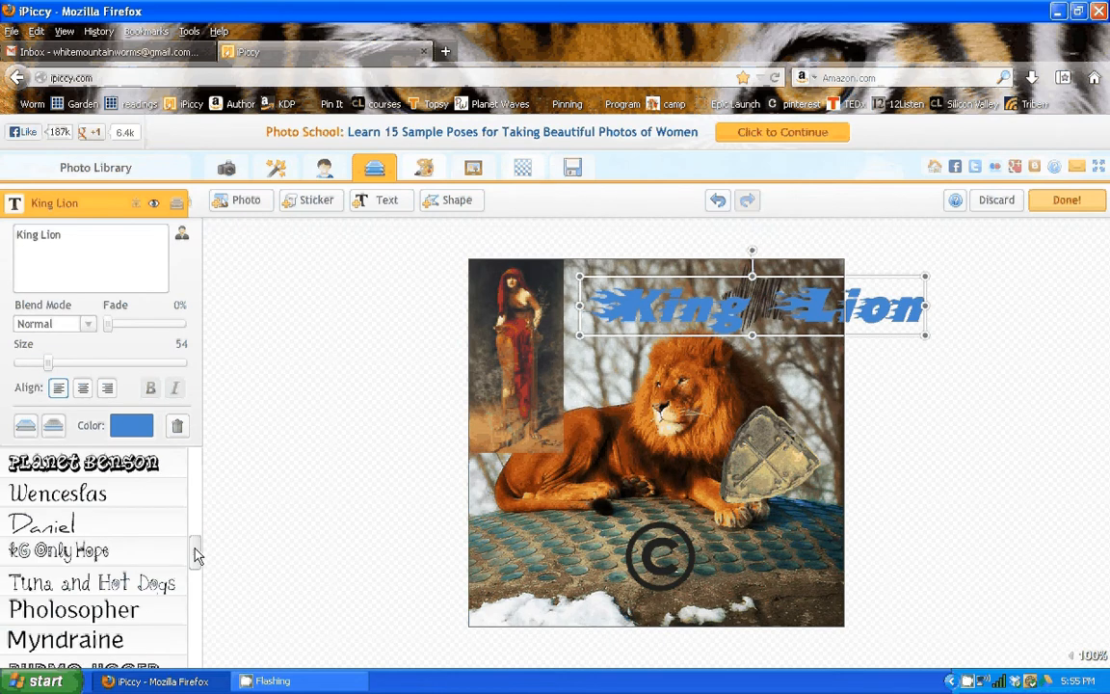
{"action": "left_click_drag", "start_coordinate": [195, 554], "coordinate": [194, 530]}
{"action": "left_click", "coordinate": [159, 599]}
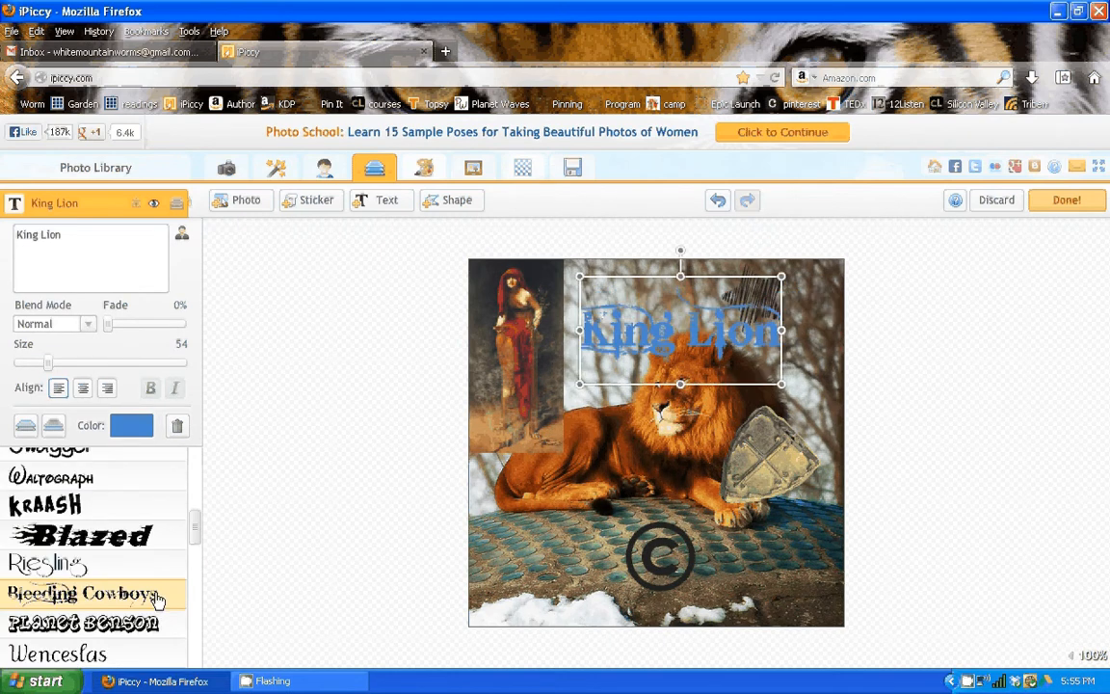
{"action": "left_click", "coordinate": [152, 626]}
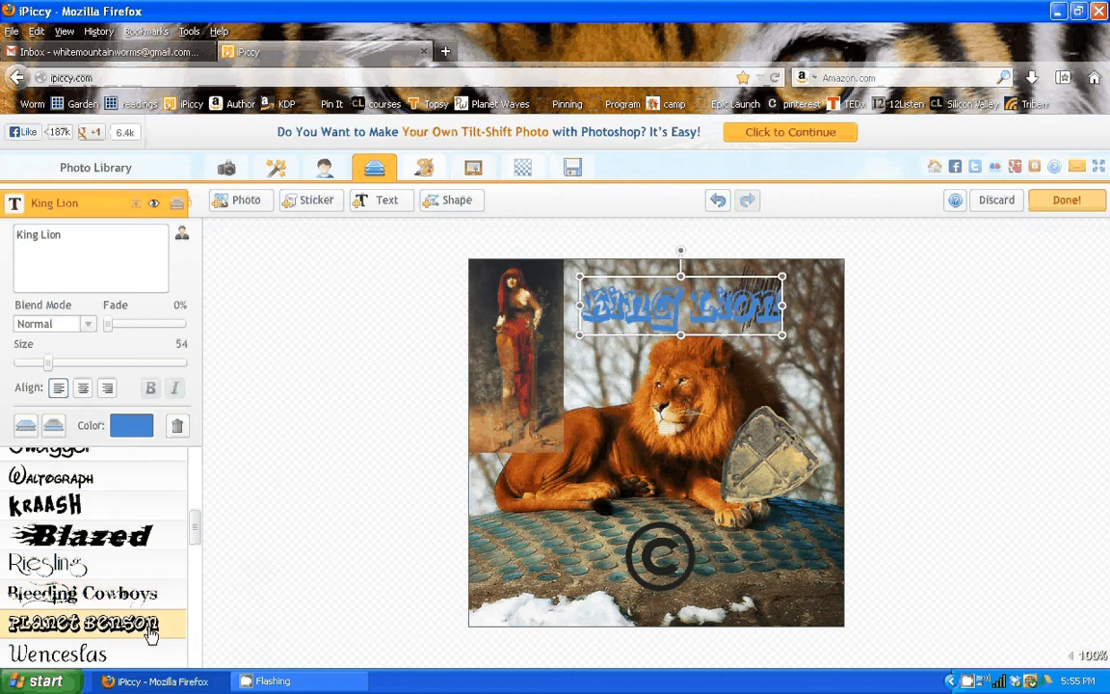
Step: Try the Gunplay and Honey Script fonts on the King Lion text, and change it to a wide all-capitals sans-serif font
{"action": "left_click_drag", "start_coordinate": [194, 528], "coordinate": [196, 618]}
{"action": "left_click", "coordinate": [159, 562]}
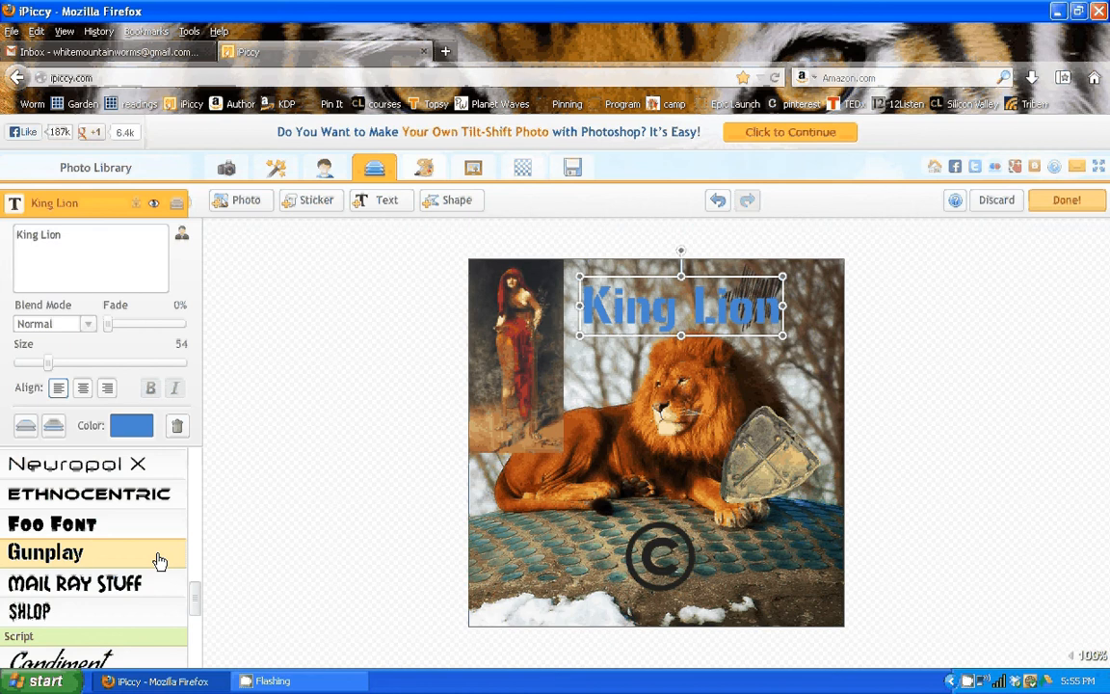
{"action": "left_click_drag", "start_coordinate": [195, 601], "coordinate": [195, 643]}
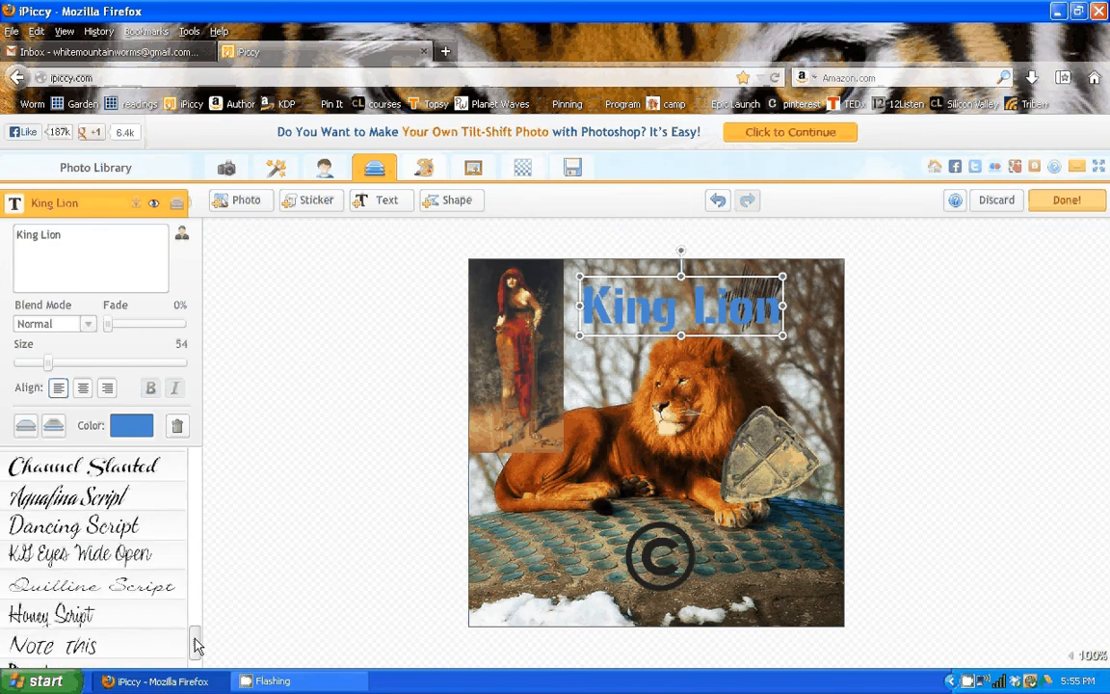
{"action": "left_click", "coordinate": [86, 614]}
{"action": "left_click_drag", "start_coordinate": [196, 644], "coordinate": [196, 650]}
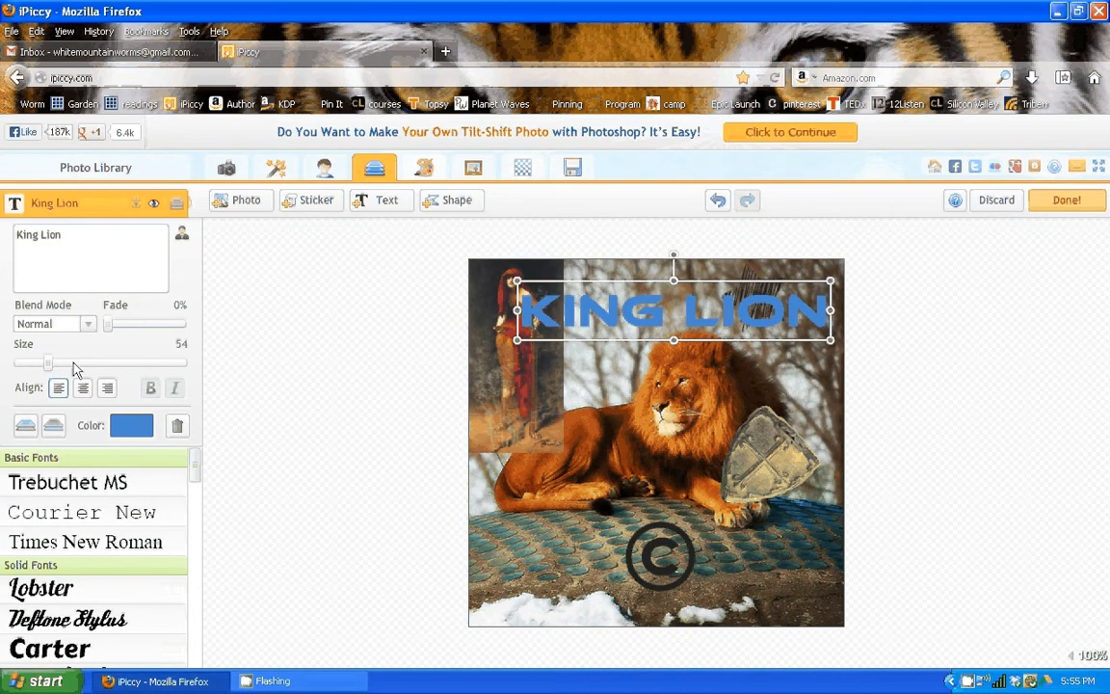
Step: Reduce the King Lion text to size 40 and place it above the lion's head, just beside the painting
{"action": "left_click_drag", "start_coordinate": [47, 363], "coordinate": [39, 363]}
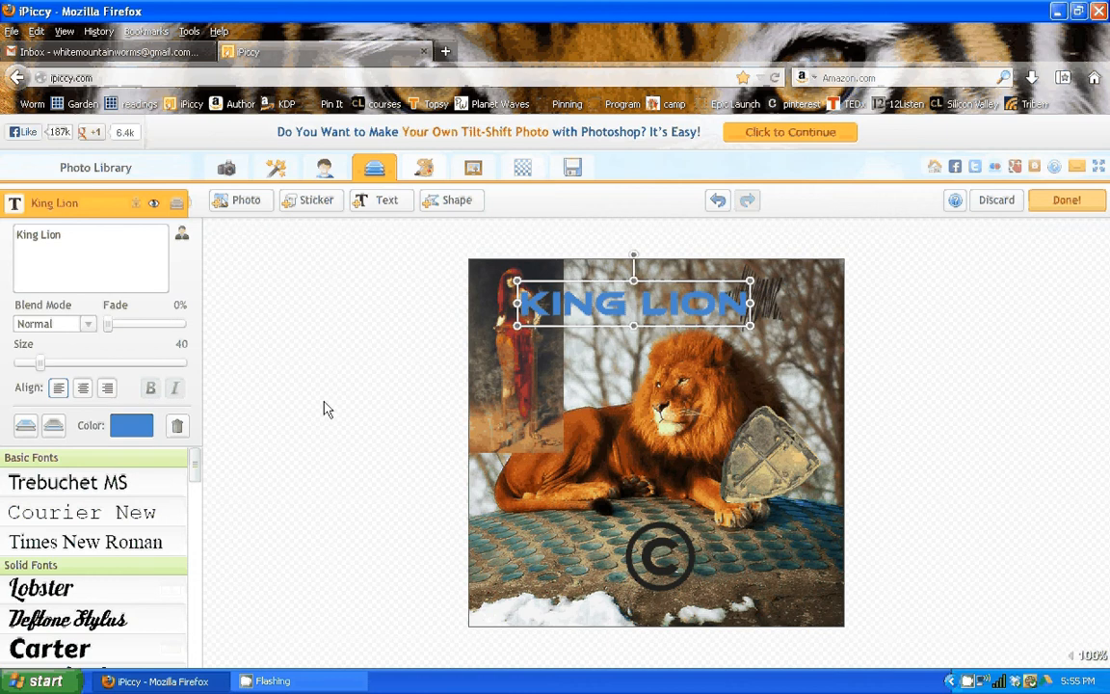
{"action": "left_click_drag", "start_coordinate": [610, 299], "coordinate": [651, 308]}
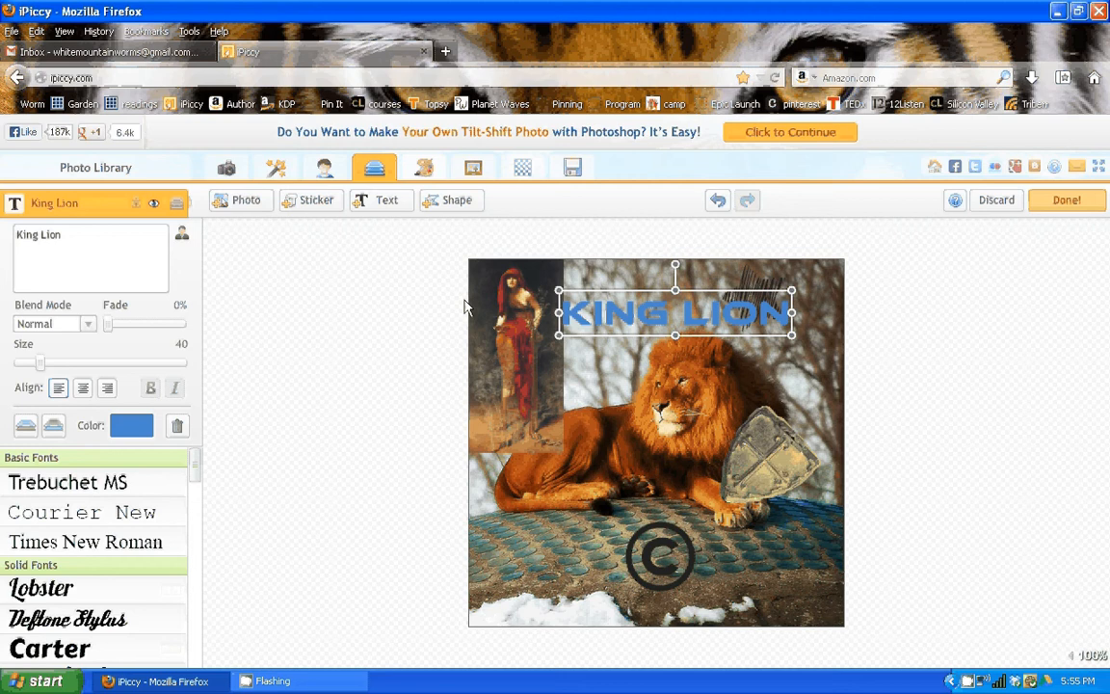
{"action": "left_click", "coordinate": [364, 298]}
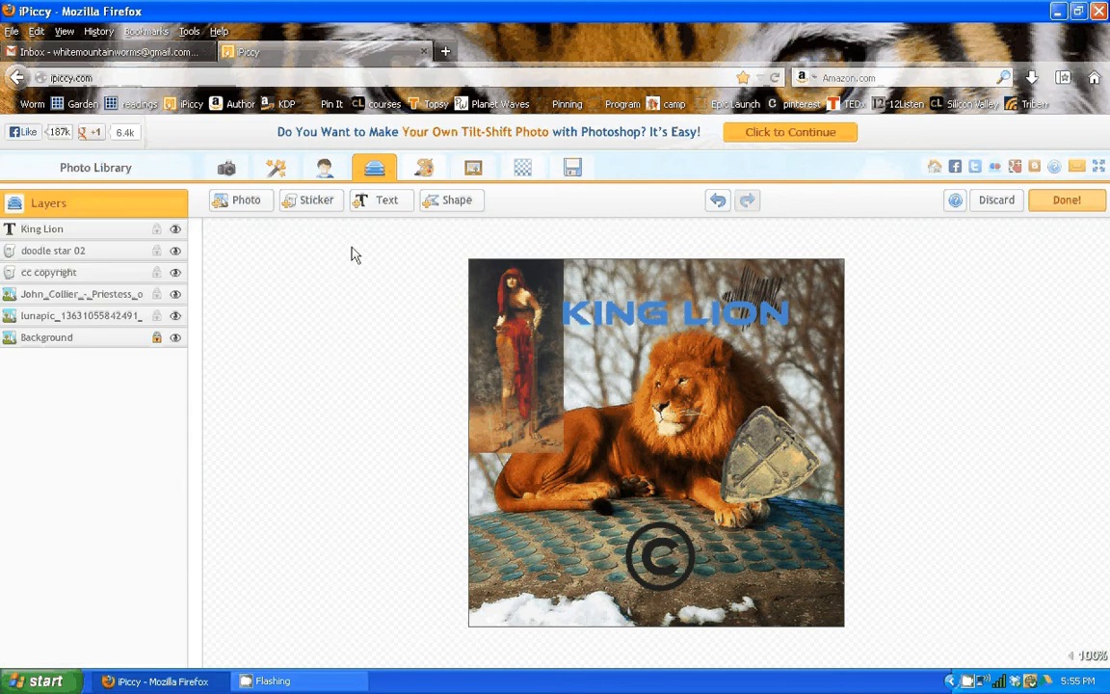
Step: Add a vector shape from the Star template and enlarge it over the lion's chest to overlap the shield and copyright symbol
{"action": "left_click", "coordinate": [435, 204]}
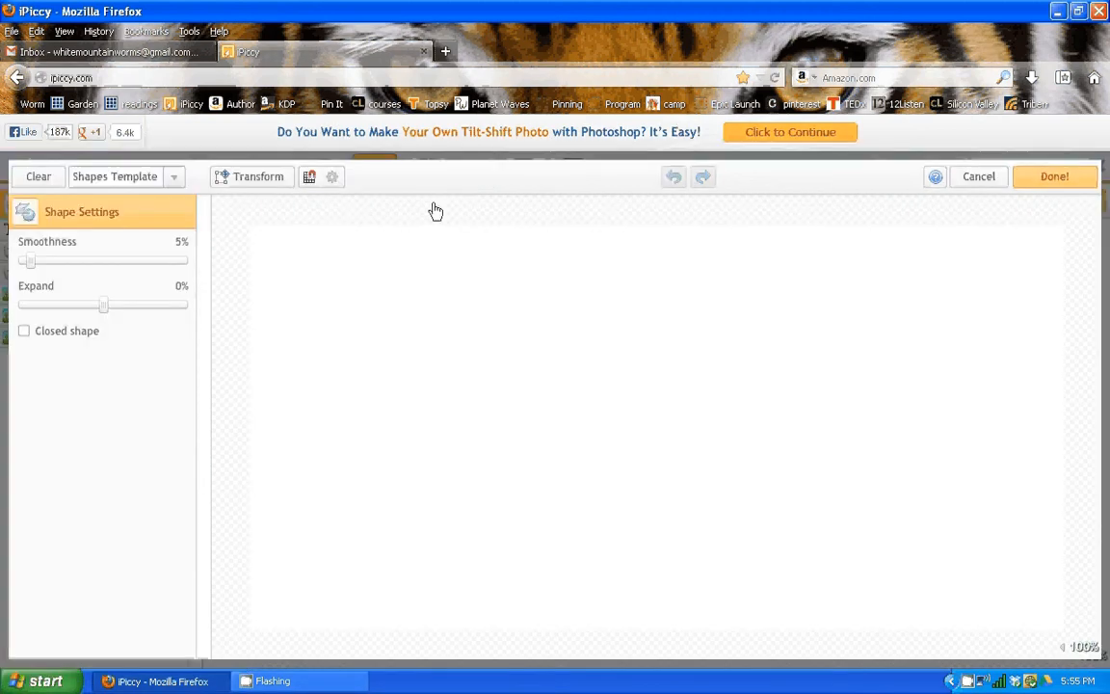
{"action": "left_click", "coordinate": [175, 177]}
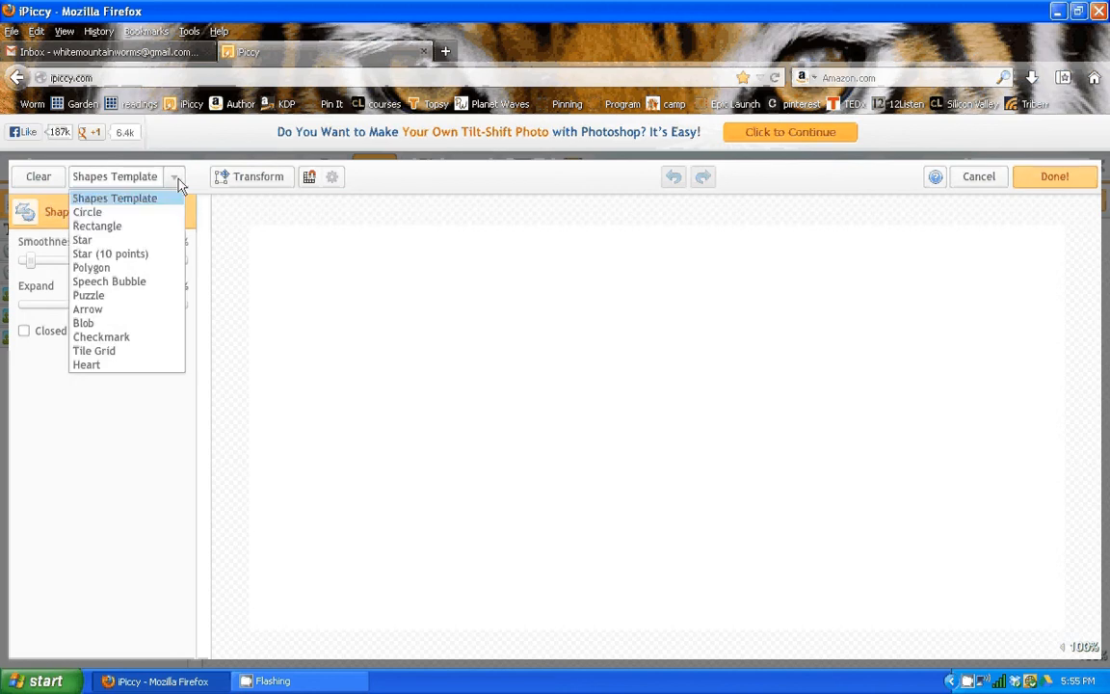
{"action": "left_click", "coordinate": [146, 240]}
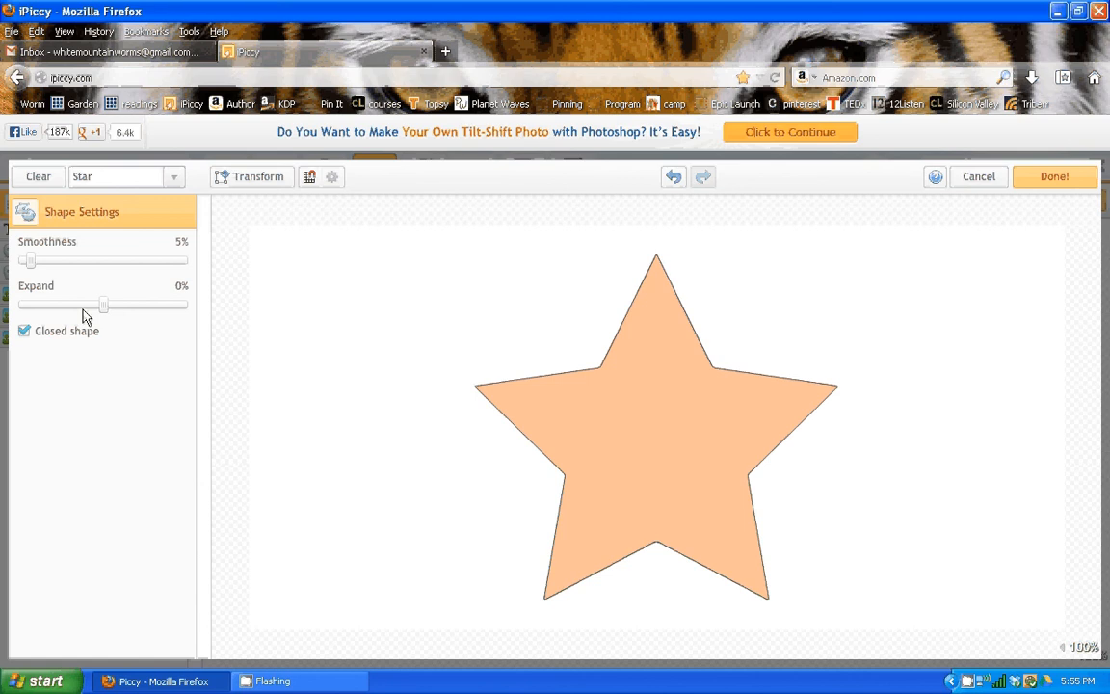
{"action": "left_click", "coordinate": [1053, 177]}
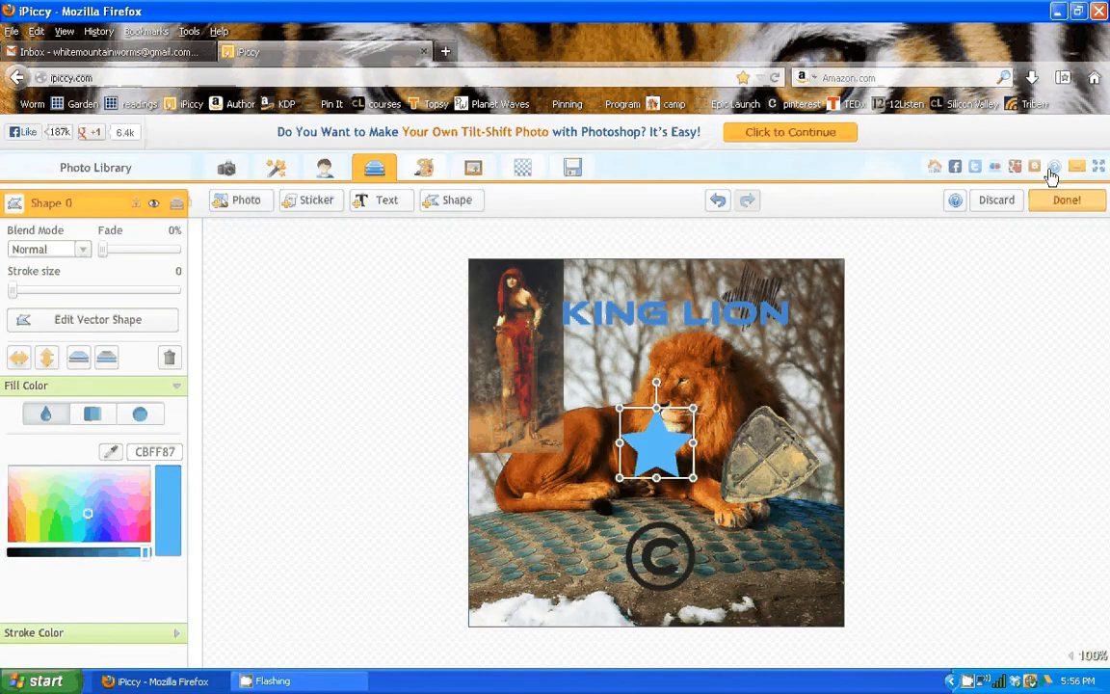
{"action": "left_click_drag", "start_coordinate": [692, 478], "coordinate": [729, 520]}
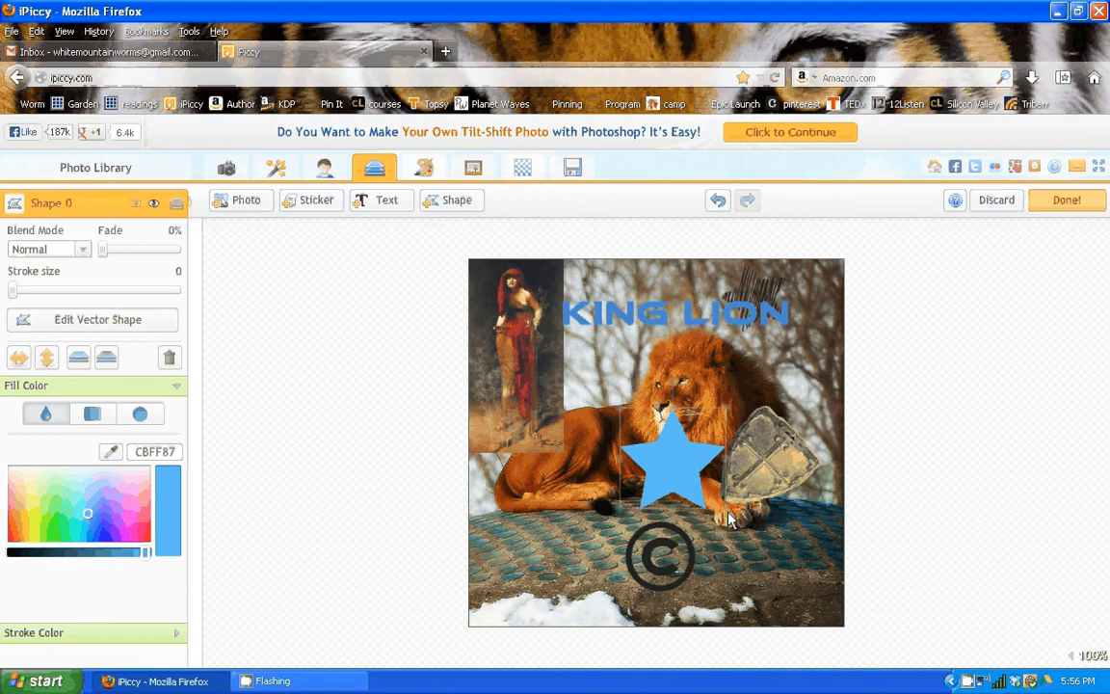
{"action": "left_click_drag", "start_coordinate": [729, 520], "coordinate": [754, 536]}
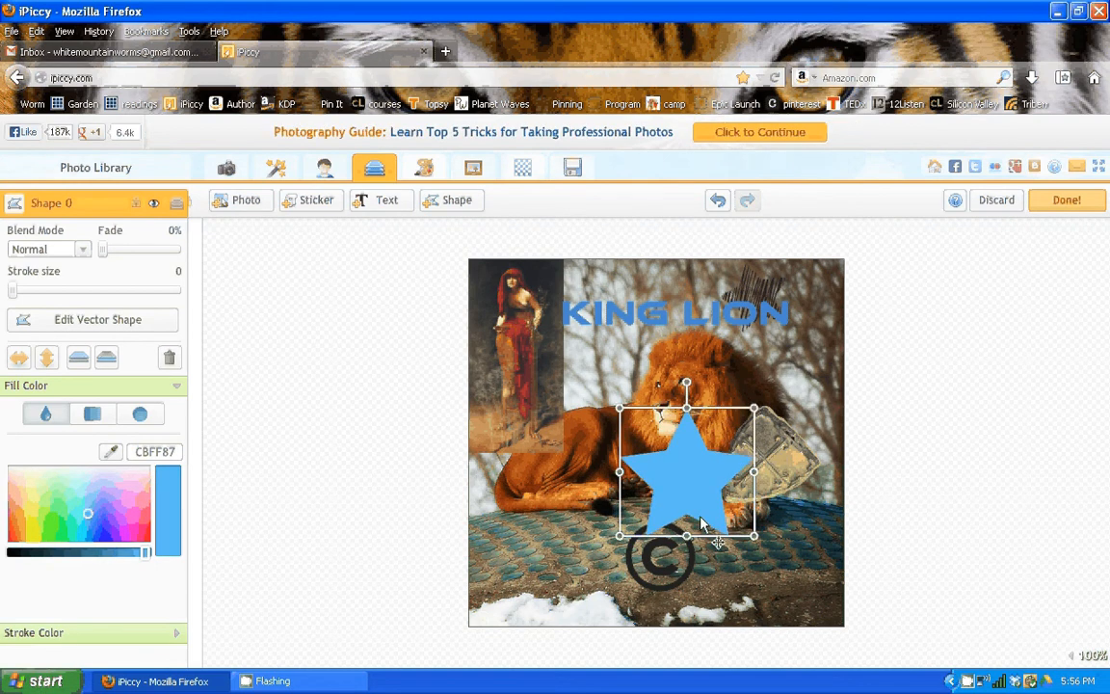
Step: Give the star shape the Multiply blend mode and a light green B3F492 fill, and apply the layers to the photo
{"action": "left_click", "coordinate": [48, 249]}
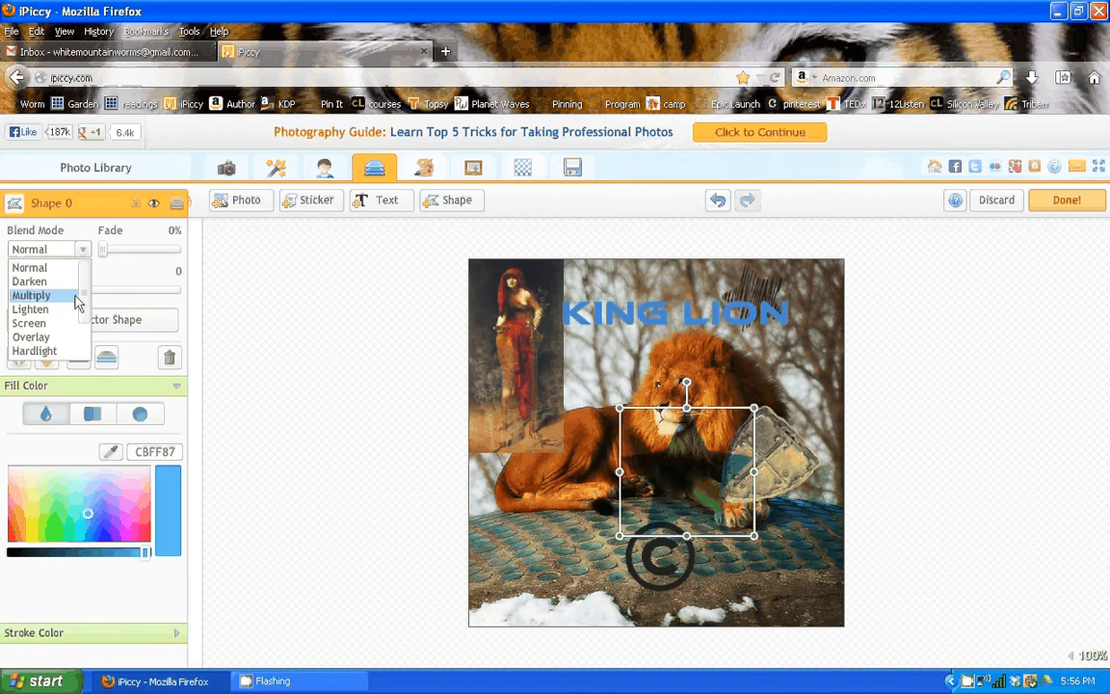
{"action": "left_click", "coordinate": [77, 296]}
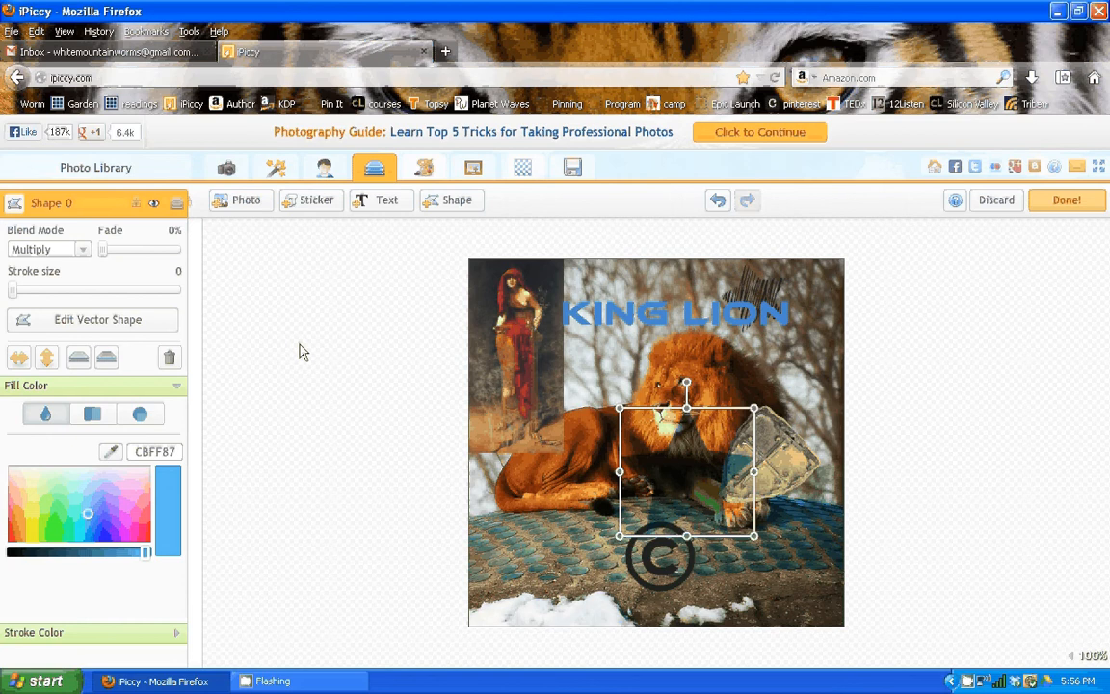
{"action": "left_click", "coordinate": [50, 501]}
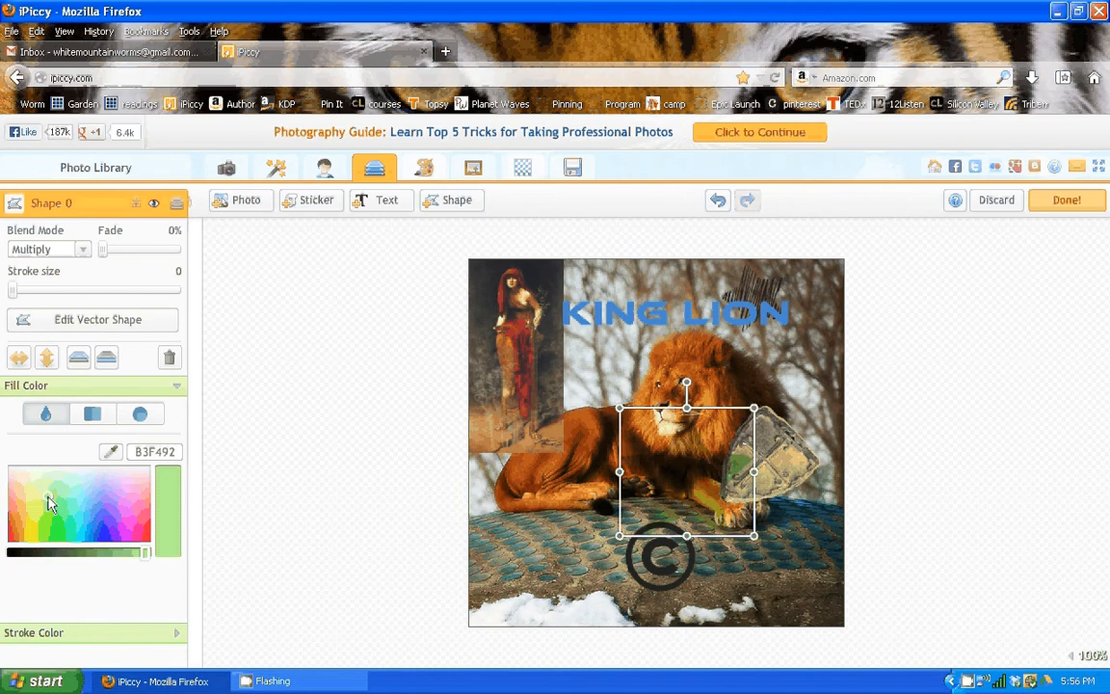
{"action": "left_click", "coordinate": [277, 453]}
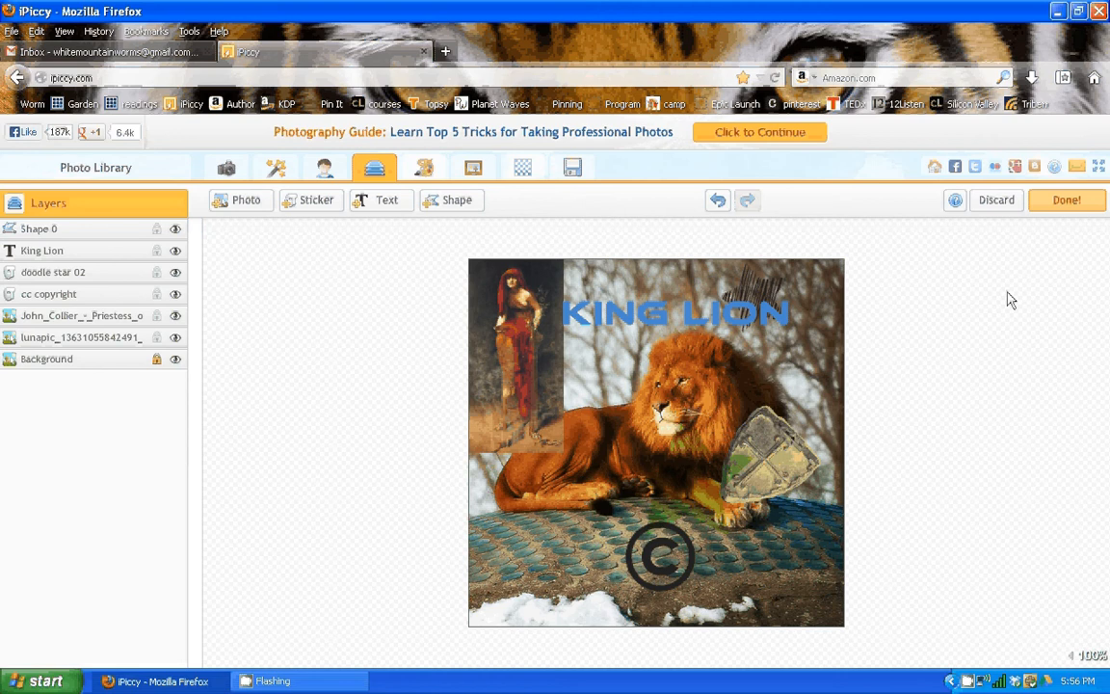
{"action": "left_click", "coordinate": [1054, 203]}
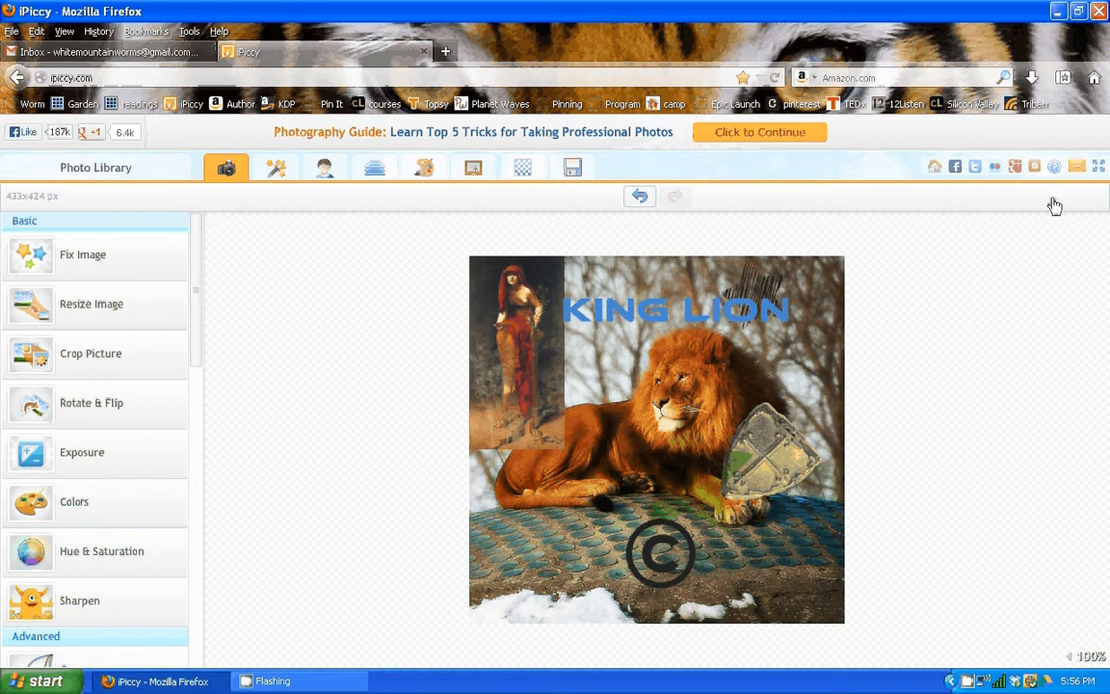
Step: Save the photo to the Desktop as the JPG file "lion cropped 2" and return to editing it
{"action": "left_click", "coordinate": [572, 170]}
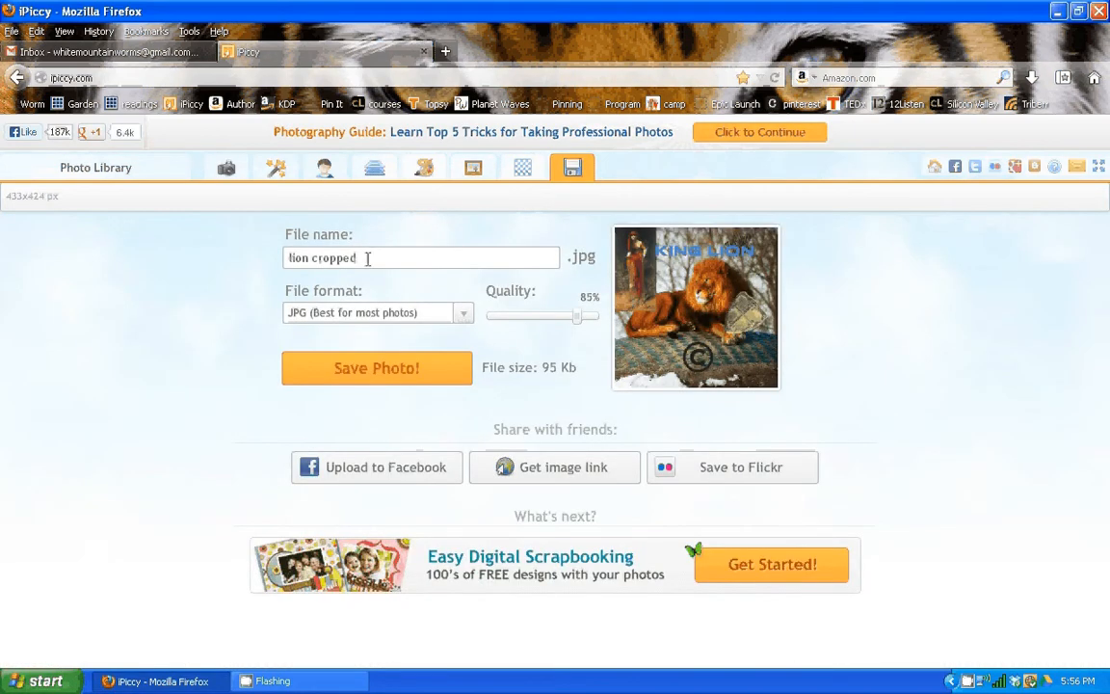
{"action": "type", "text": "2"}
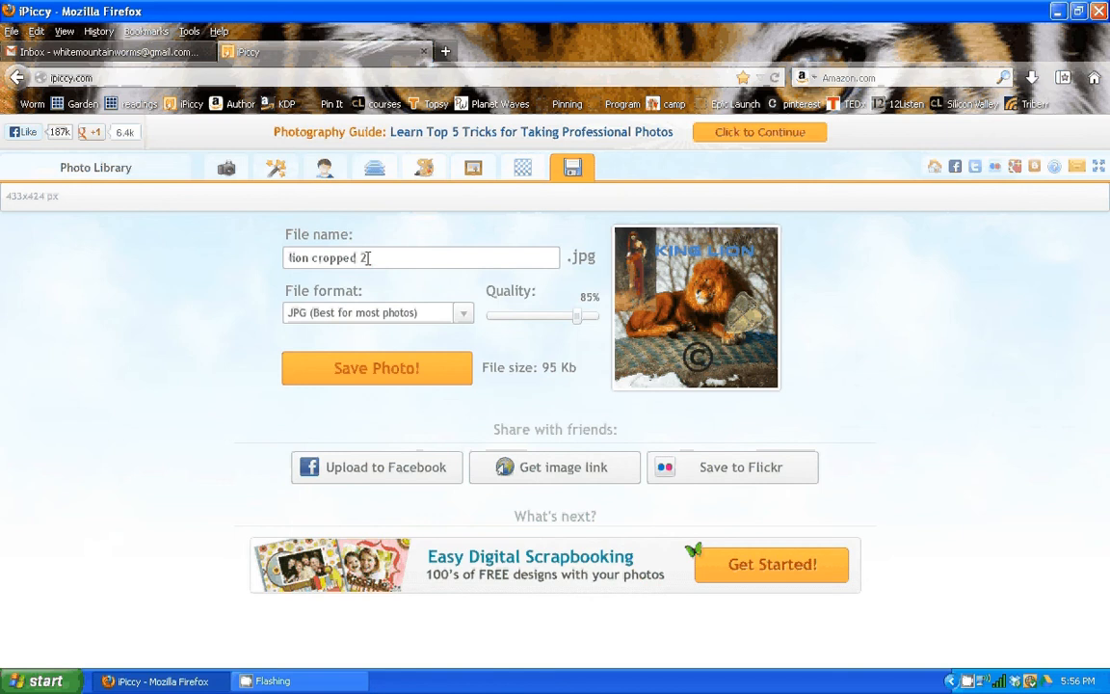
{"action": "left_click", "coordinate": [359, 366]}
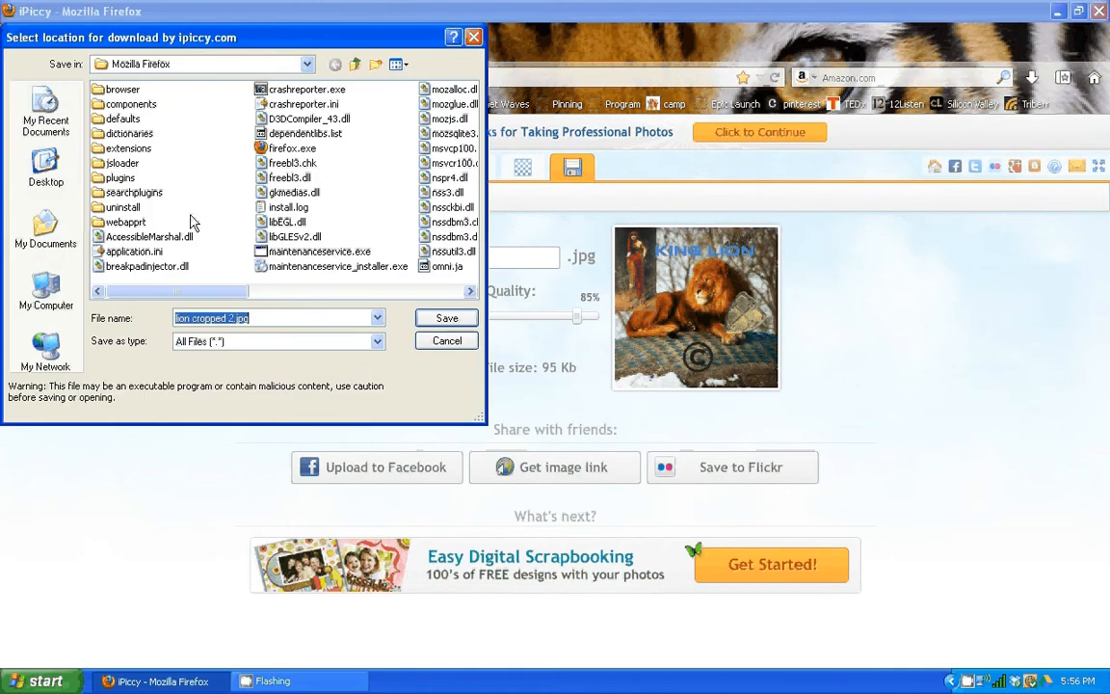
{"action": "left_click", "coordinate": [55, 165]}
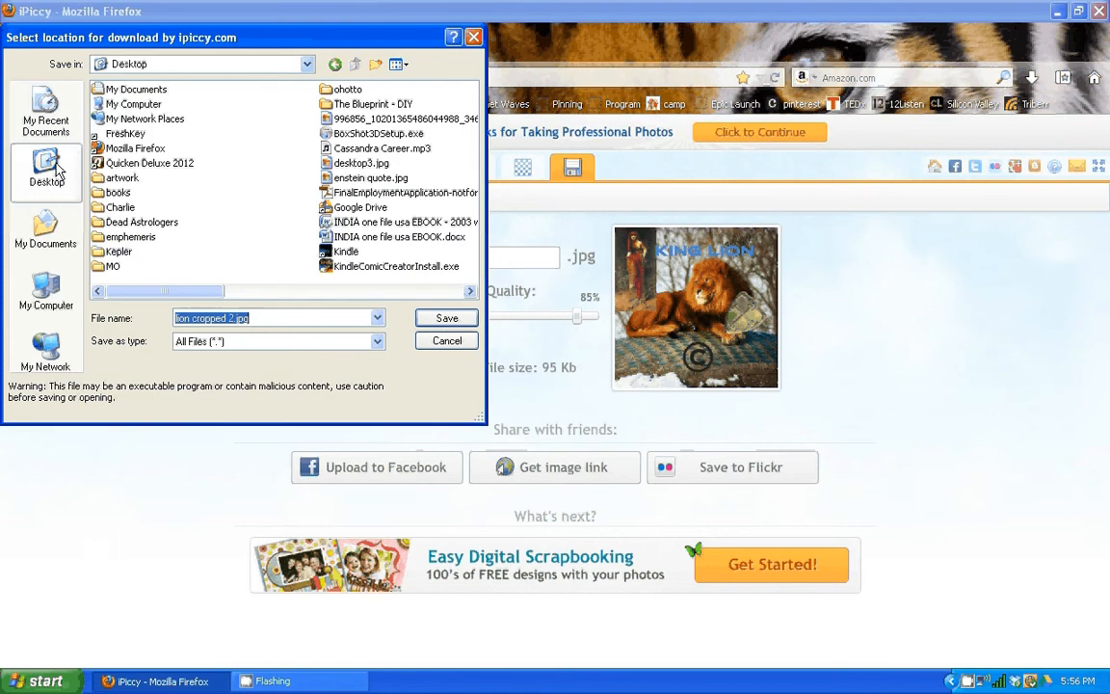
{"action": "left_click", "coordinate": [446, 321]}
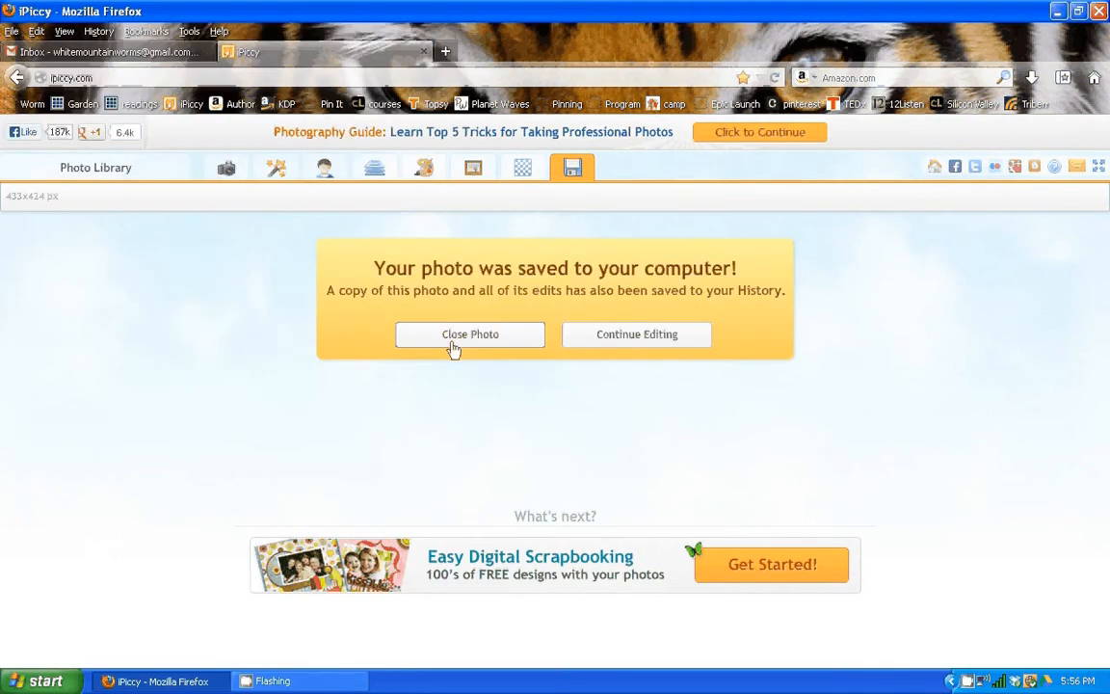
{"action": "left_click", "coordinate": [637, 337]}
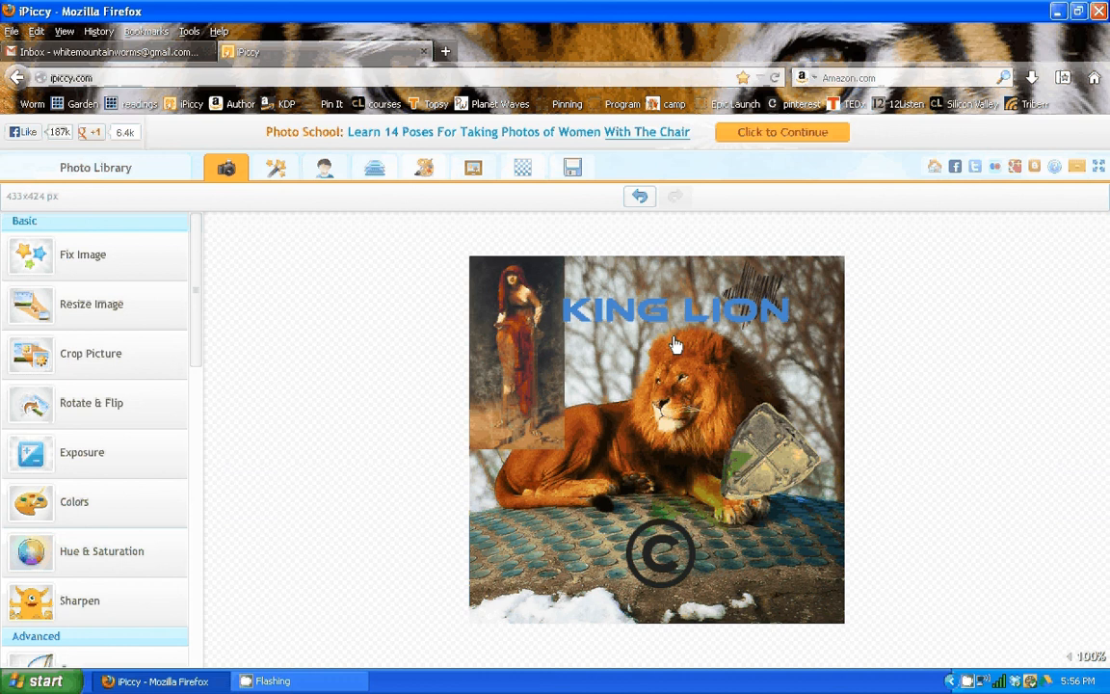
{"action": "left_click", "coordinate": [338, 686]}
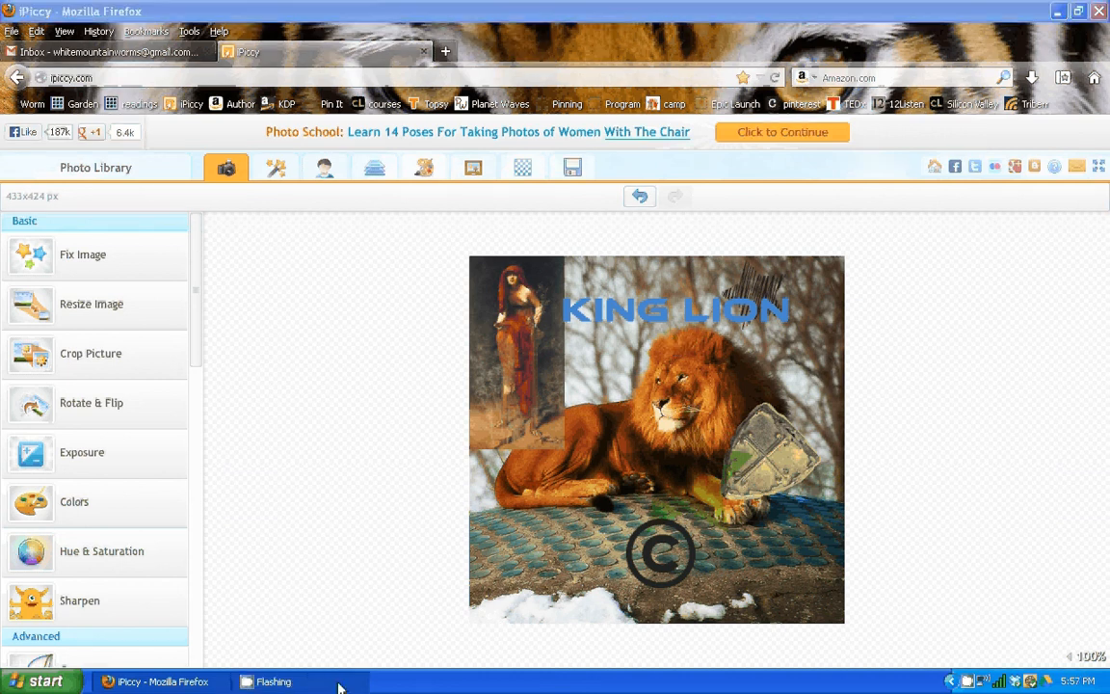